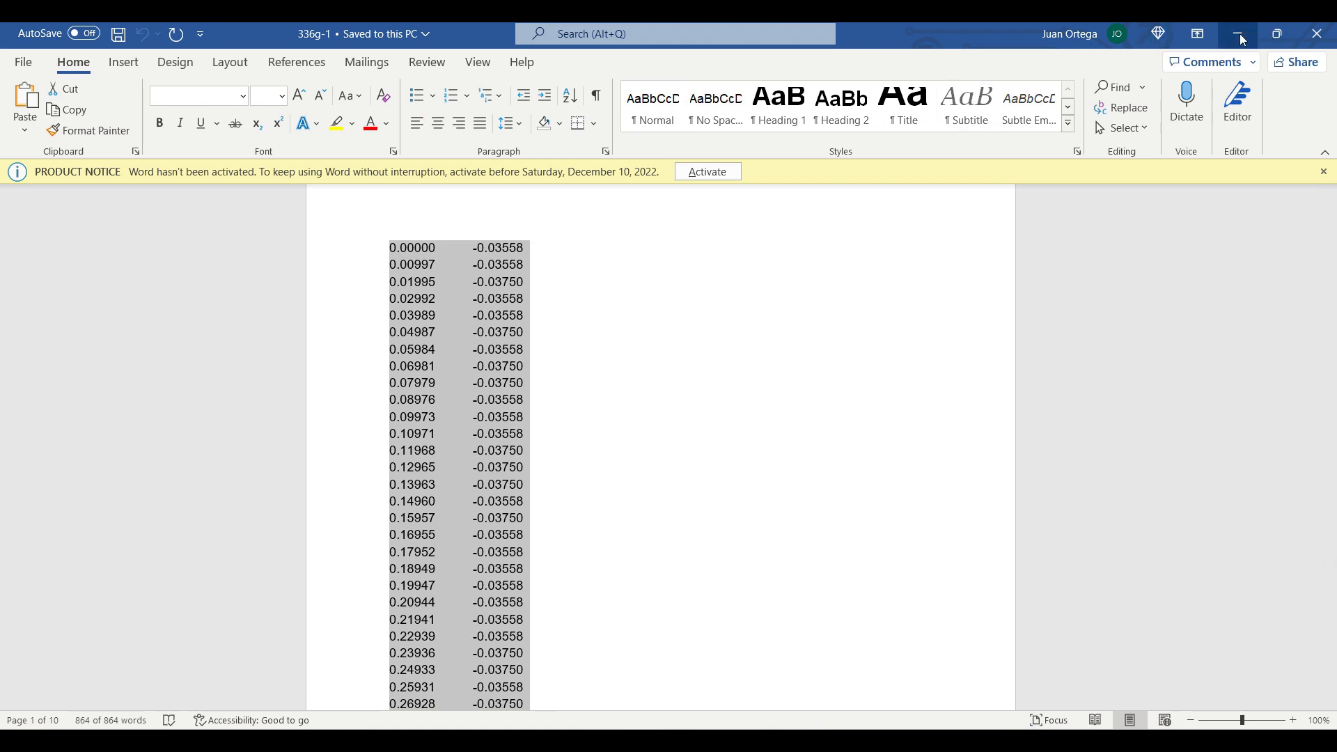
Switch to Excel and create a blank workbook, dismissing the purchase prompt.
{"action": "left_click", "coordinate": [1237, 34]}
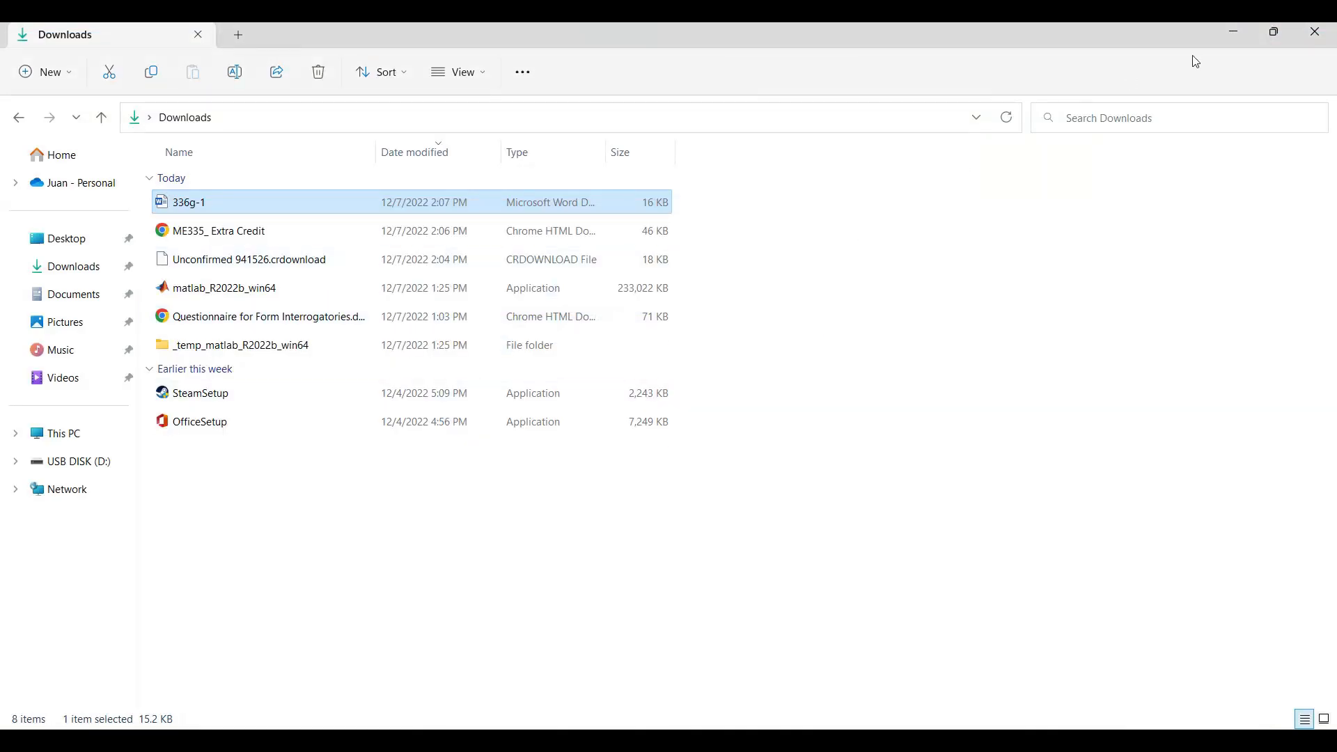
{"action": "left_click", "coordinate": [1235, 32]}
{"action": "key", "text": "super"}
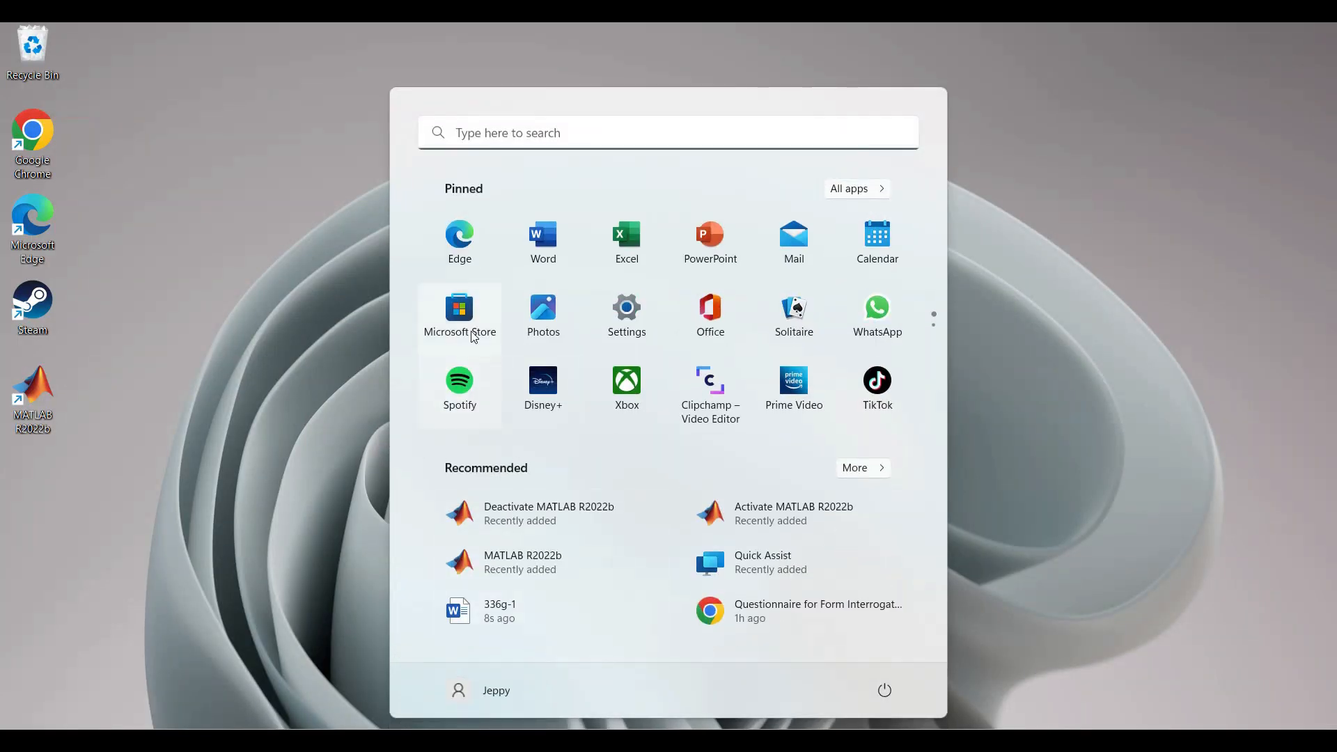
{"action": "left_click", "coordinate": [624, 244]}
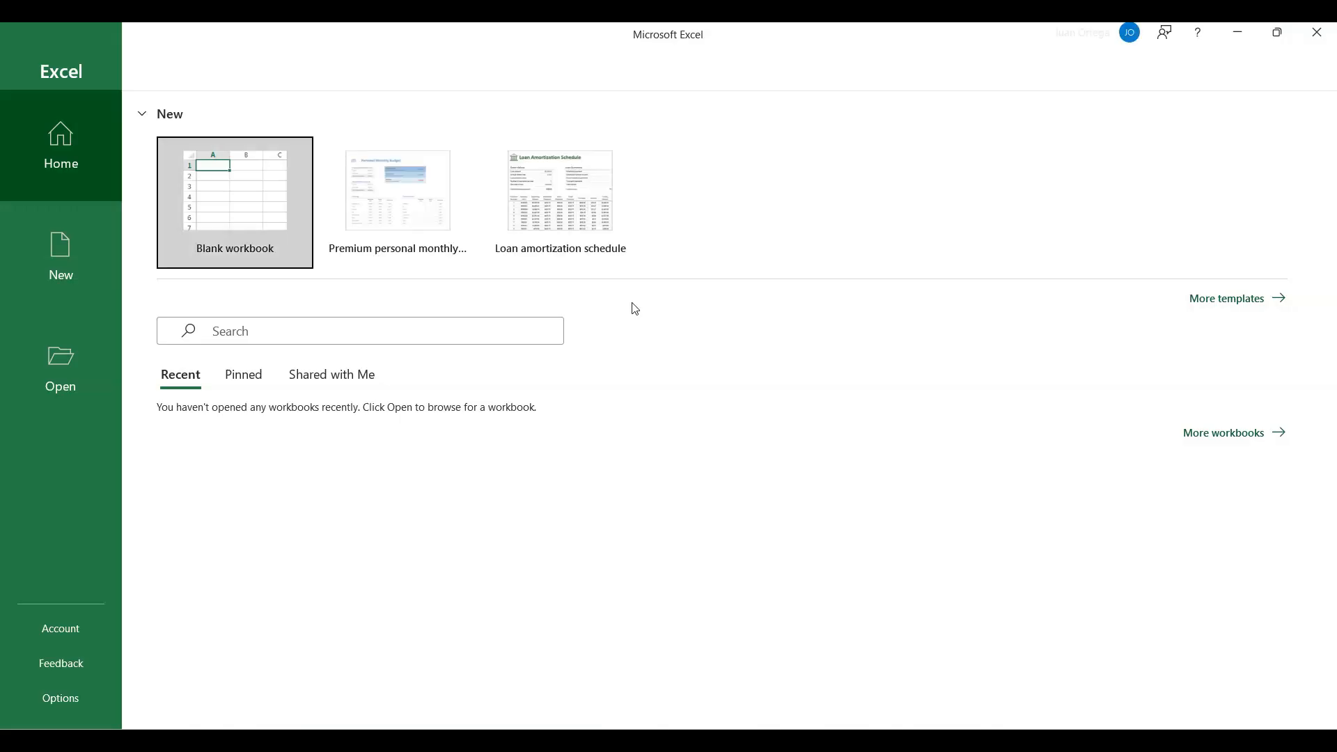
{"action": "left_click", "coordinate": [262, 214]}
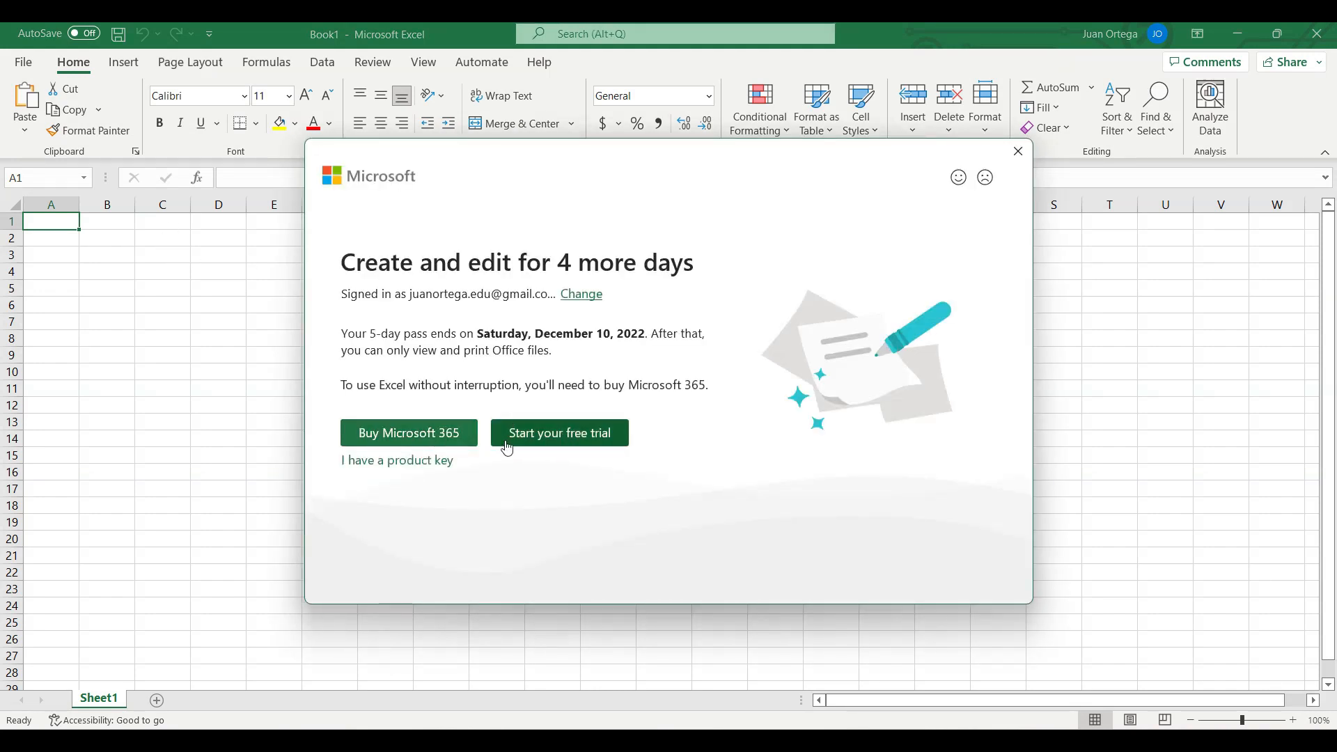
{"action": "left_click", "coordinate": [1017, 151]}
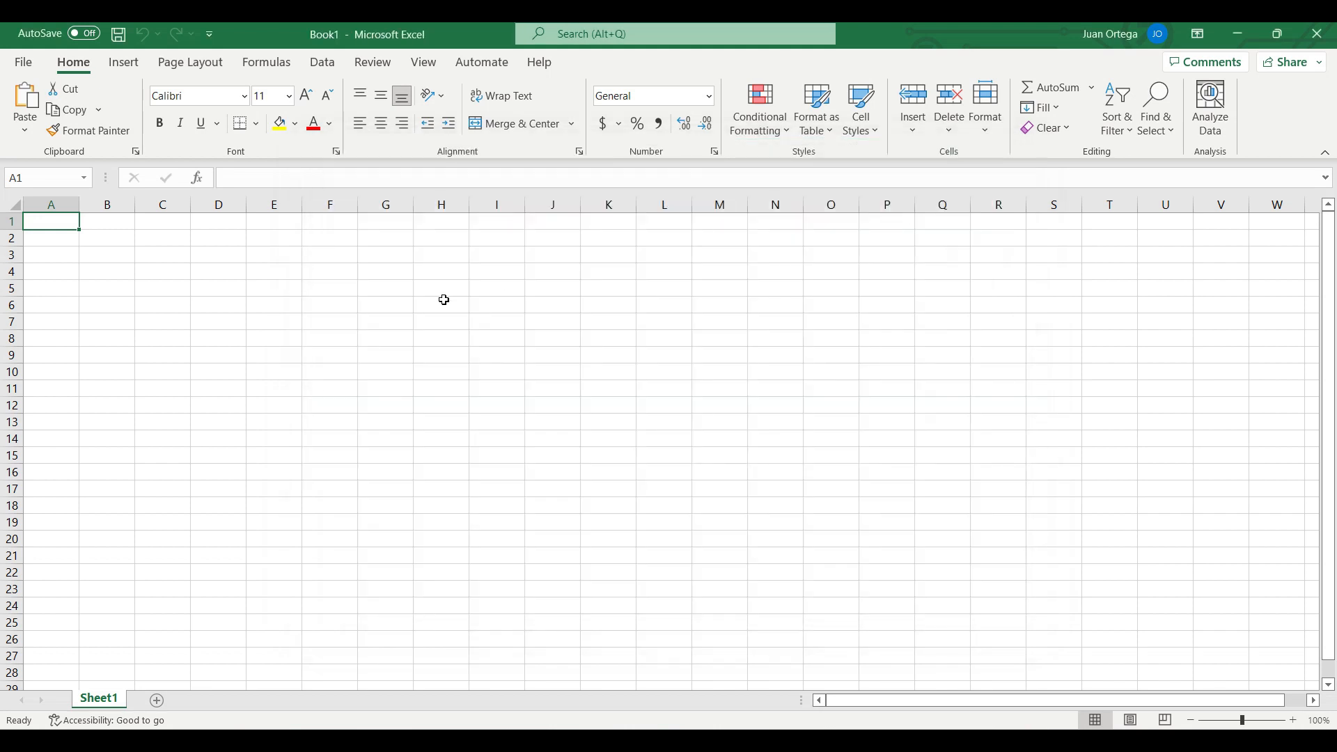
Paste the copied two-column data starting at cell D3, matching the destination formatting.
{"action": "left_click", "coordinate": [215, 259]}
{"action": "right_click", "coordinate": [215, 259]}
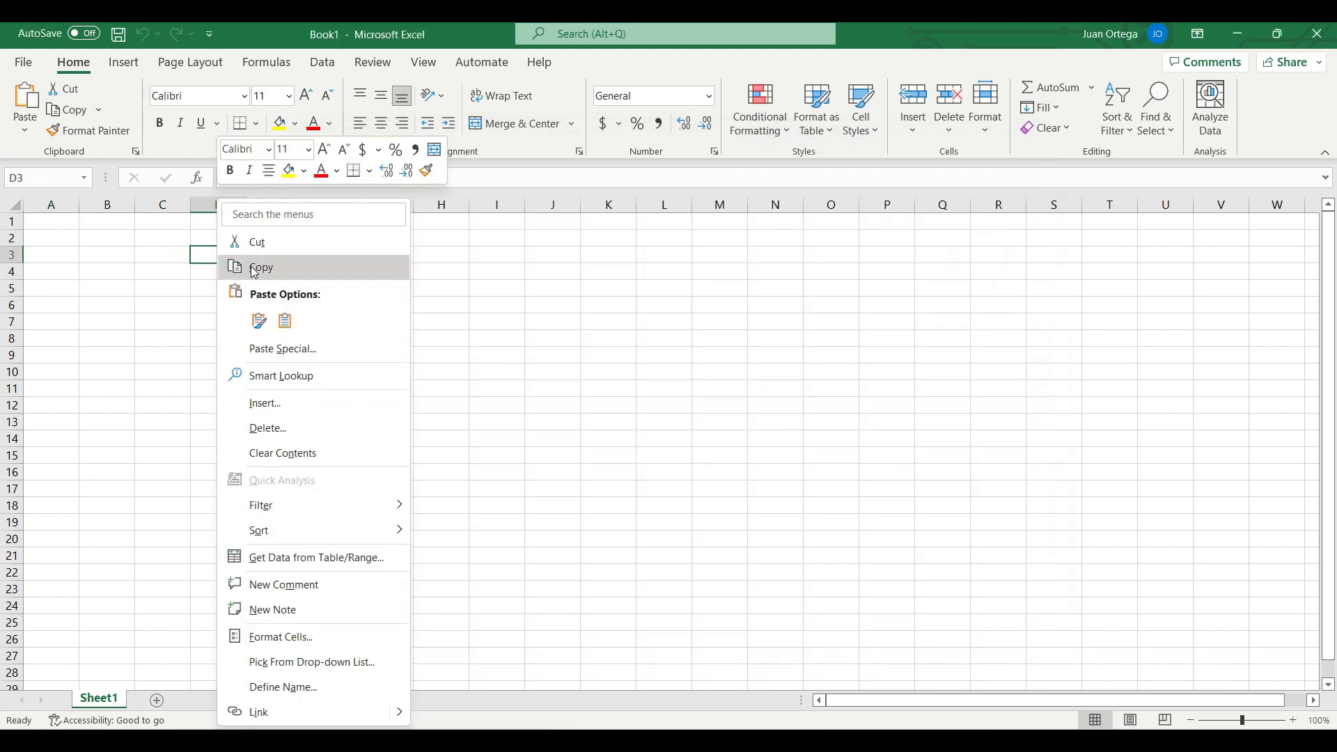
{"action": "left_click", "coordinate": [285, 321]}
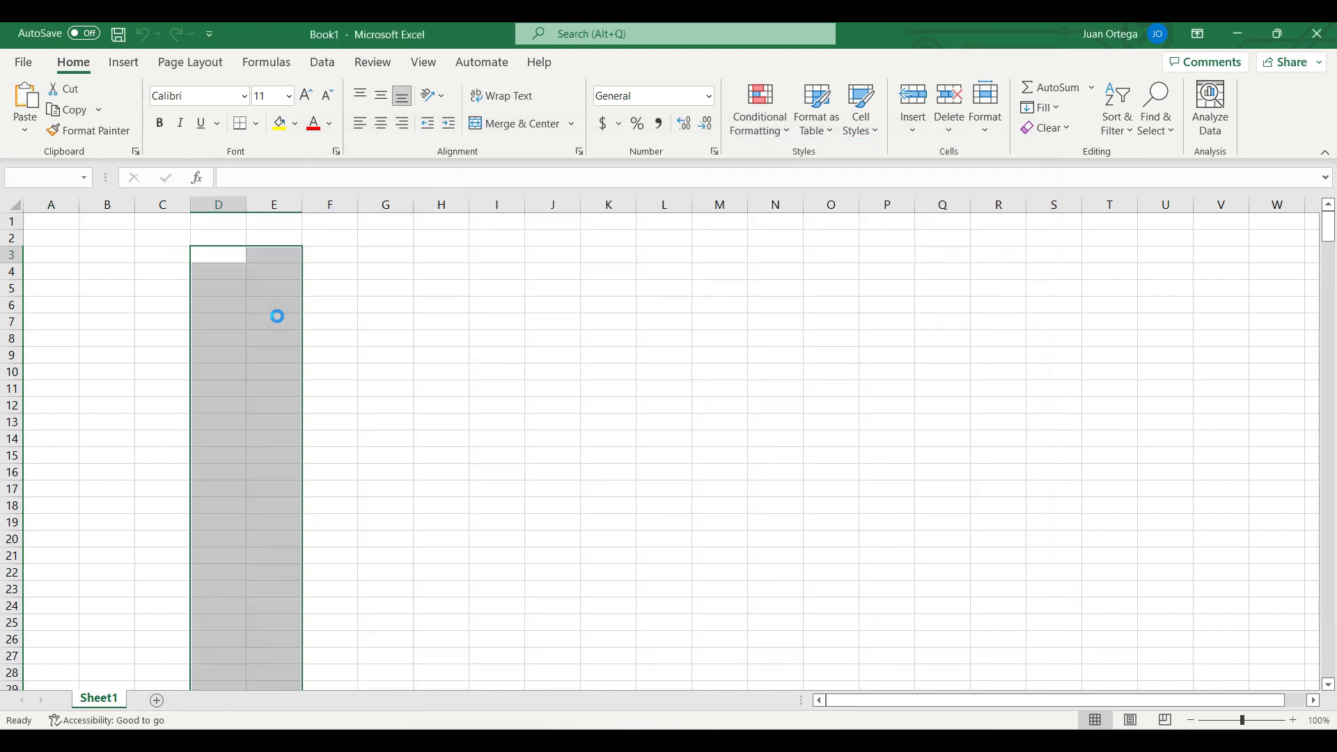
Enter the column headers Time in D2 and Voltage in E2.
{"action": "left_click", "coordinate": [236, 265]}
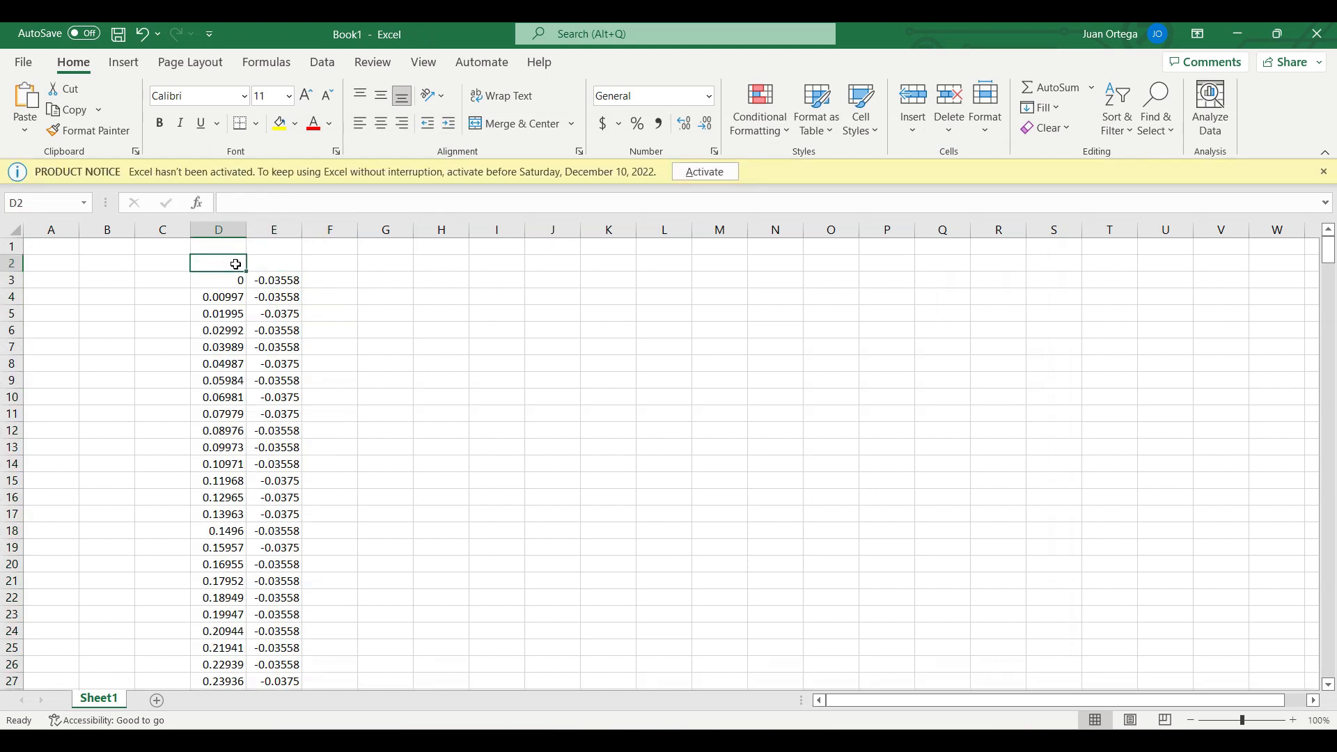
{"action": "type", "text": "Ti"}
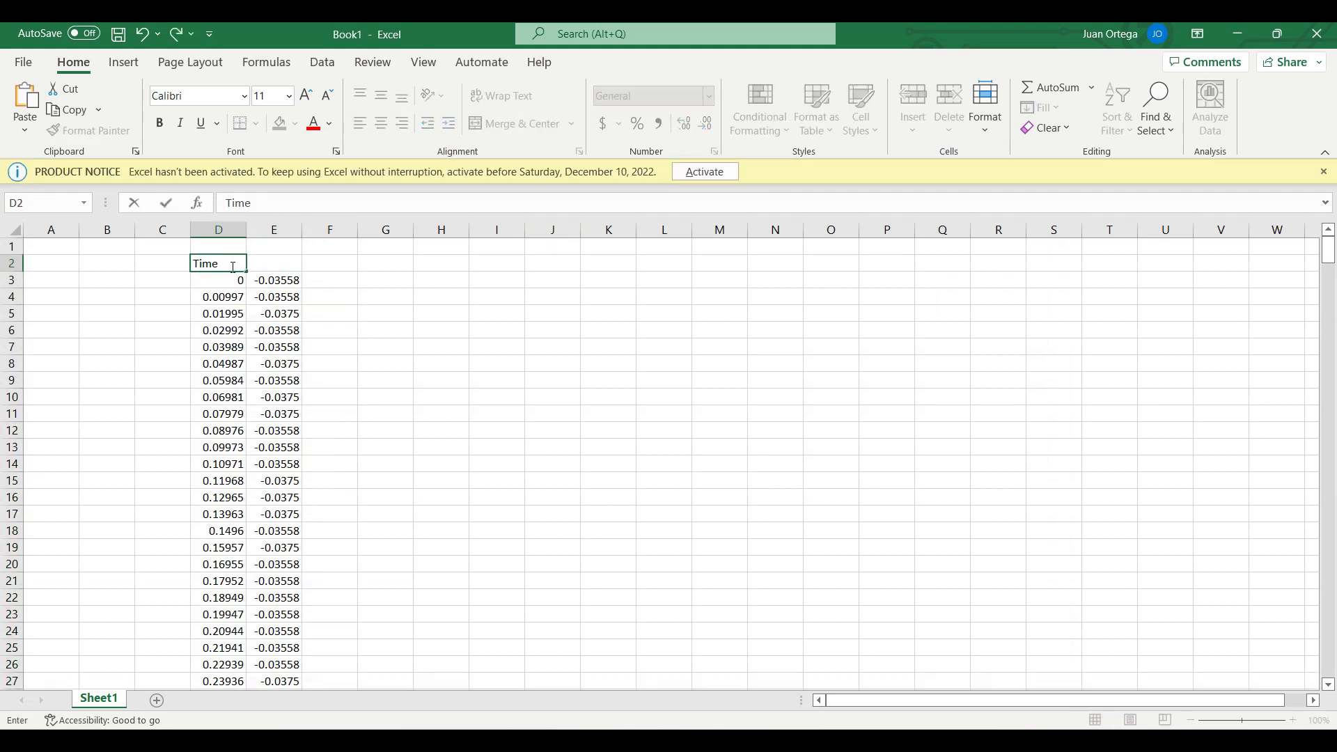
{"action": "type", "text": "me"}
{"action": "key", "text": "Tab"}
{"action": "type", "text": "Vol"}
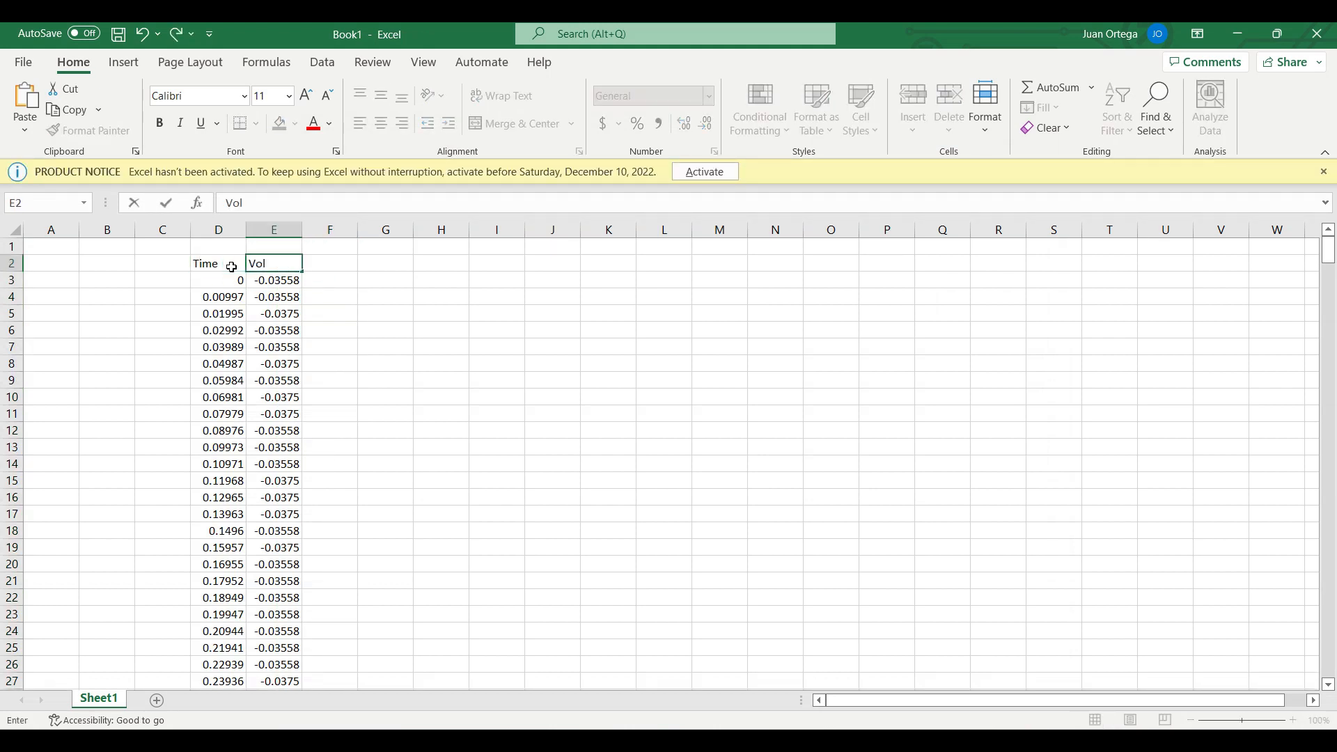
{"action": "type", "text": "tage"}
{"action": "left_click", "coordinate": [324, 310]}
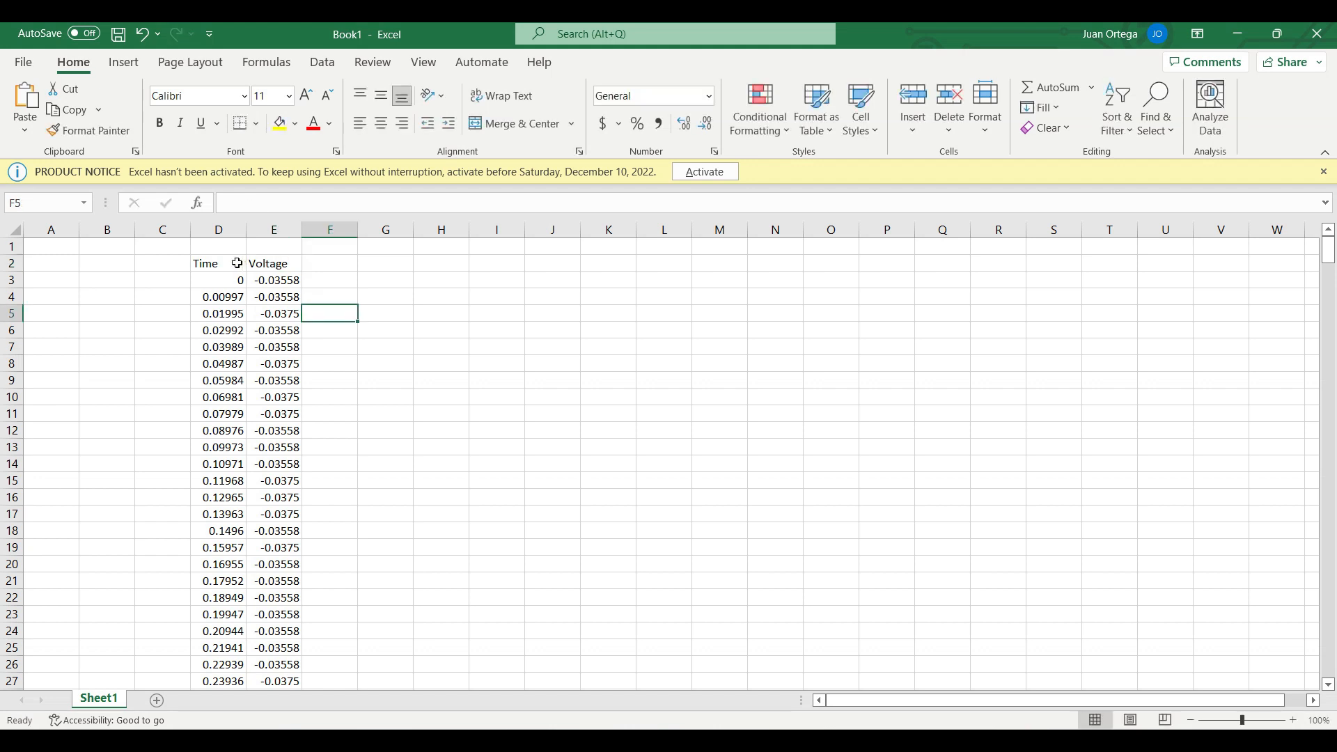
Apply a bold, bordered cell style to the whole Time and Voltage table, from D2 down to E434.
{"action": "left_click_drag", "start_coordinate": [237, 264], "coordinate": [270, 259]}
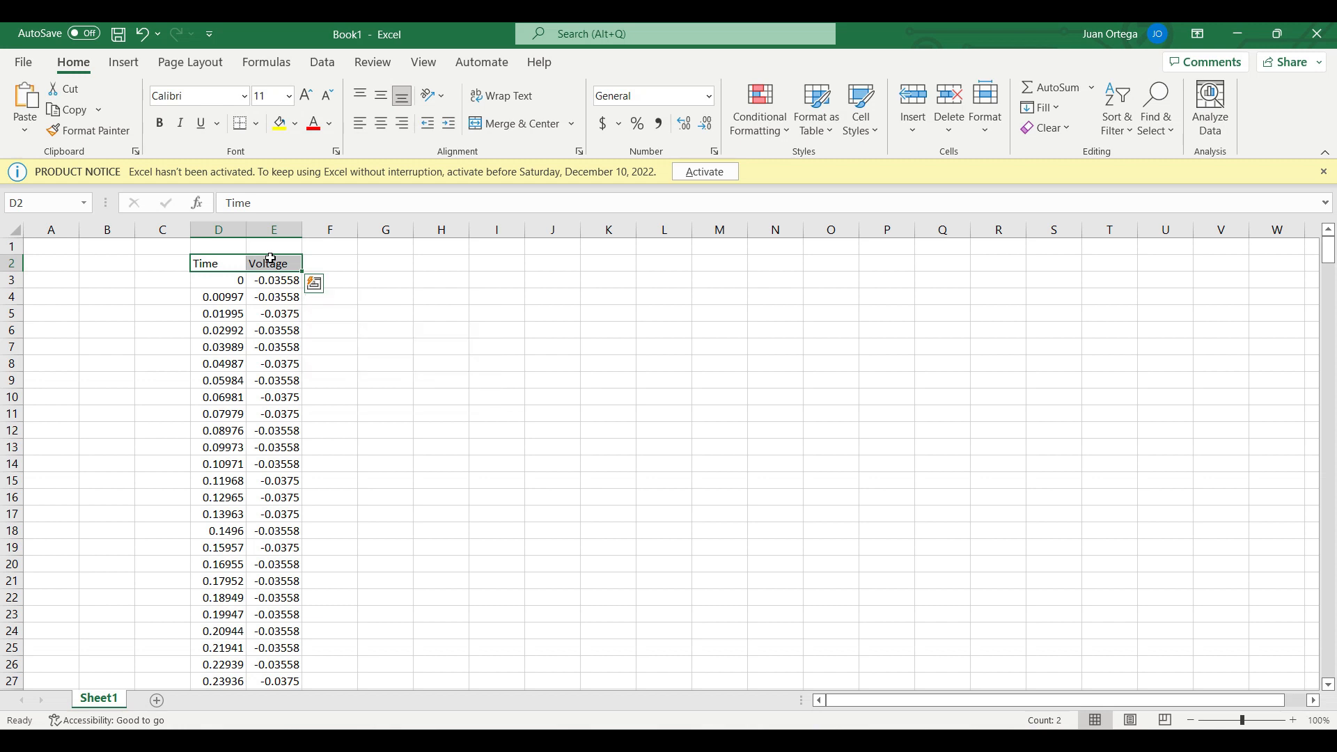
{"action": "key", "text": "ctrl+shift+Down"}
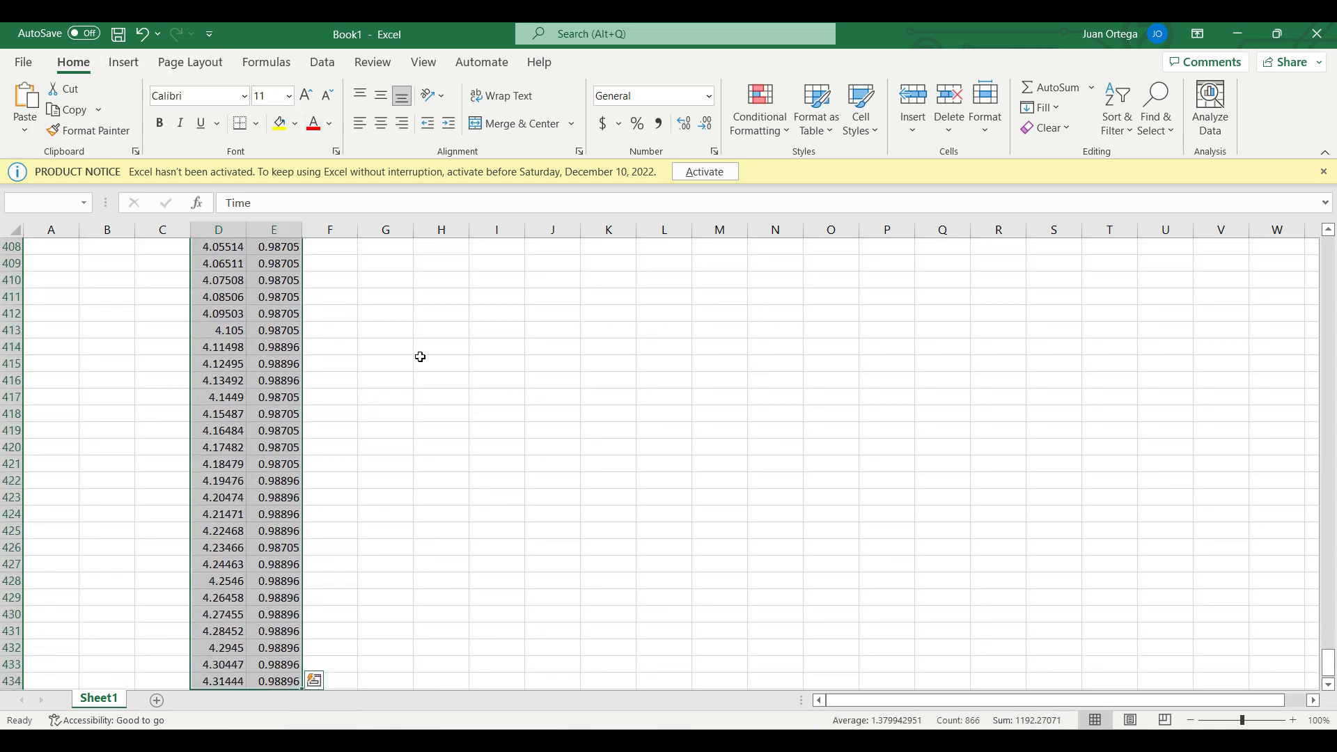
{"action": "key", "text": "alt+h"}
{"action": "key", "text": "j"}
{"action": "left_click", "coordinate": [788, 263]}
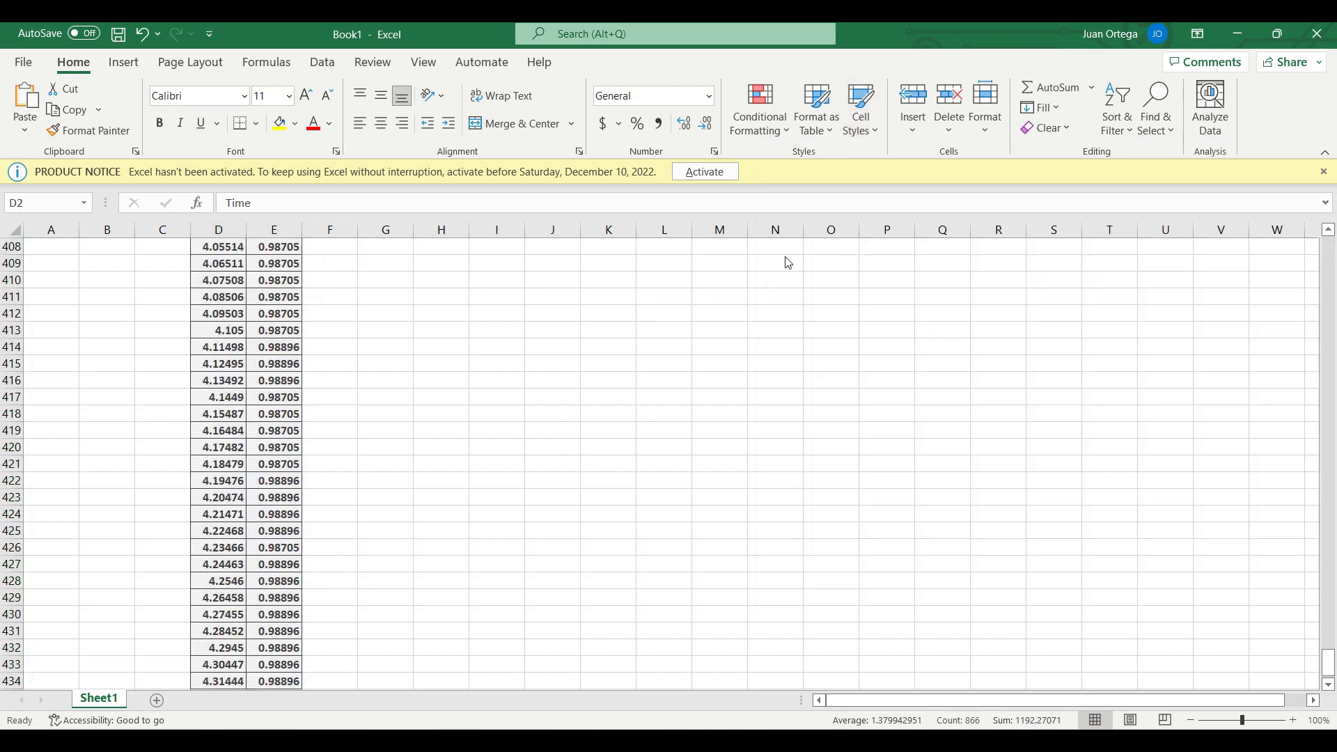
Fill the whole Time and Voltage table with the second-lightest green theme color.
{"action": "key", "text": "ctrl+BackSpace"}
{"action": "key", "text": "alt"}
{"action": "key", "text": "h"}
{"action": "key", "text": "h"}
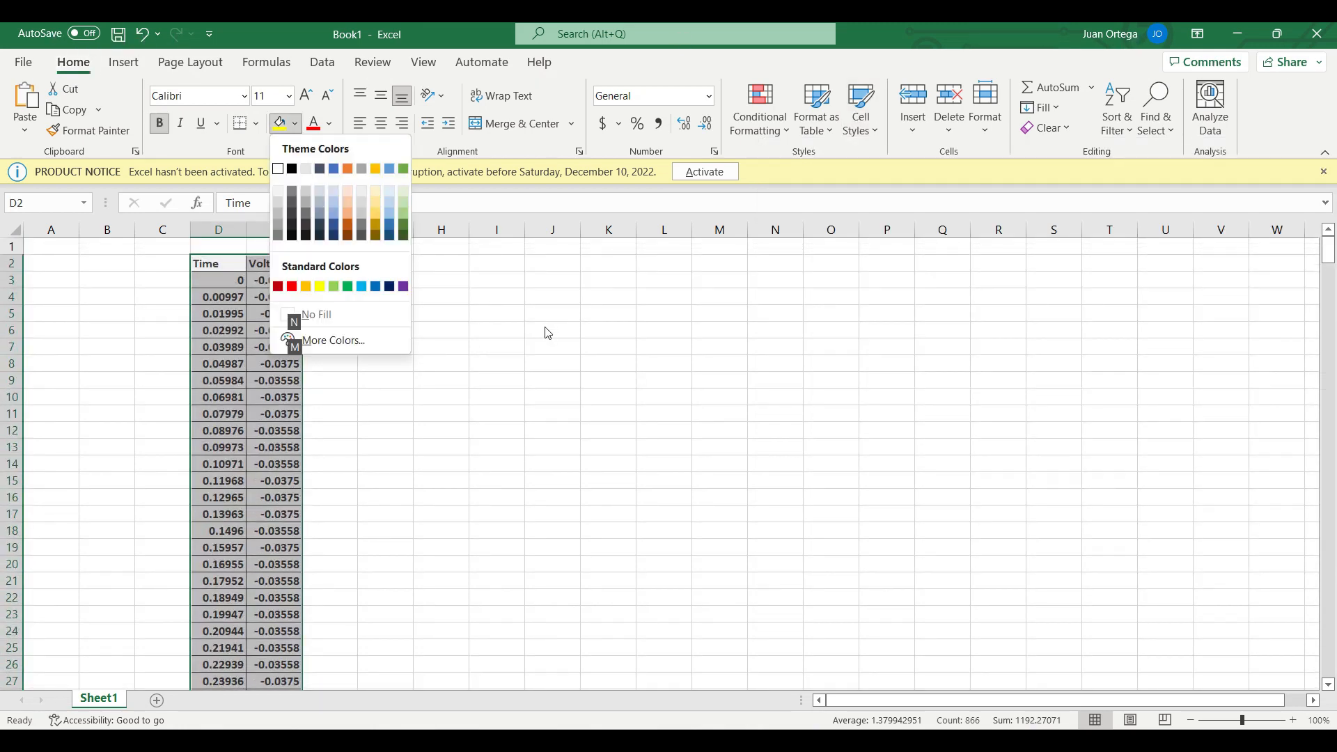
{"action": "left_click", "coordinate": [404, 202]}
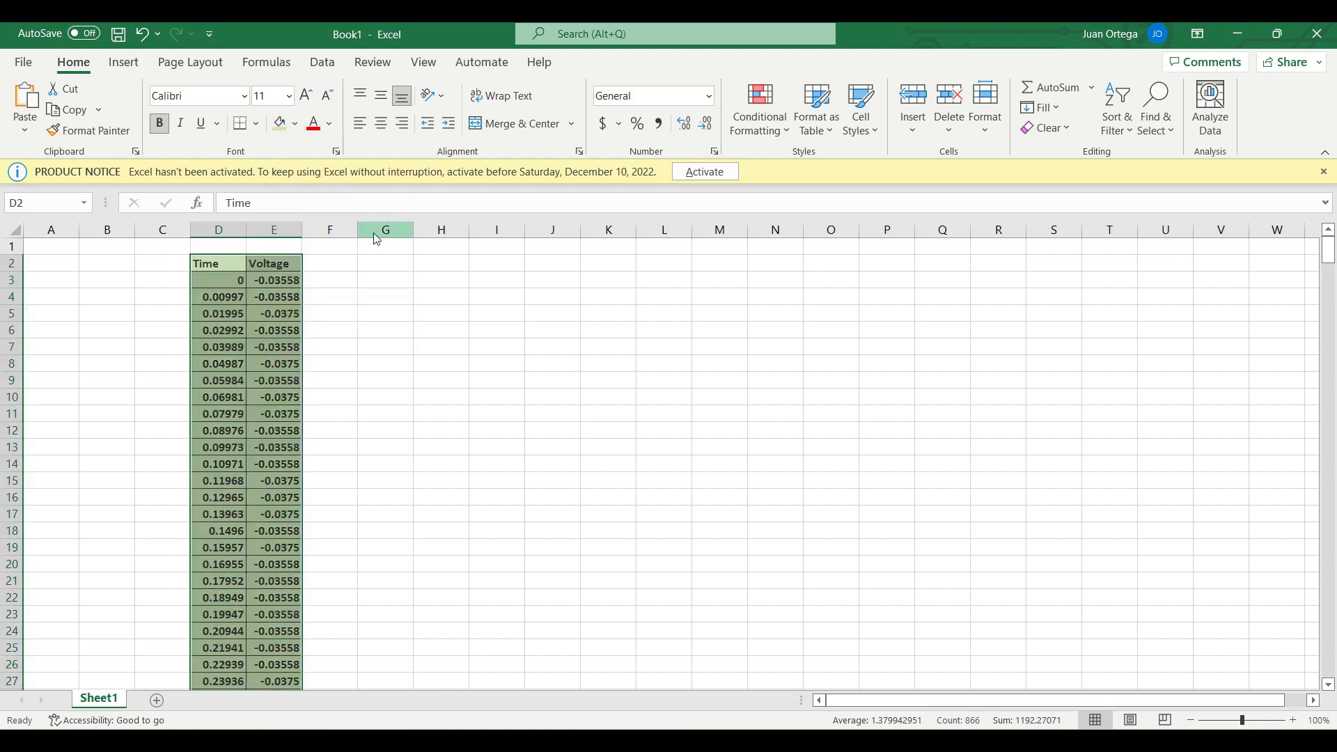
Fill the whole Time and Voltage table with the lightest green theme color.
{"action": "key", "text": "alt"}
{"action": "key", "text": "h"}
{"action": "key", "text": "h"}
{"action": "left_click", "coordinate": [401, 190]}
{"action": "left_click", "coordinate": [367, 260]}
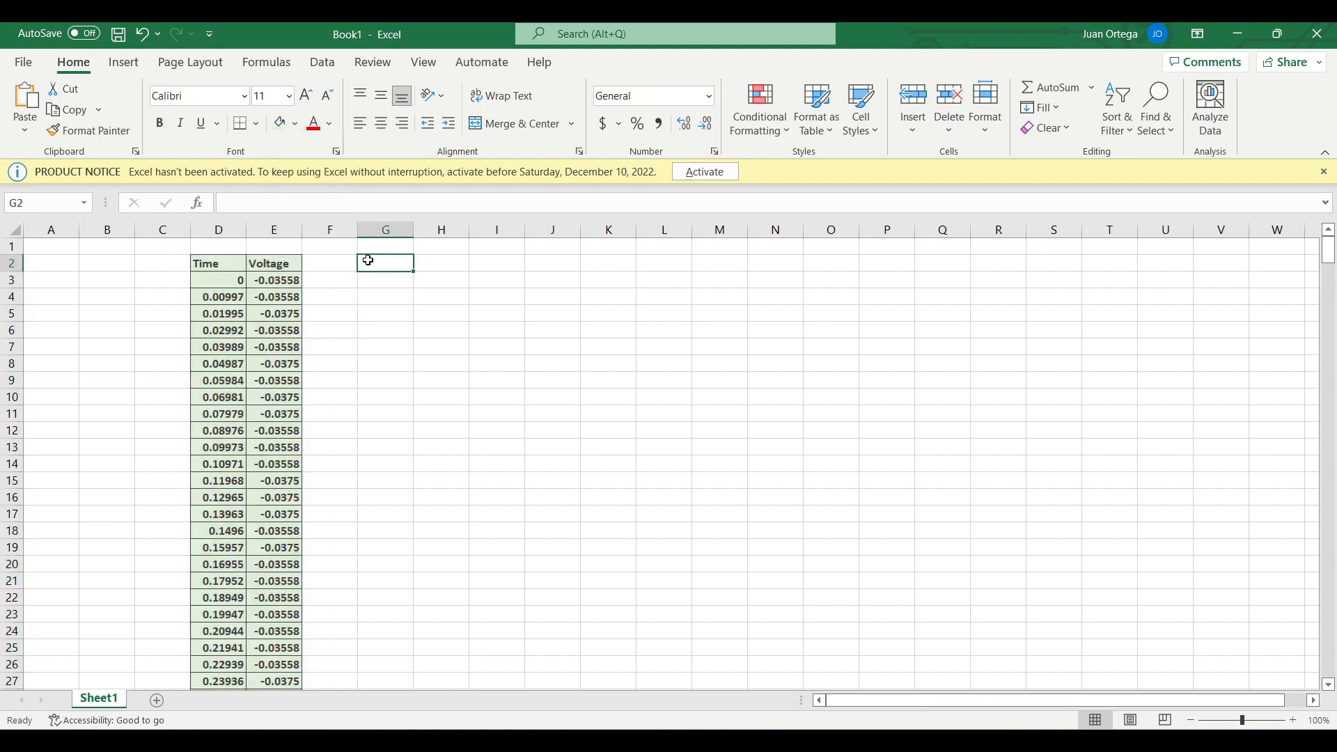
Fill the header cells D2:E2 with the lightest gold theme color.
{"action": "left_click_drag", "start_coordinate": [209, 263], "coordinate": [278, 263]}
{"action": "key", "text": "alt"}
{"action": "key", "text": "h"}
{"action": "key", "text": "h"}
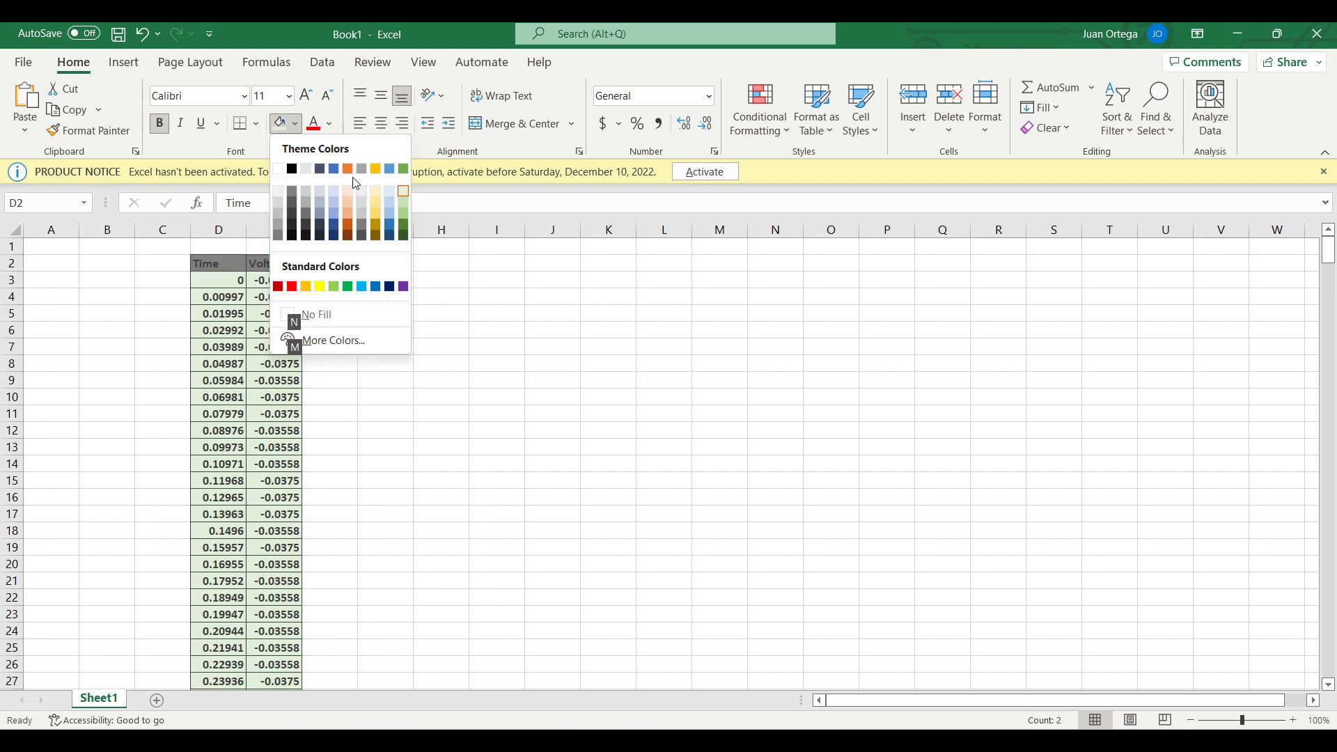
{"action": "left_click", "coordinate": [379, 188]}
{"action": "left_click", "coordinate": [442, 281]}
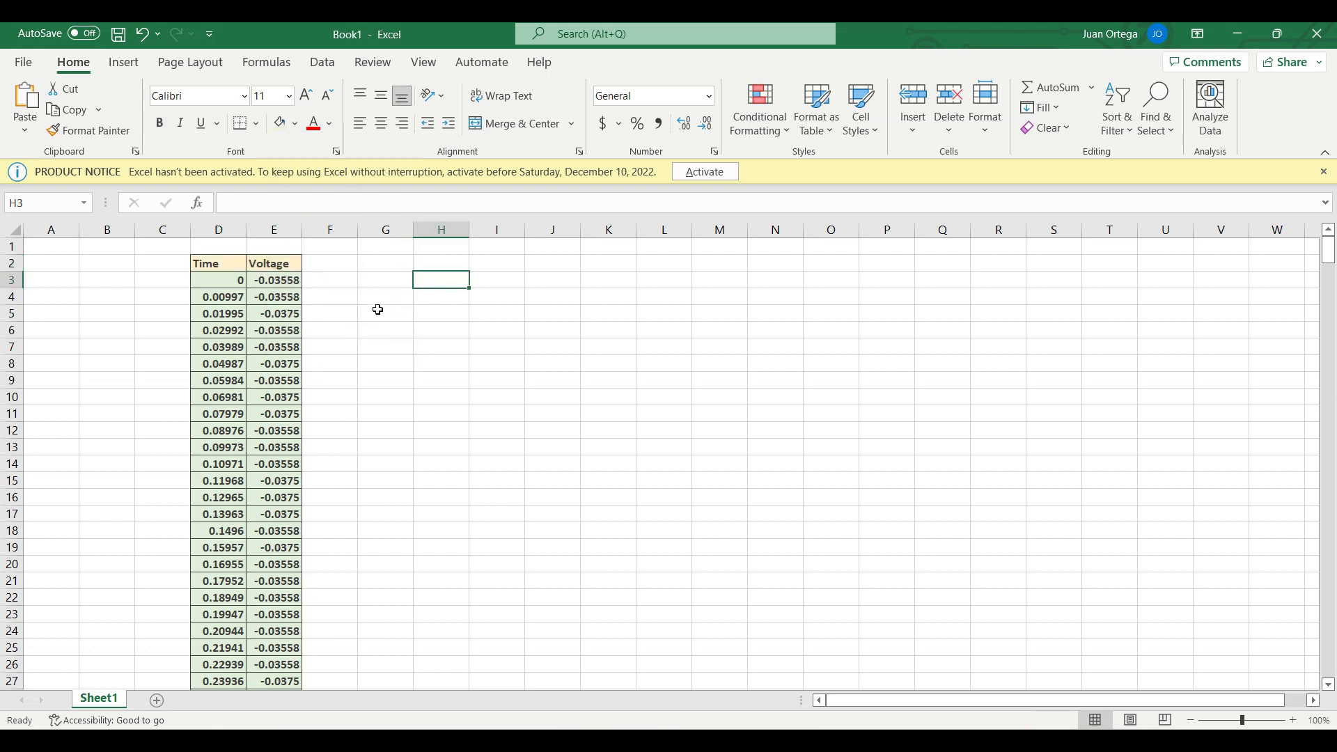
{"action": "left_click", "coordinate": [334, 299]}
{"action": "scroll", "coordinate": [429, 426], "scroll_direction": "down", "scroll_amount": 1}
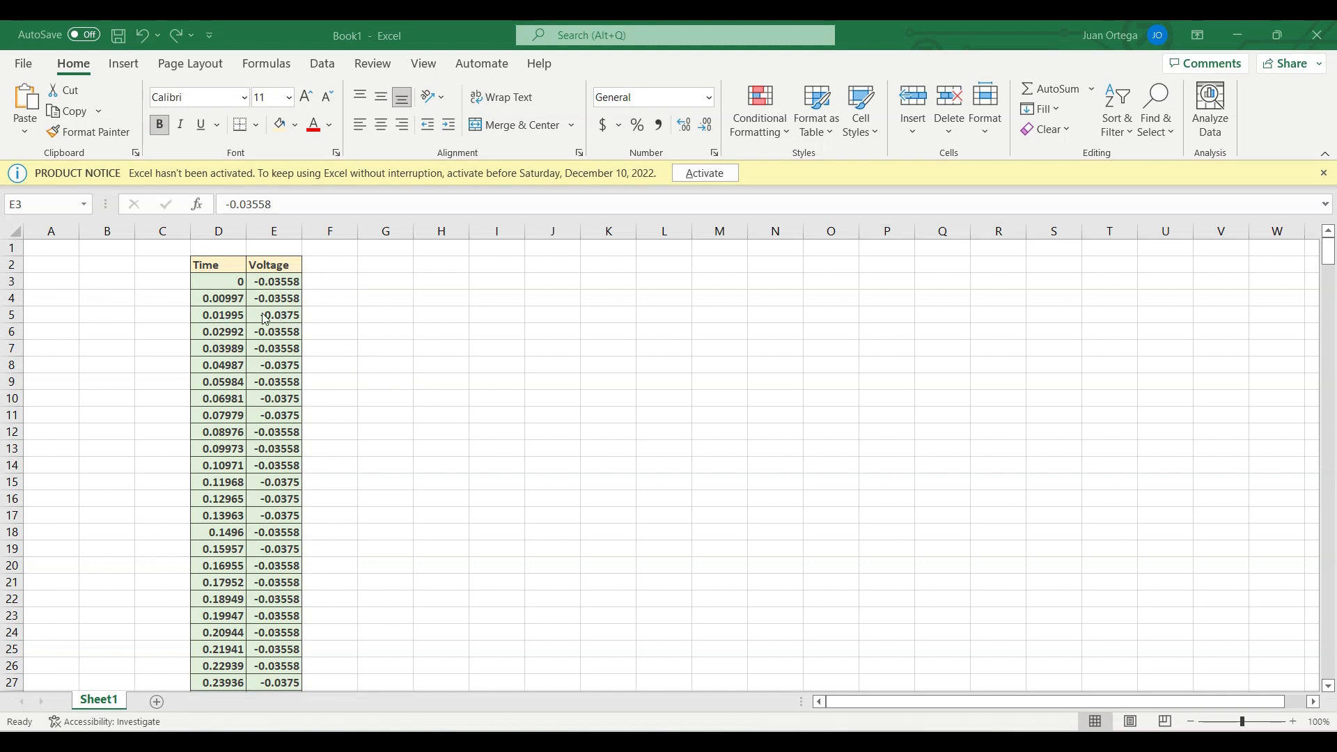
Insert a scatter chart with straight lines and markers from the data in D3:E434.
{"action": "left_click_drag", "start_coordinate": [212, 281], "coordinate": [277, 335]}
{"action": "key", "text": "ctrl+shift+Down"}
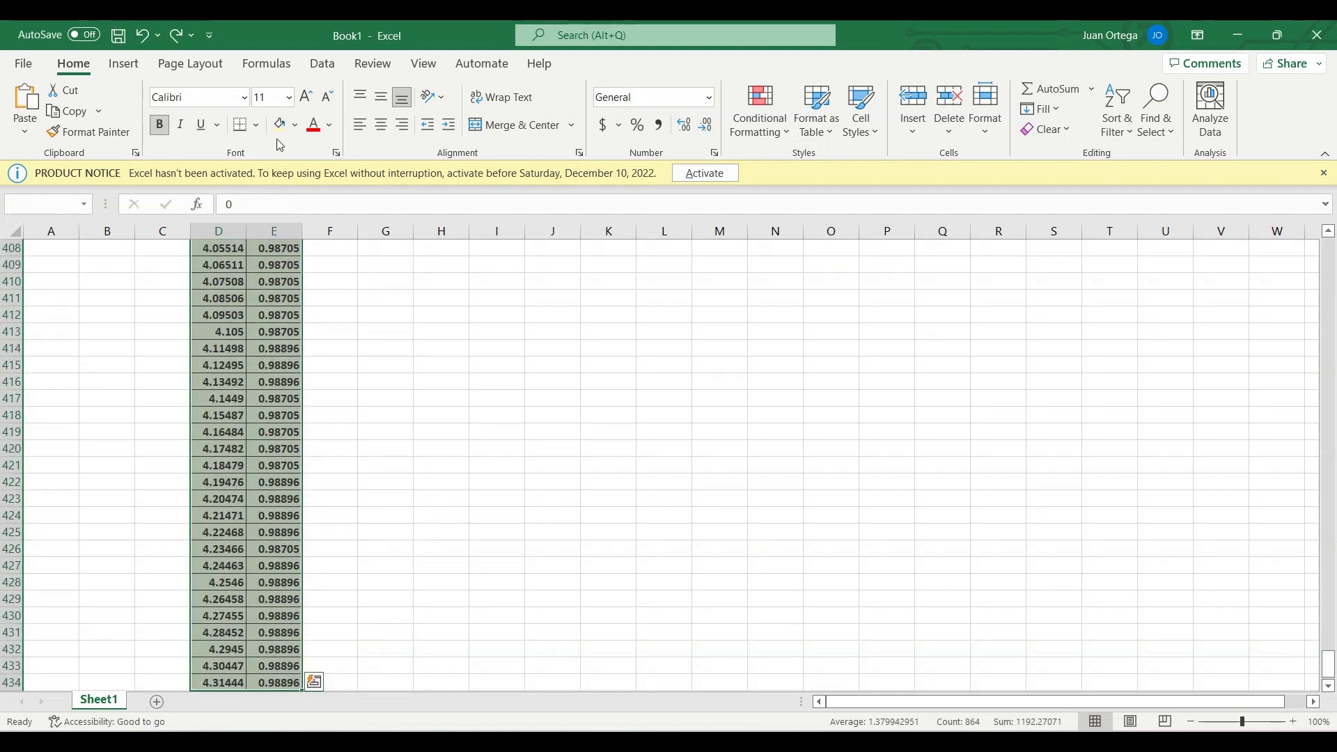
{"action": "left_click", "coordinate": [124, 63]}
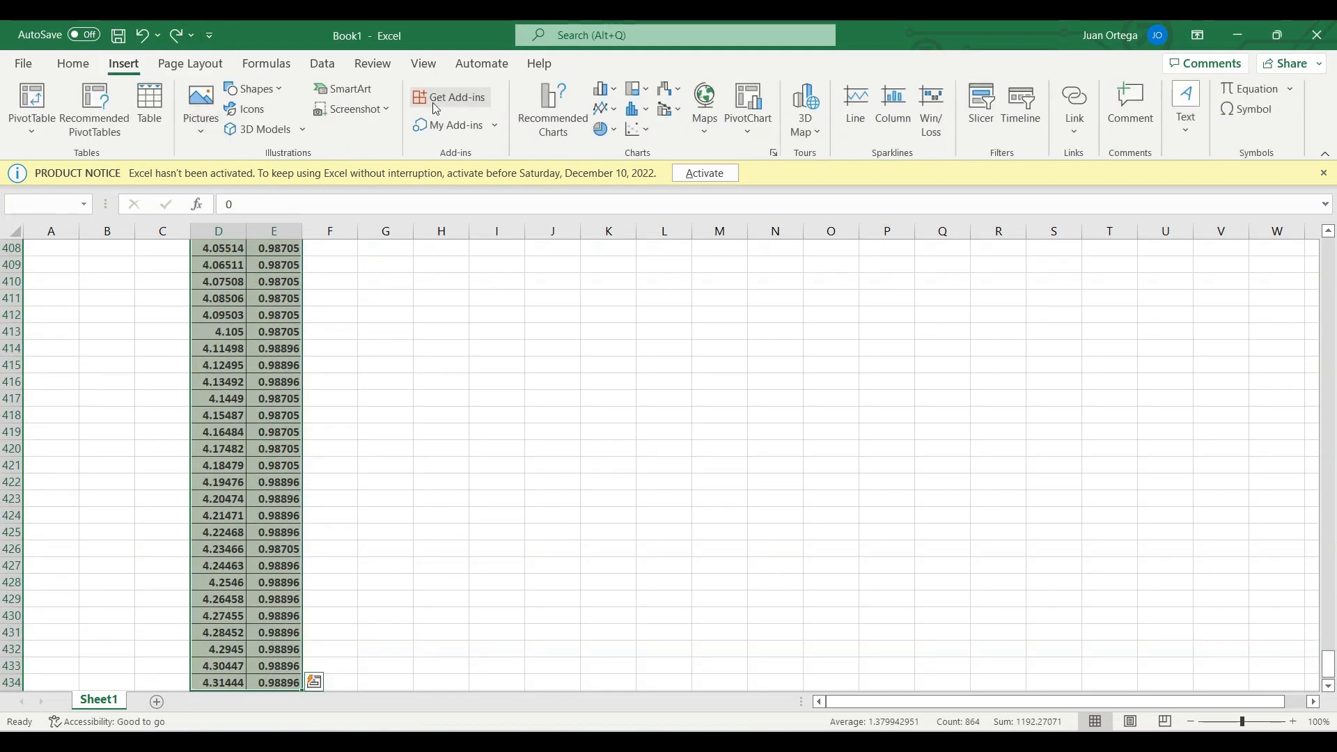
{"action": "left_click", "coordinate": [640, 130]}
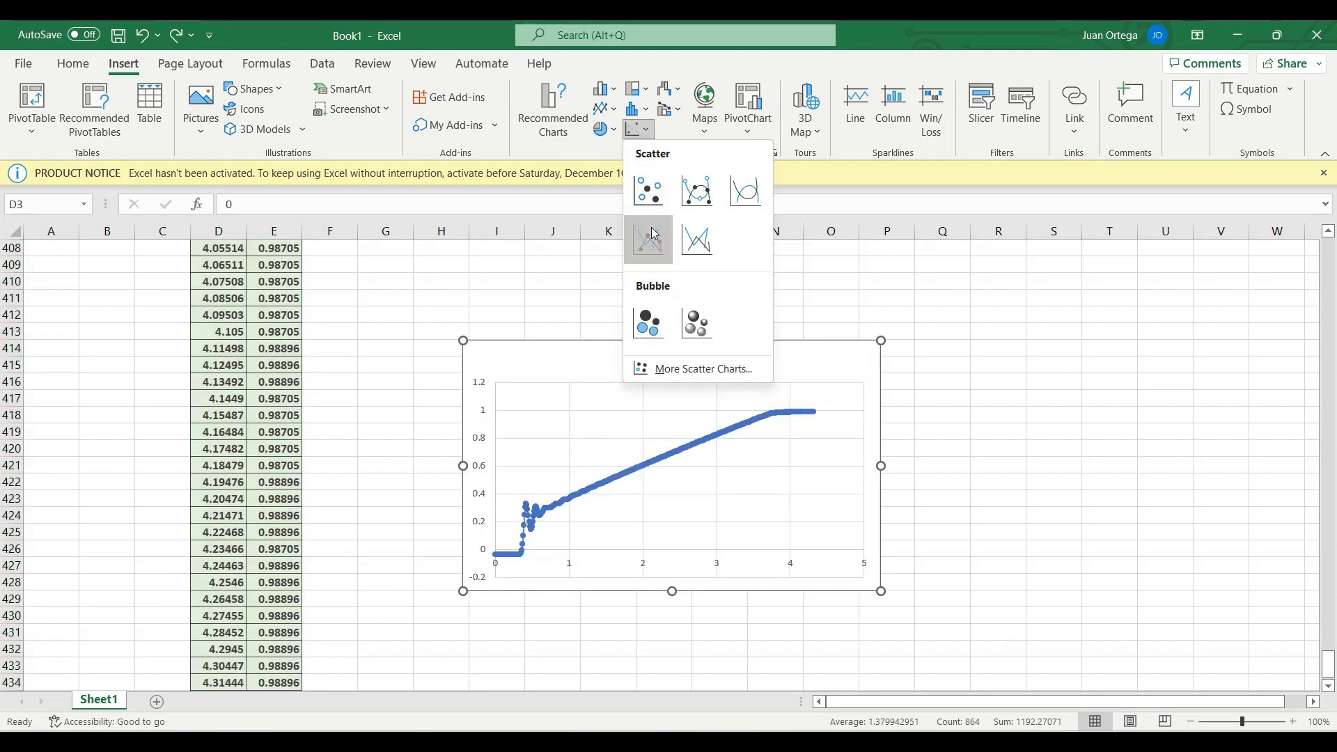
{"action": "left_click", "coordinate": [654, 233]}
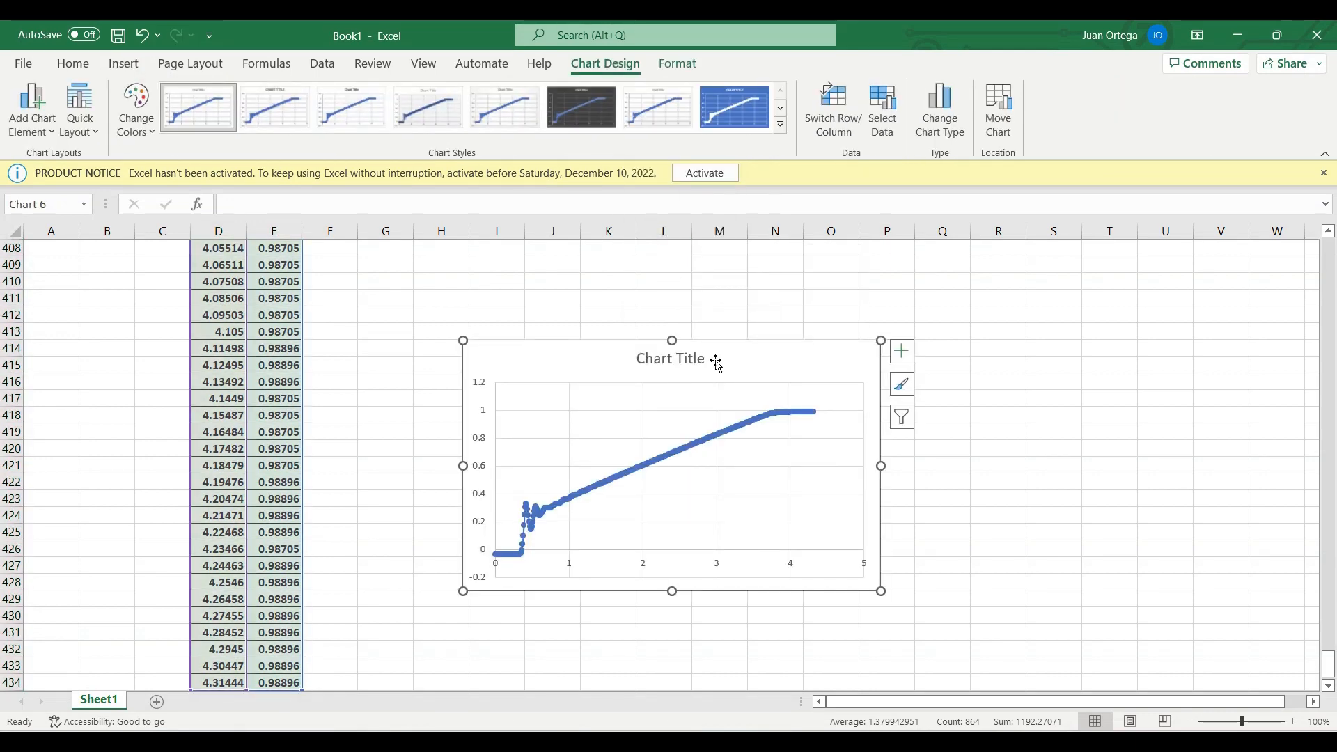
{"action": "key", "text": "Delete"}
{"action": "left_click", "coordinate": [440, 546]}
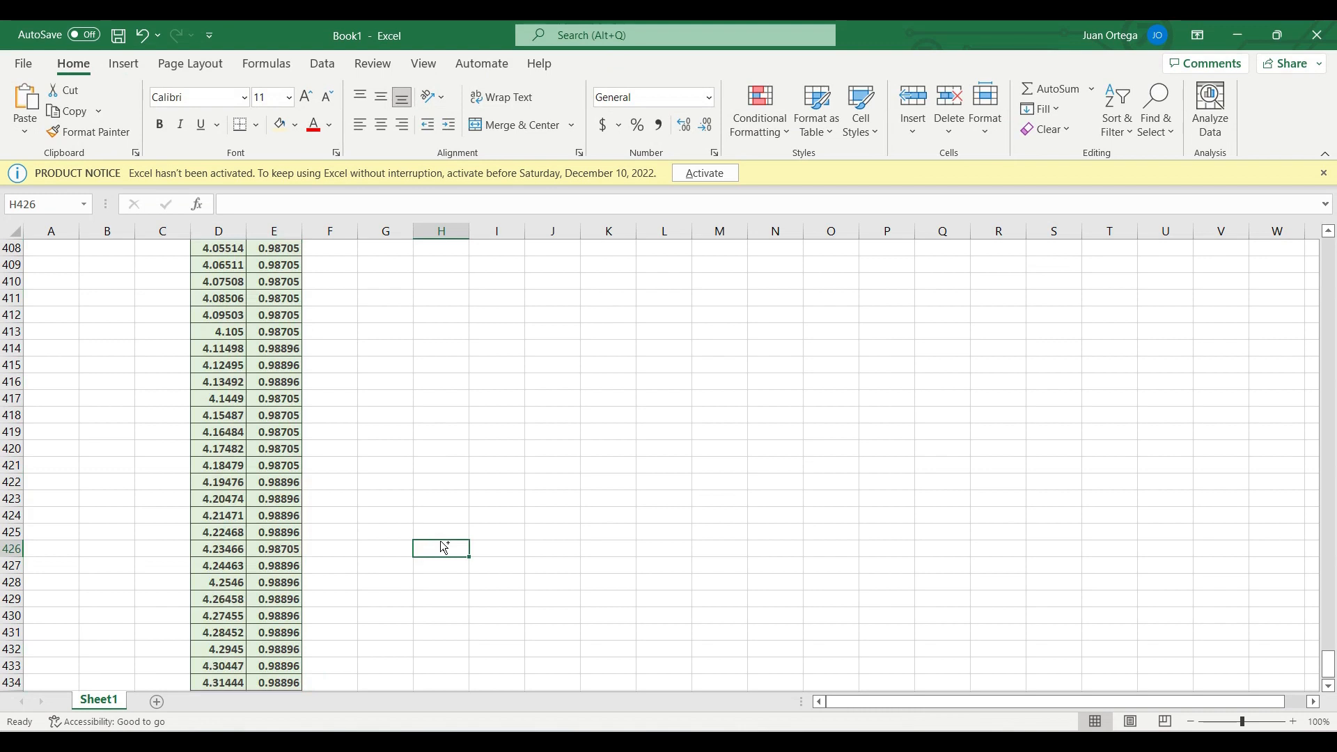
{"action": "key", "text": "ctrl+Up"}
{"action": "left_click", "coordinate": [496, 275]}
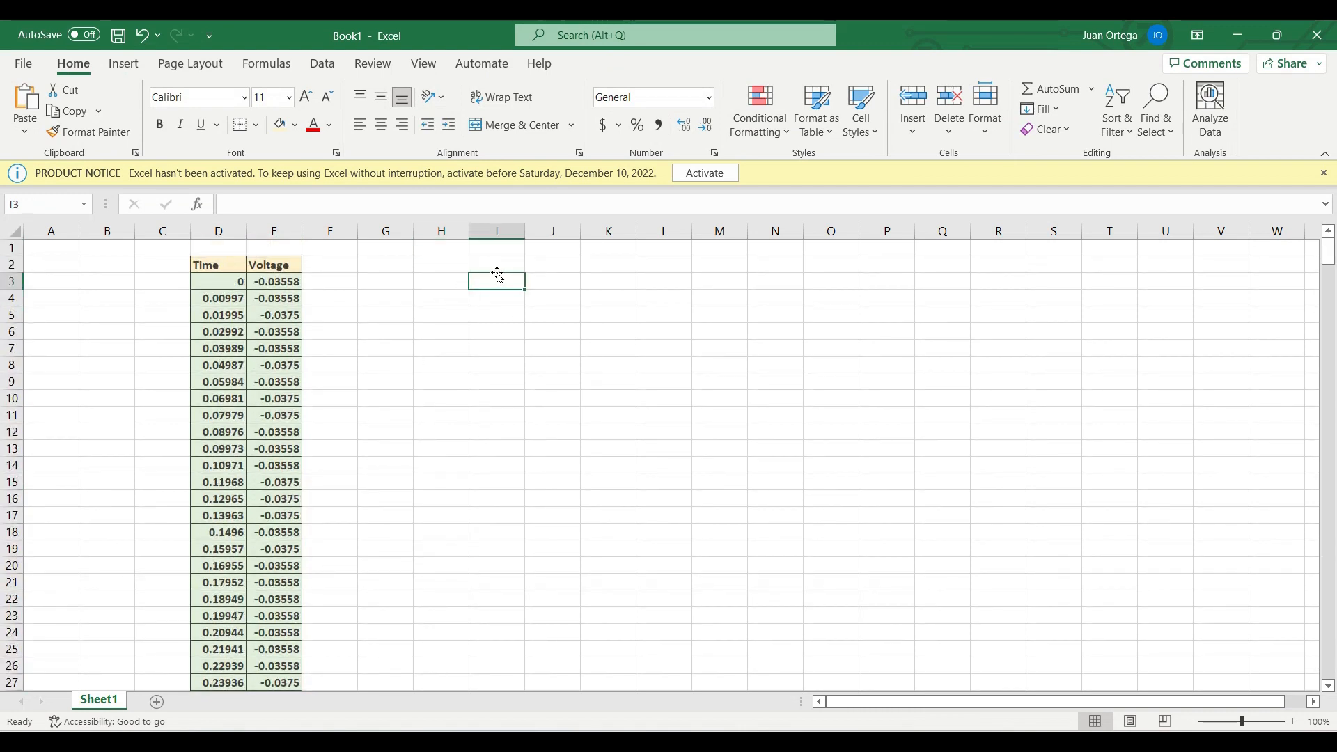
{"action": "left_click", "coordinate": [498, 263]}
{"action": "key", "text": "ctrl+c"}
{"action": "key", "text": "ctrl+v"}
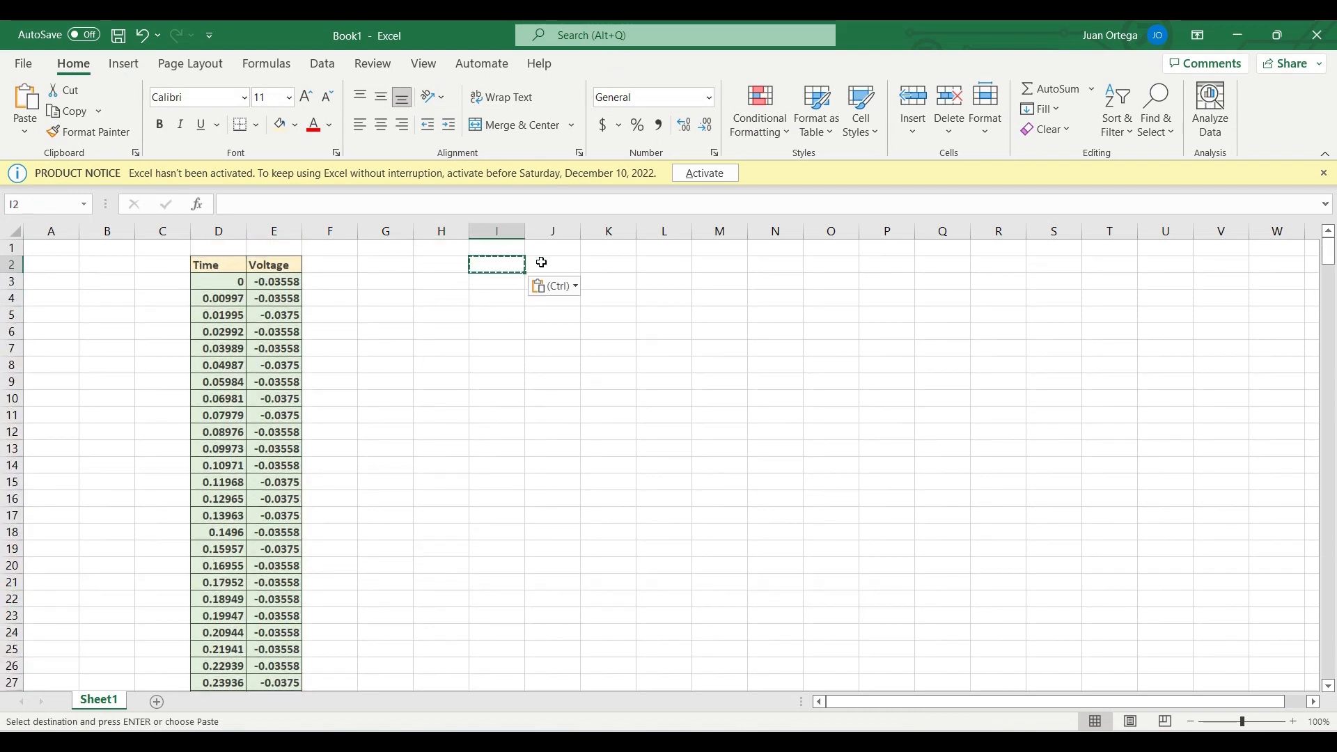
{"action": "left_click", "coordinate": [517, 300]}
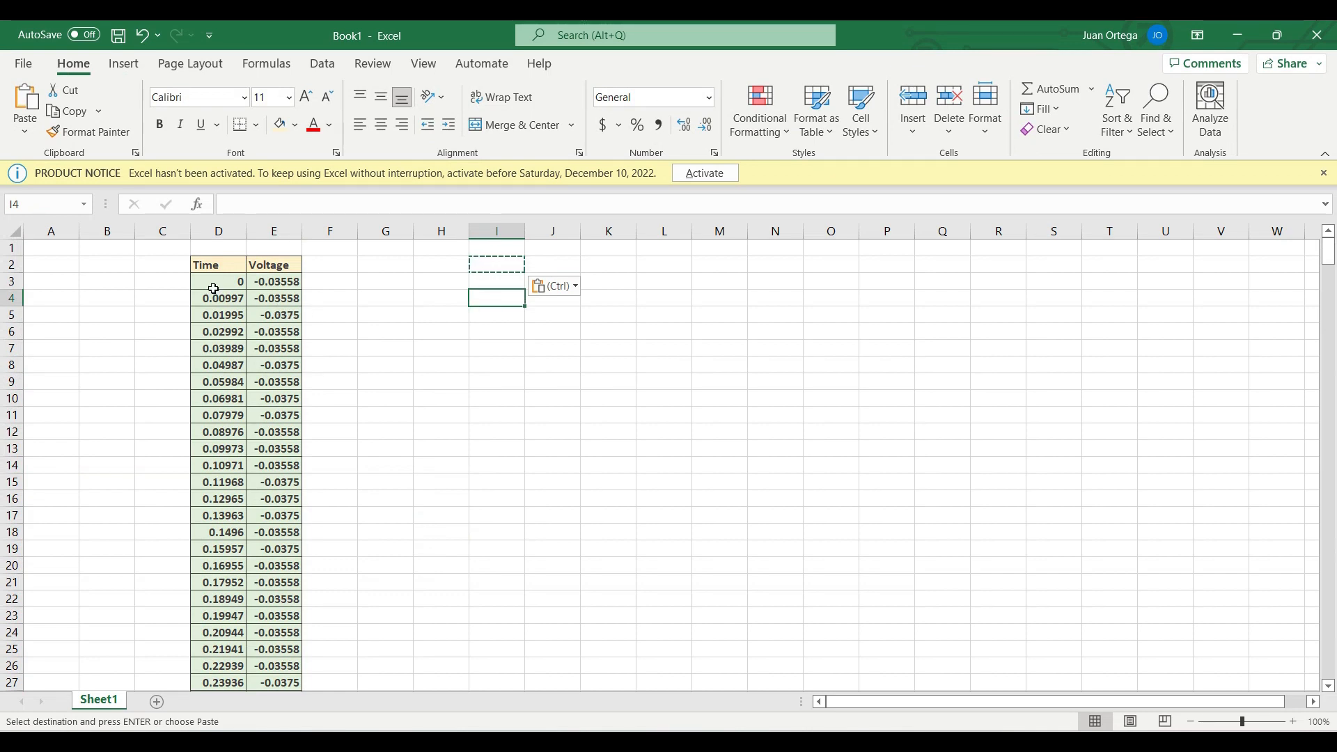
{"action": "key", "text": "ctrl+z"}
{"action": "key", "text": "ctrl+z"}
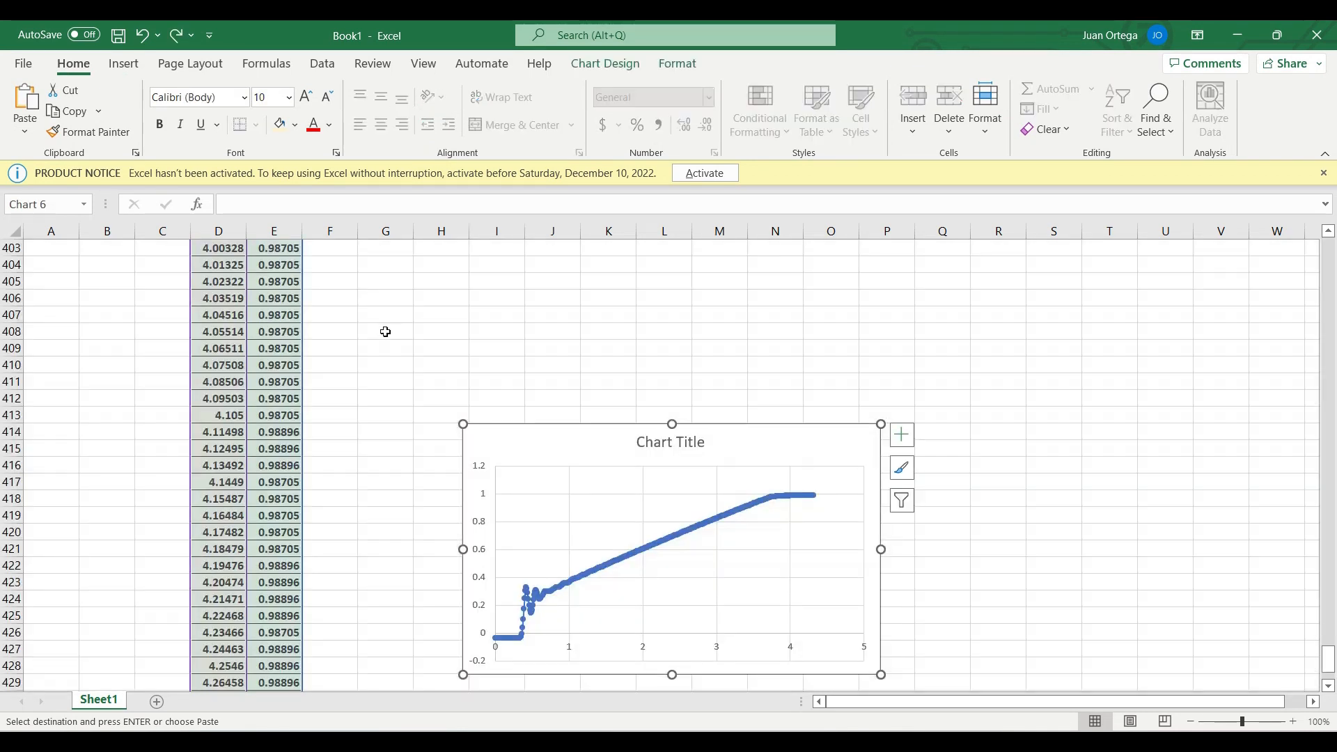
Move the scatter chart up beside the start of the data table, with its corner at cell H2.
{"action": "left_click", "coordinate": [439, 380]}
{"action": "left_click", "coordinate": [493, 427]}
{"action": "key", "text": "Delete"}
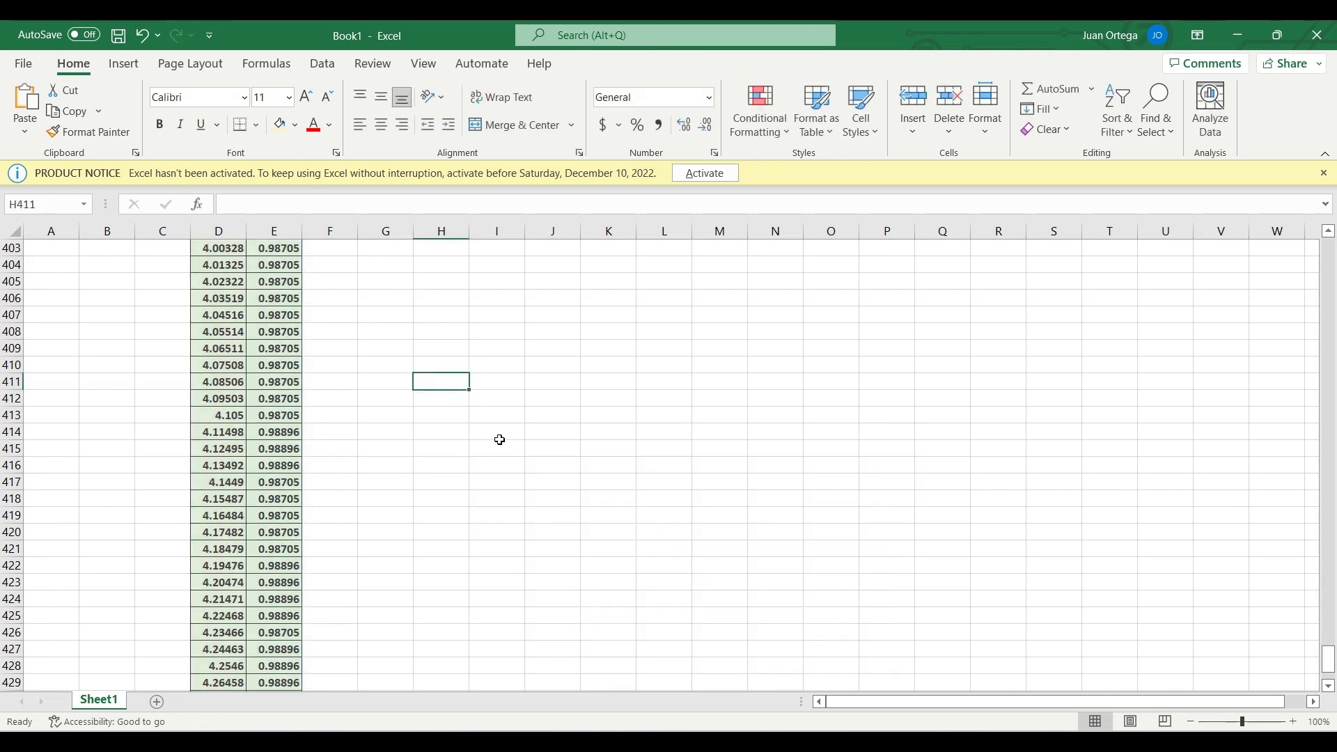
{"action": "key", "text": "ctrl+Up"}
{"action": "left_click", "coordinate": [439, 270]}
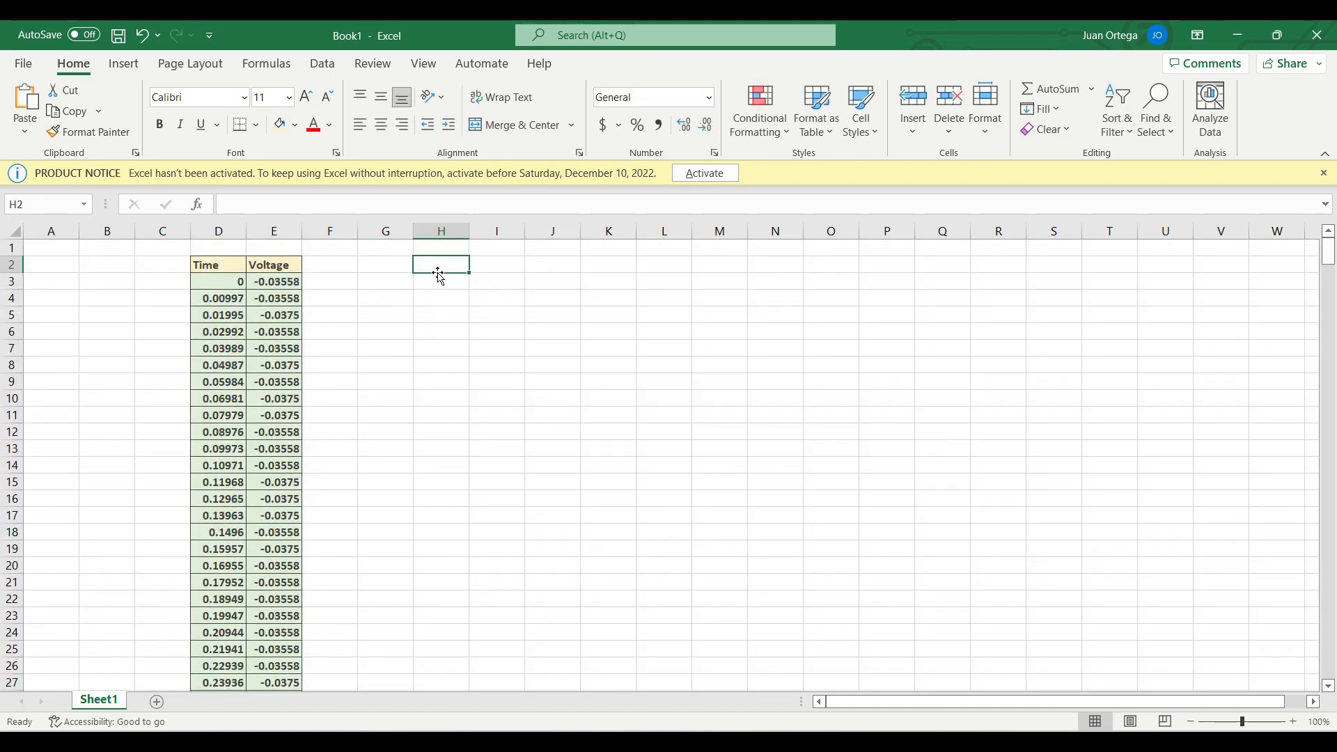
{"action": "key", "text": "ctrl+v"}
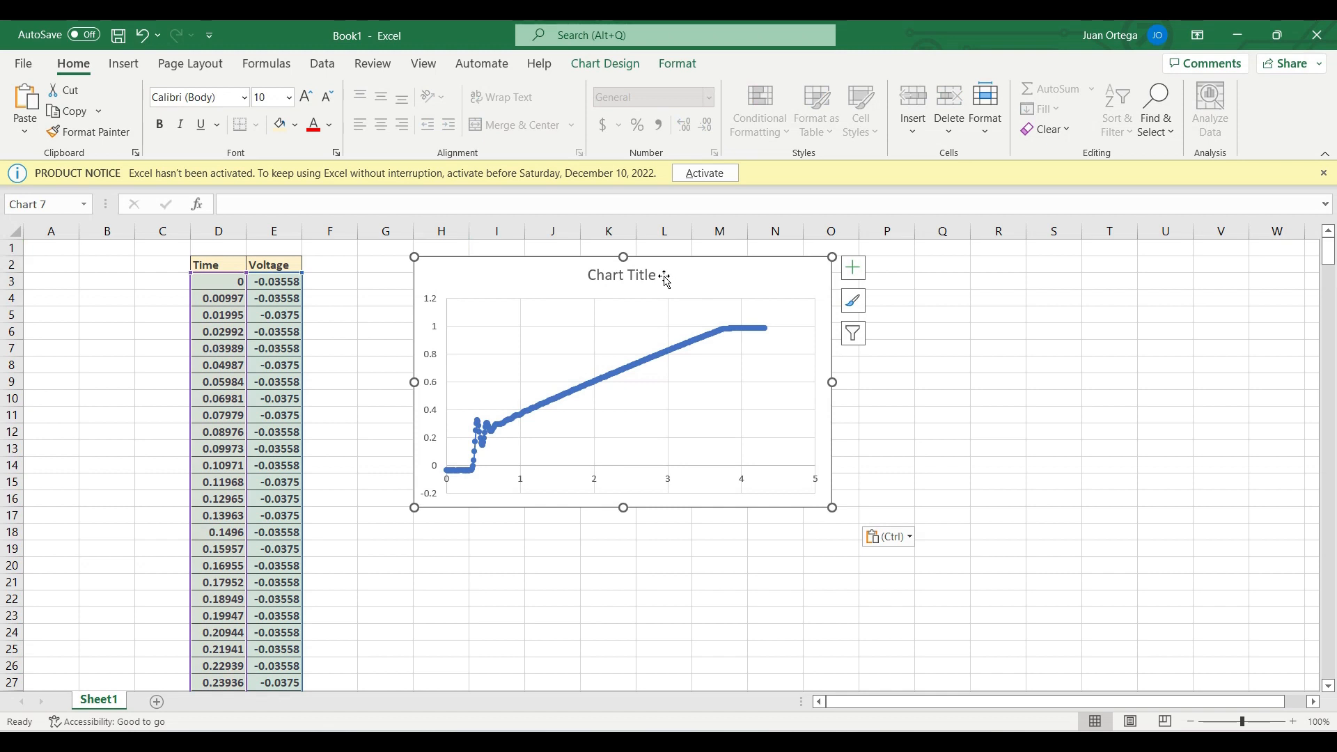
Add axis titles to the scatter chart and open the chart title text for editing.
{"action": "left_click", "coordinate": [853, 267]}
{"action": "left_click", "coordinate": [892, 307]}
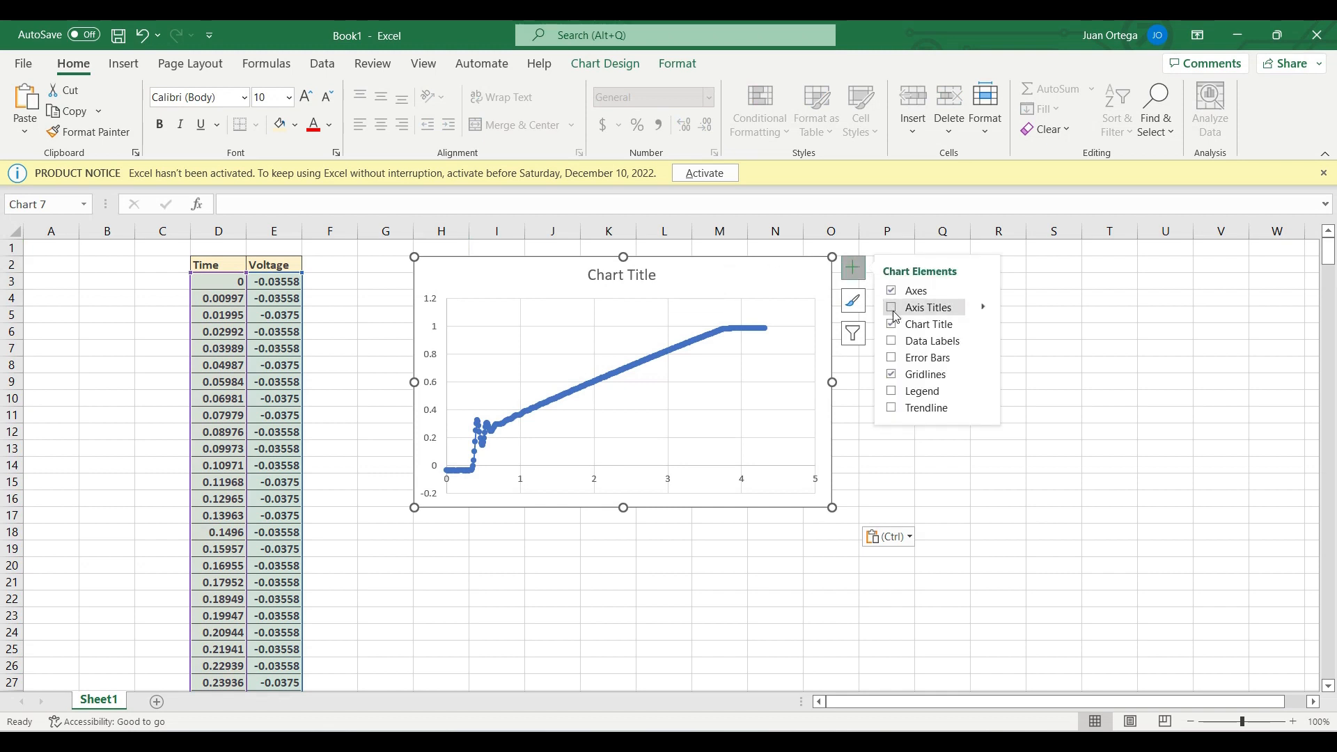
{"action": "left_click", "coordinate": [636, 276]}
{"action": "triple_click", "coordinate": [644, 278]}
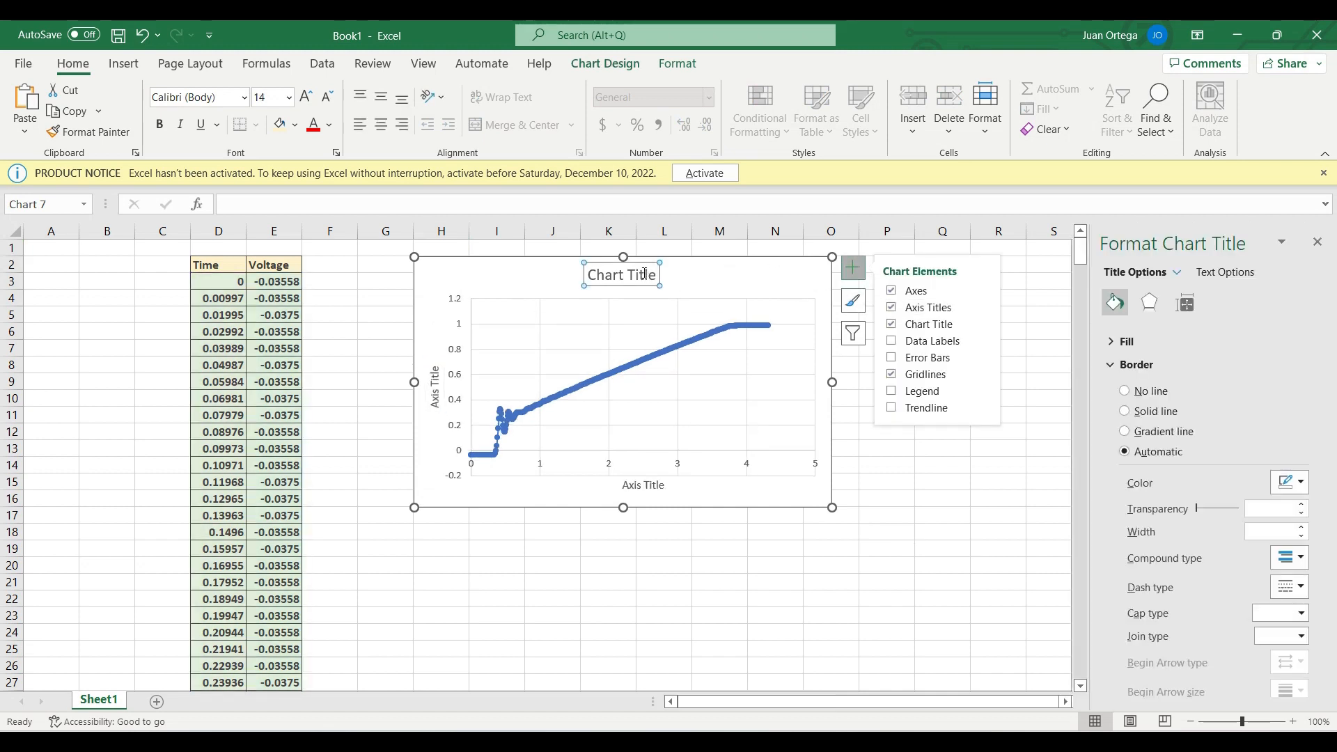
{"action": "type", "text": "Vo"}
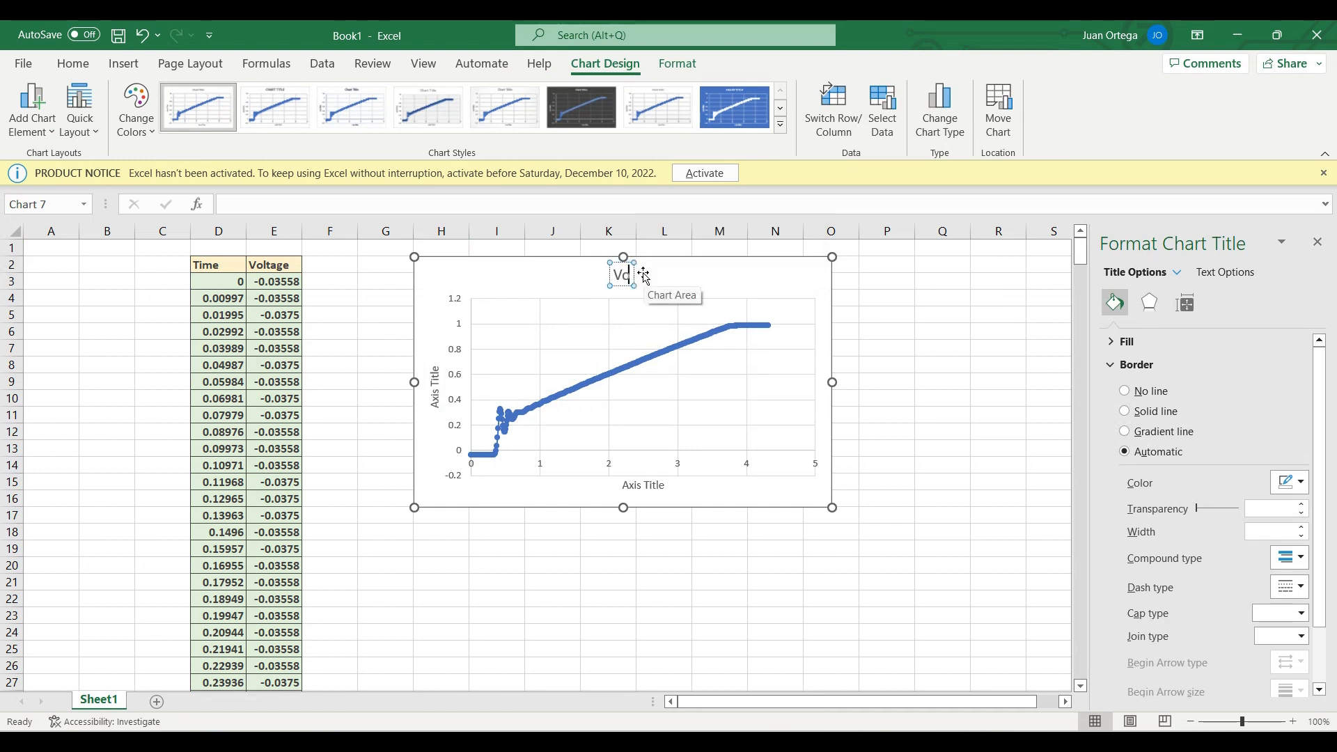
{"action": "type", "text": "ltage vs Ti"}
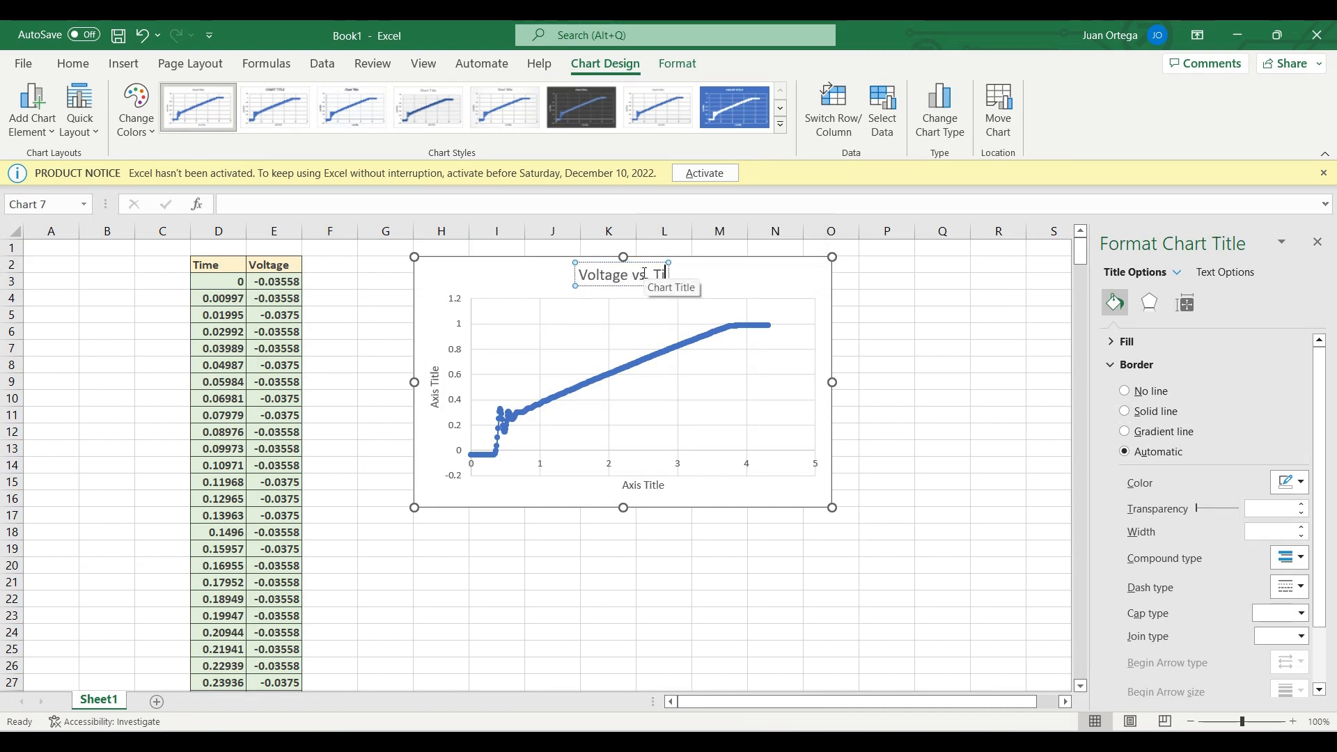
{"action": "key", "text": "BackSpace"}
{"action": "key", "text": "BackSpace"}
{"action": "key", "text": "BackSpace"}
{"action": "key", "text": "BackSpace"}
{"action": "key", "text": "BackSpace"}
{"action": "key", "text": "BackSpace"}
{"action": "key", "text": "BackSpace"}
{"action": "key", "text": "BackSpace"}
{"action": "key", "text": "BackSpace"}
{"action": "key", "text": "BackSpace"}
{"action": "key", "text": "BackSpace"}
{"action": "key", "text": "BackSpace"}
{"action": "key", "text": "BackSpace"}
Set the chart title to "Time vs. Mechanical Measurement (V)".
{"action": "type", "text": "Time vs"}
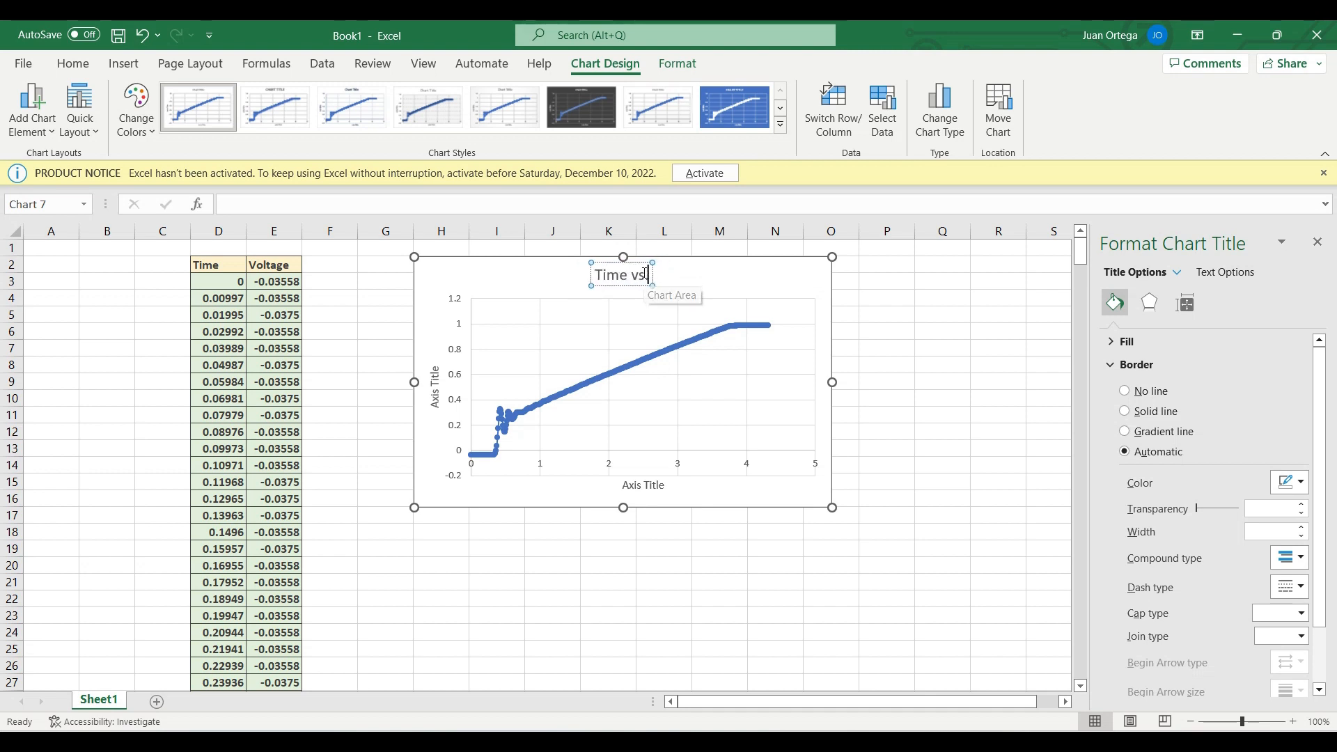
{"action": "type", "text": ". Mechanical Measure"}
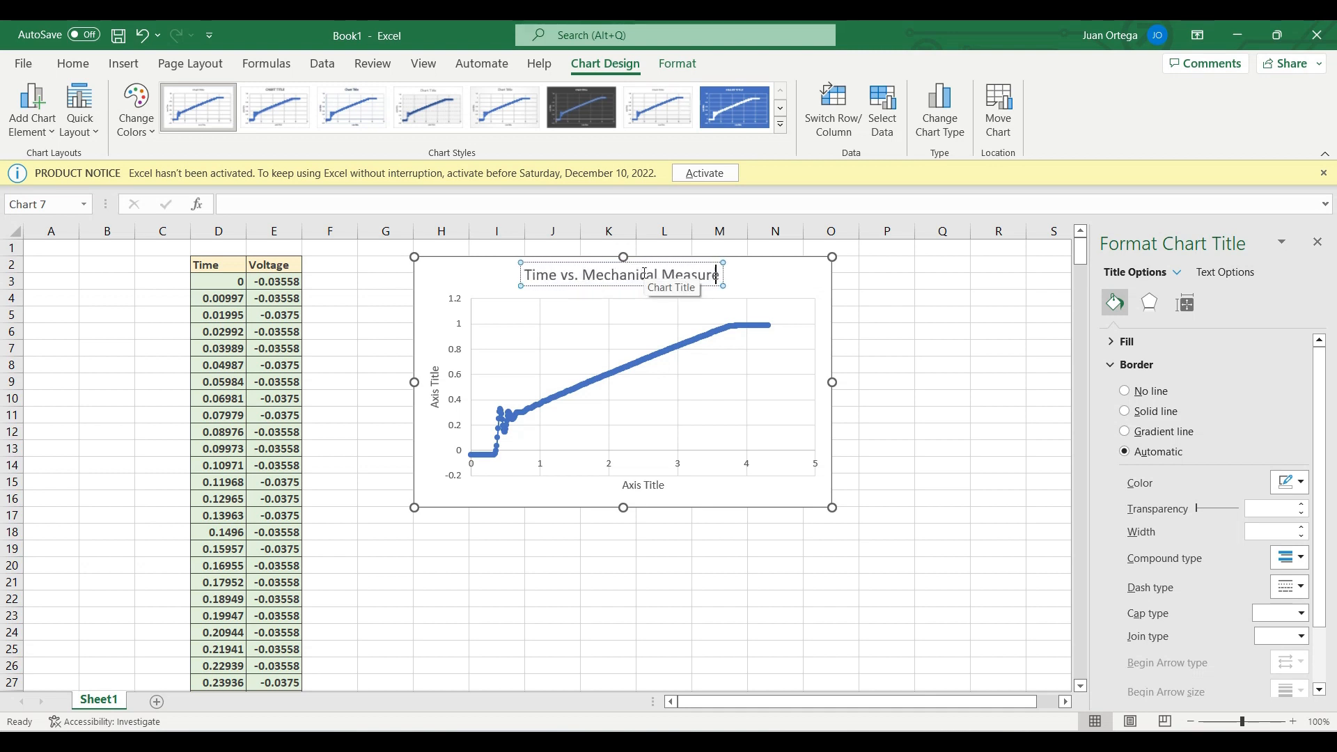
{"action": "type", "text": "ment (V)"}
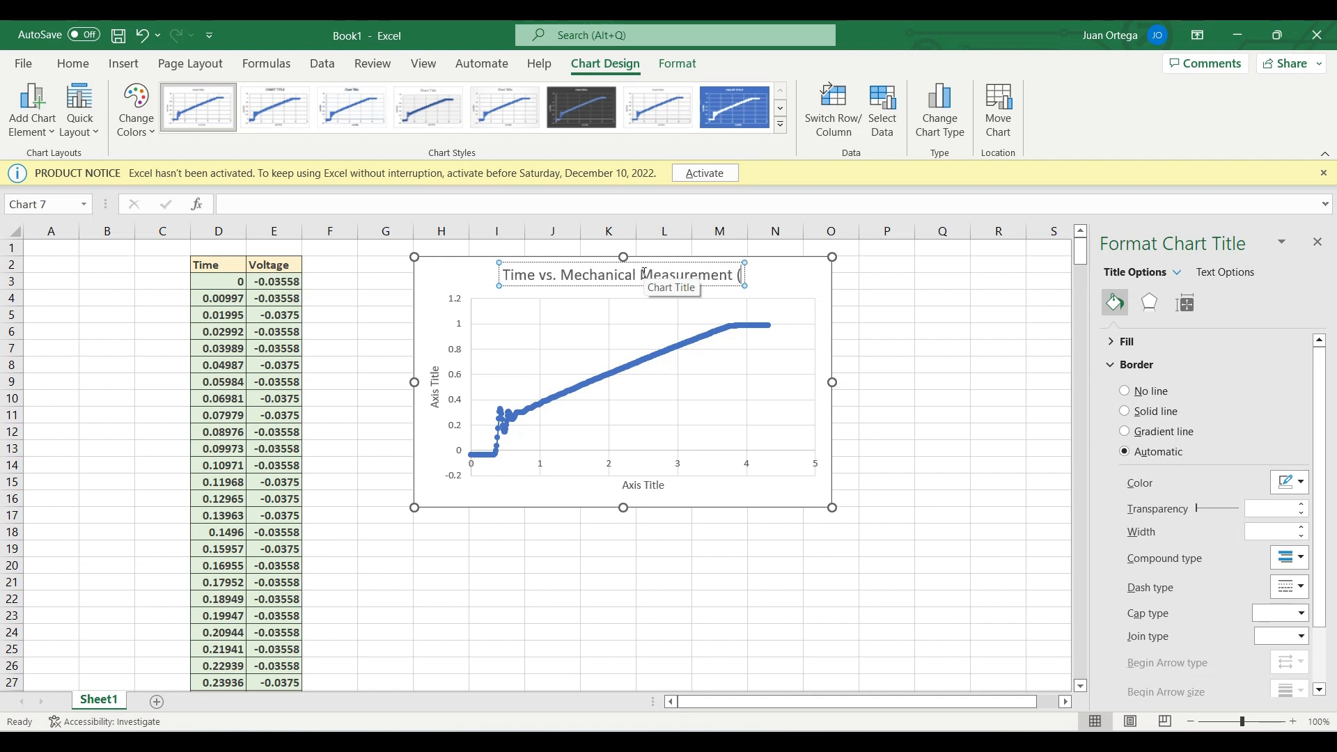
Name the horizontal axis "Time (s)" and the vertical axis "Mechanical Measurement (Voltage)".
{"action": "left_click", "coordinate": [651, 488]}
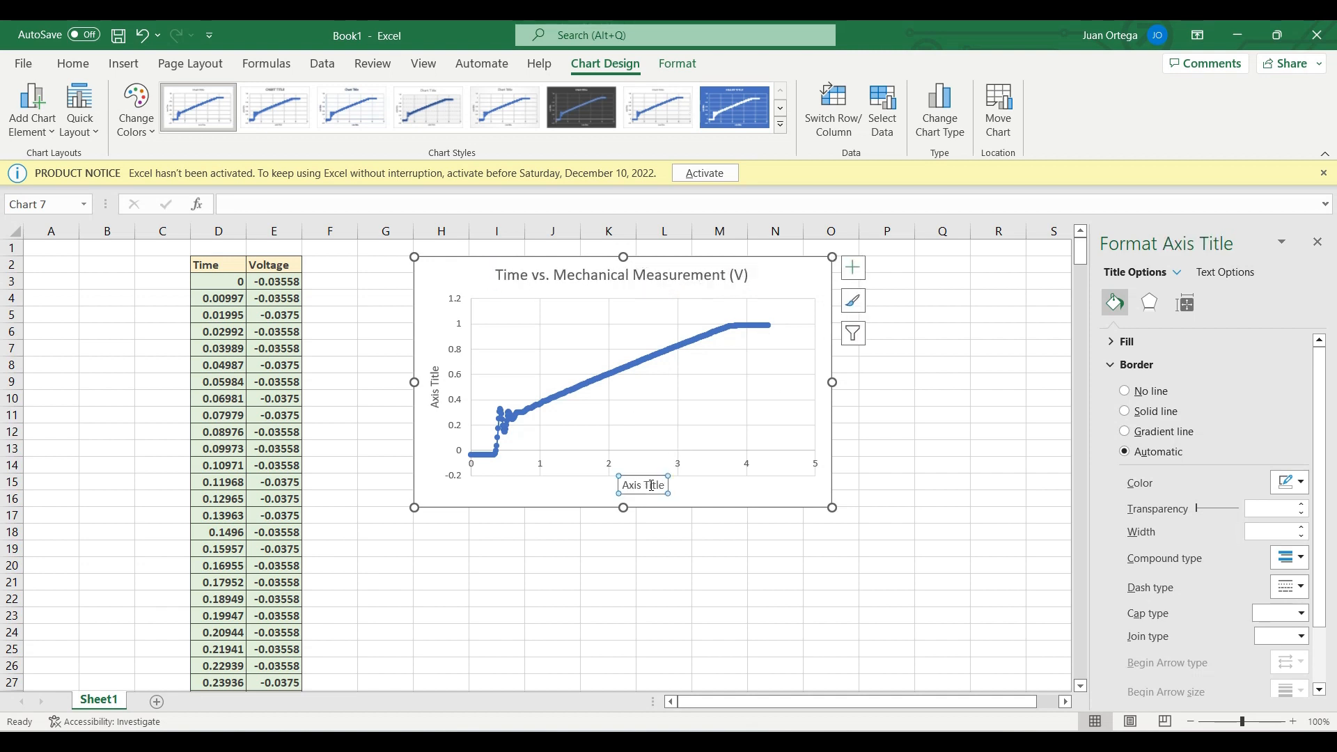
{"action": "triple_click", "coordinate": [652, 489]}
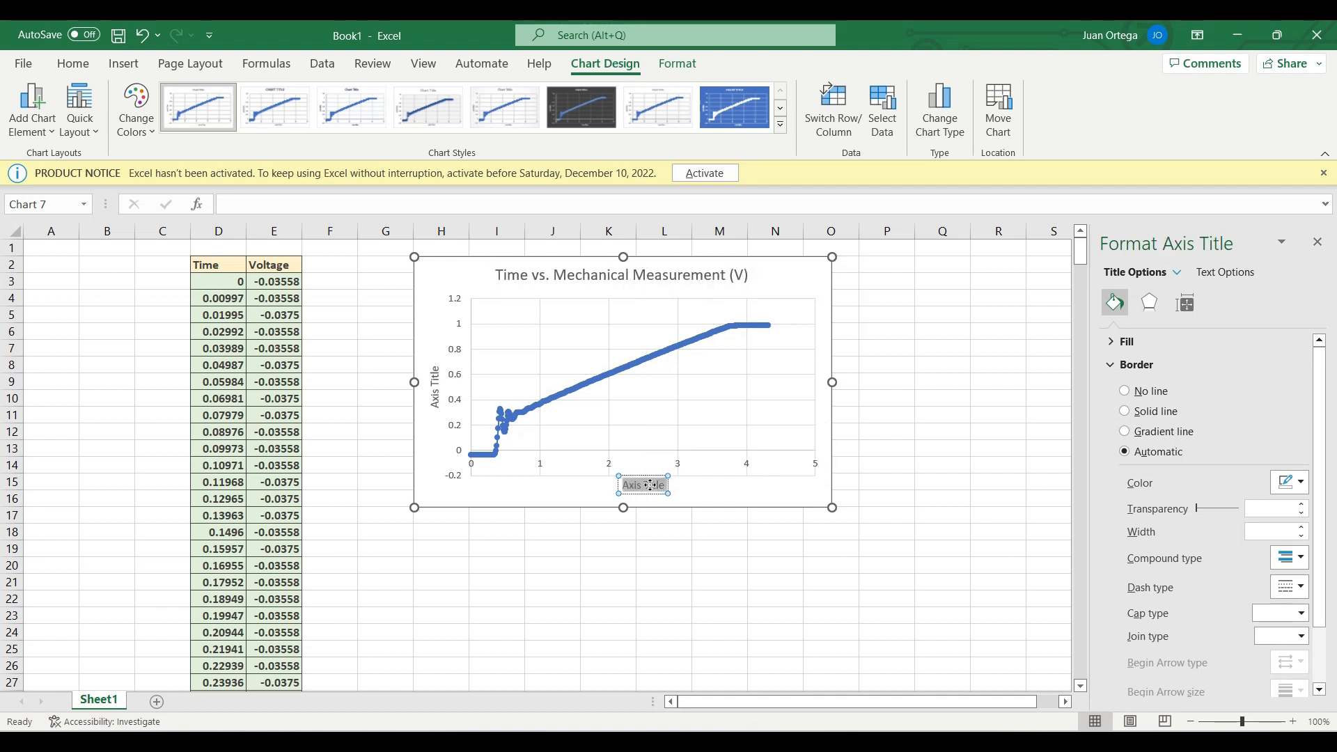
{"action": "type", "text": "Time (s)"}
{"action": "left_click", "coordinate": [434, 389]}
{"action": "triple_click", "coordinate": [433, 390]}
{"action": "type", "text": "Mechanical Meas"}
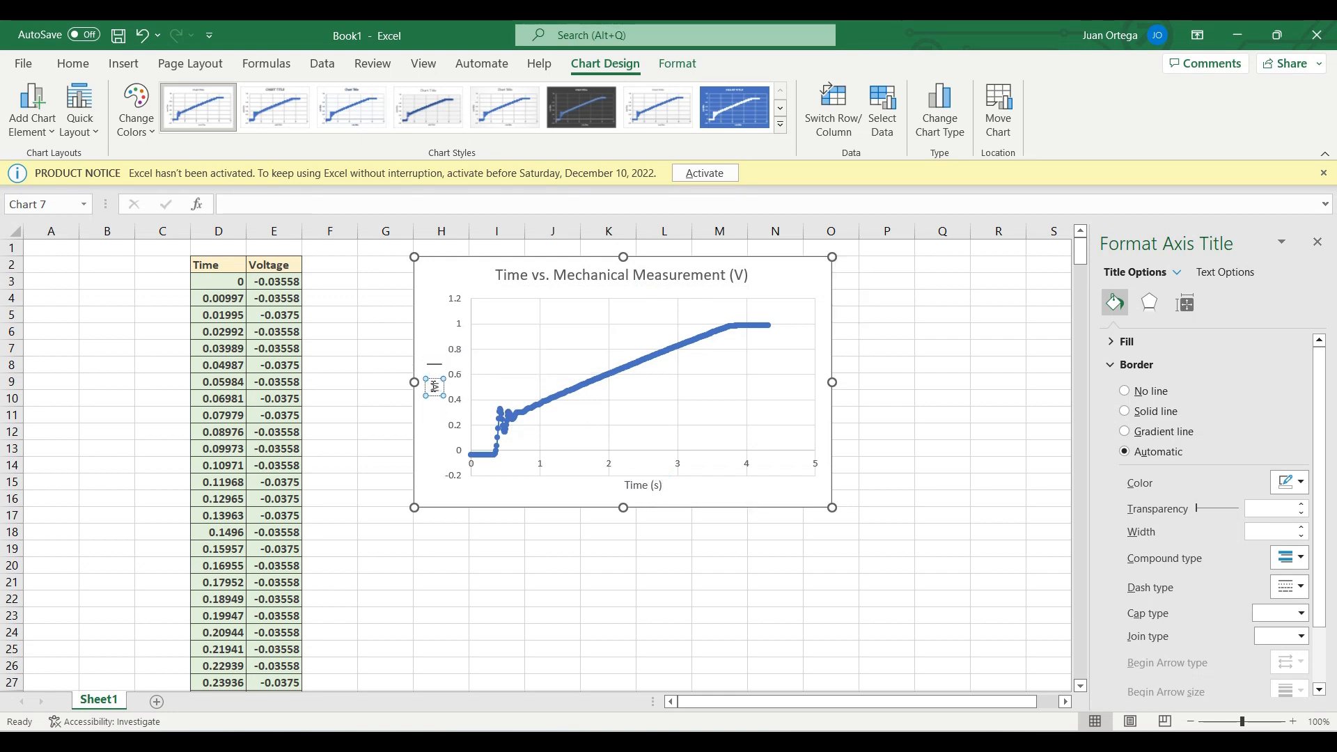
{"action": "type", "text": "urement (Voltage"}
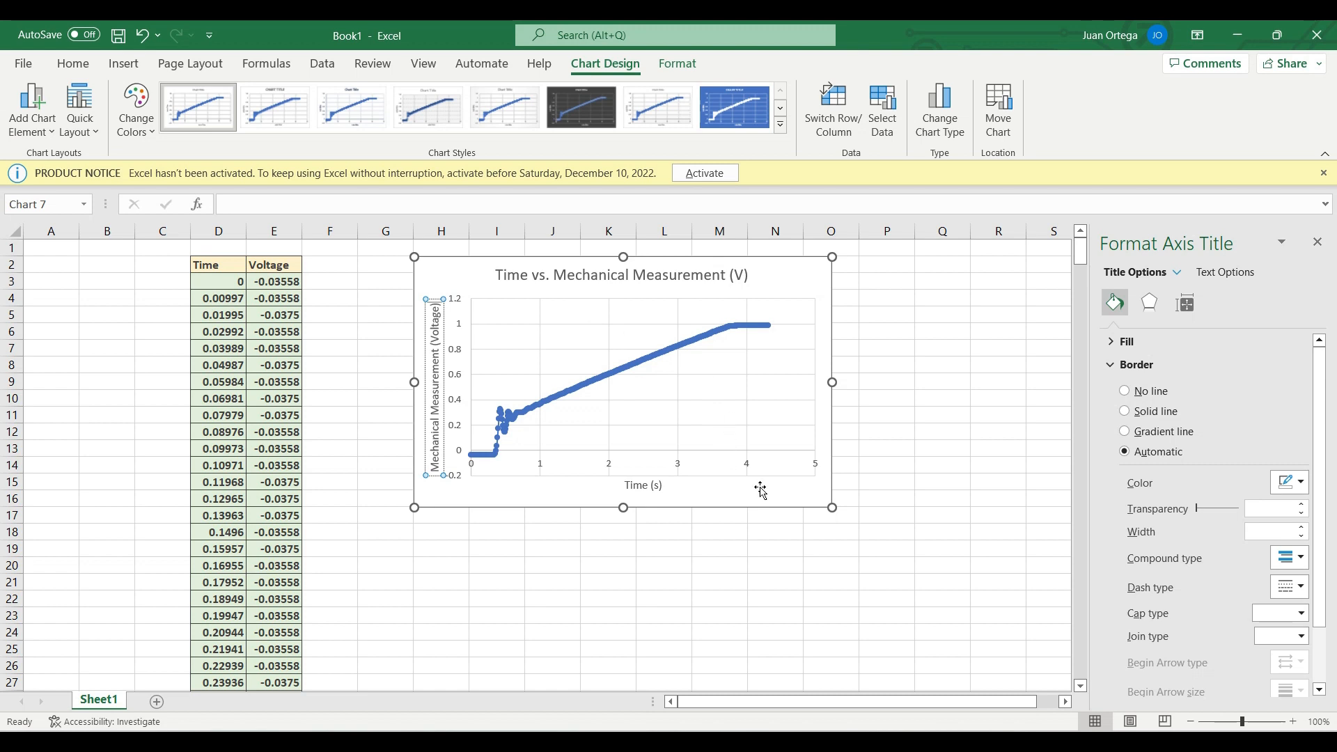
Add a linear trendline to the data series in the scatter chart.
{"action": "left_click", "coordinate": [806, 277]}
{"action": "left_click", "coordinate": [852, 267]}
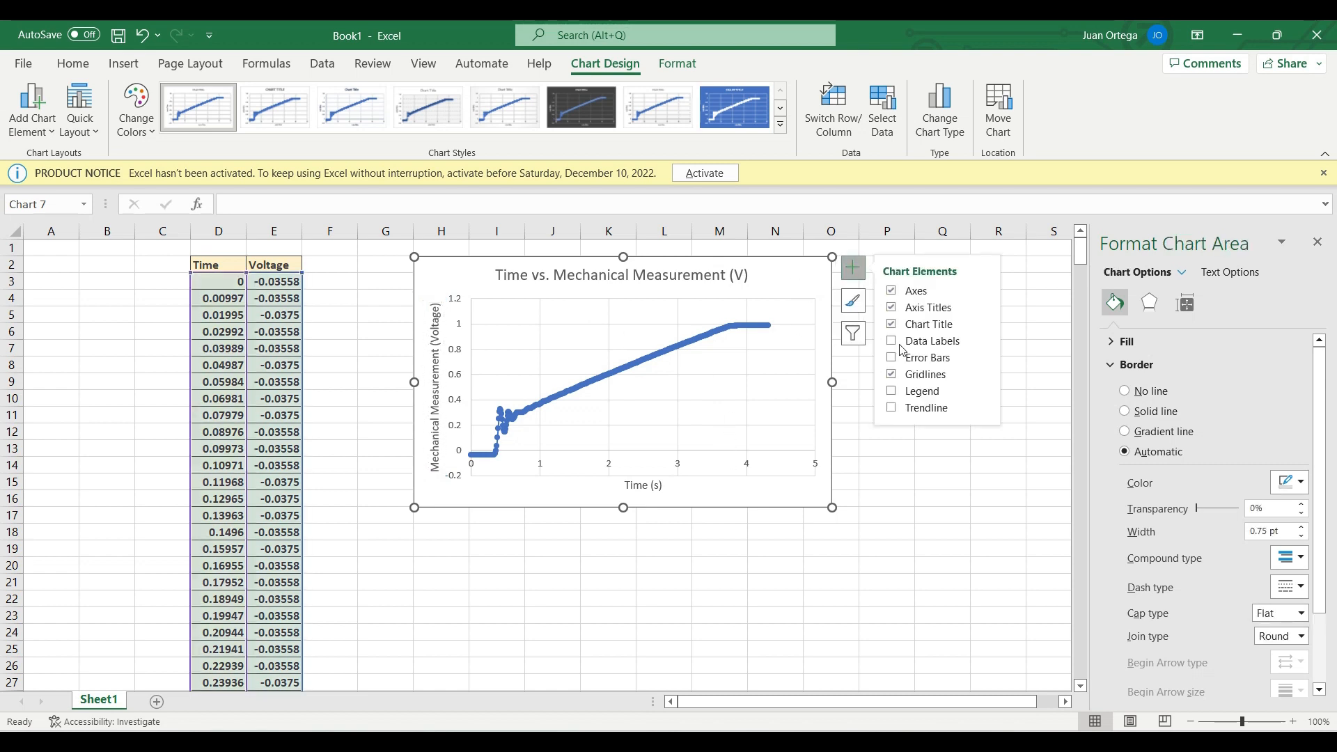
{"action": "left_click", "coordinate": [891, 408]}
{"action": "left_click", "coordinate": [982, 407]}
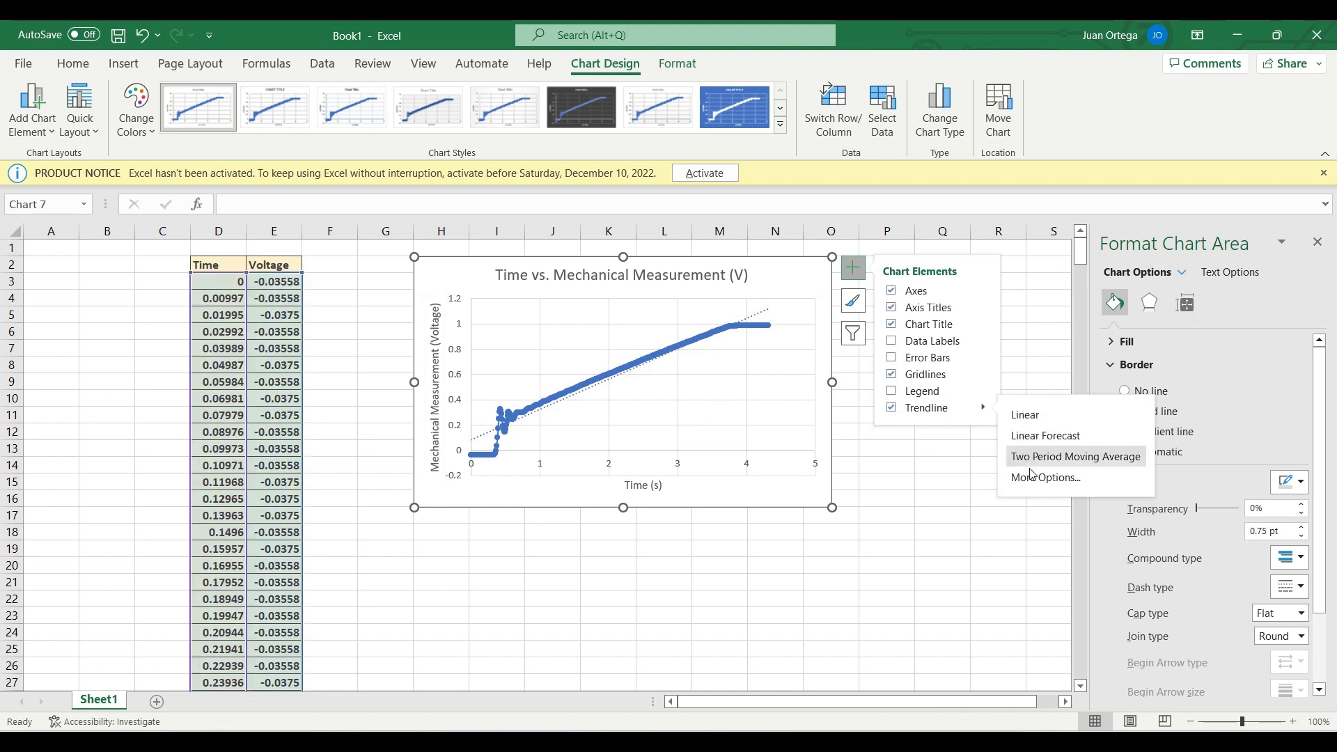
{"action": "left_click", "coordinate": [1065, 418]}
Display the trendline's equation and R-squared value on the chart.
{"action": "left_click", "coordinate": [1184, 302]}
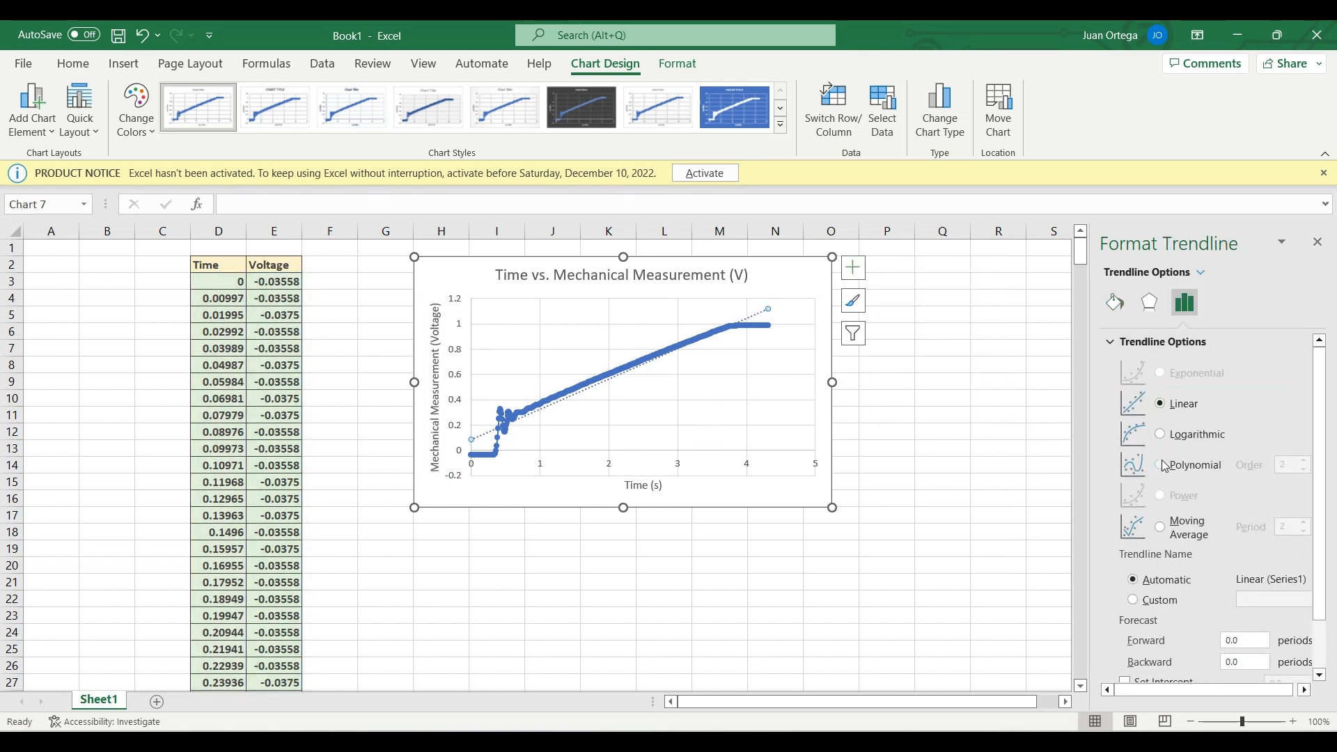
{"action": "scroll", "coordinate": [1162, 453], "scroll_direction": "down", "scroll_amount": 1}
{"action": "left_click", "coordinate": [1124, 643]}
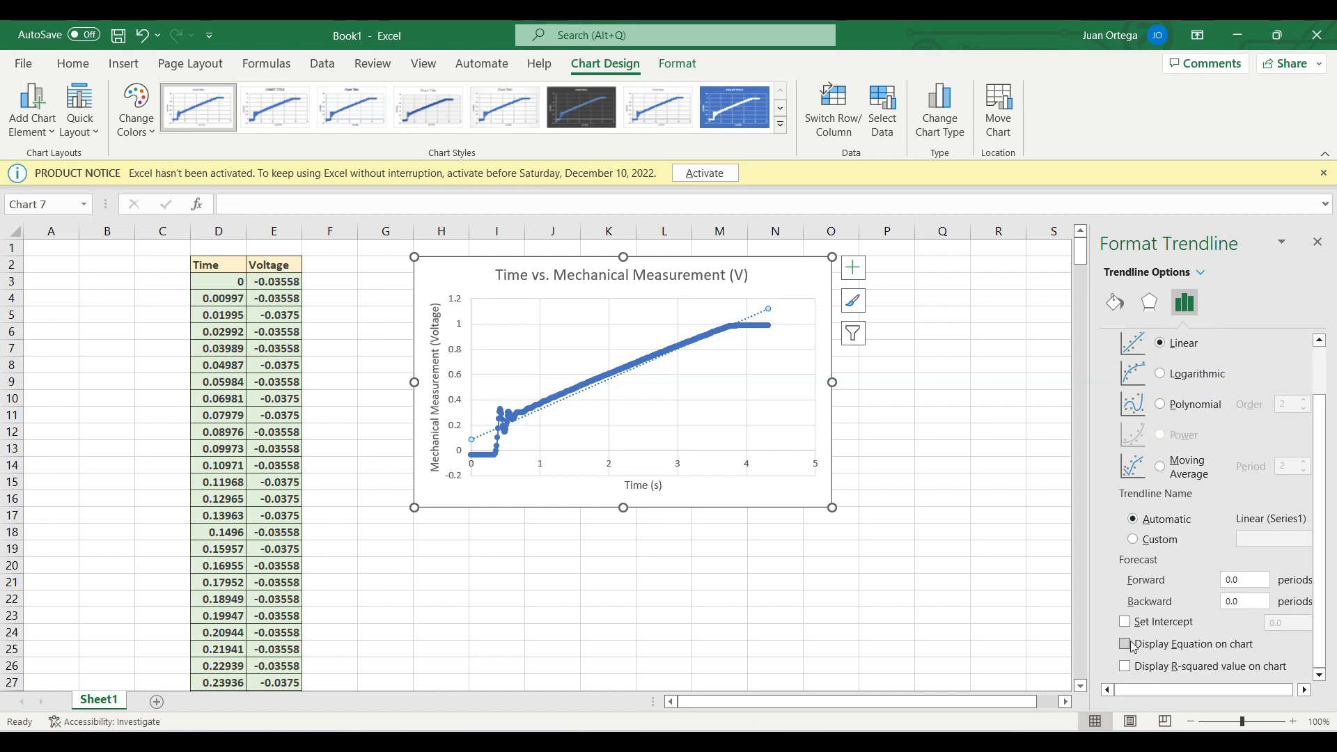
{"action": "left_click", "coordinate": [1125, 666]}
Move the trendline equation label clear of the curve and fill it with the lightest gold theme color.
{"action": "left_click", "coordinate": [703, 319]}
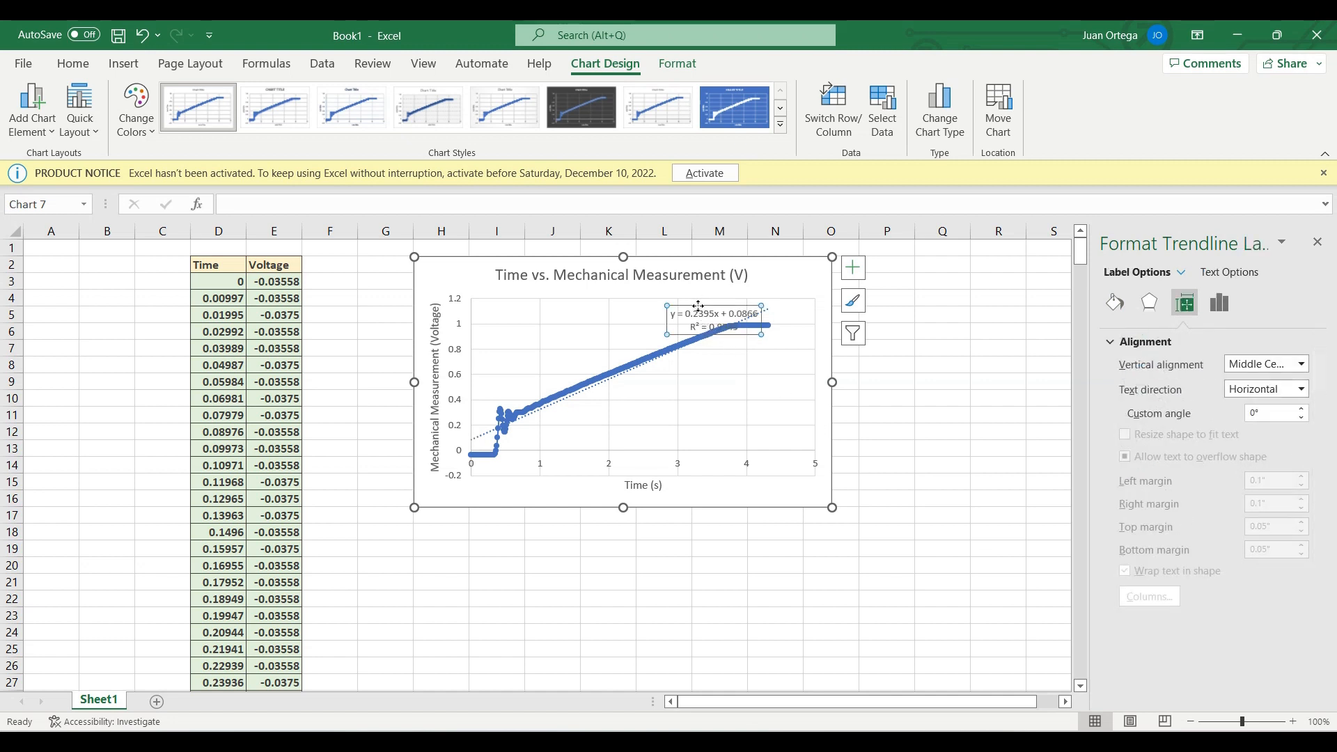
{"action": "left_click_drag", "start_coordinate": [698, 305], "coordinate": [646, 301]}
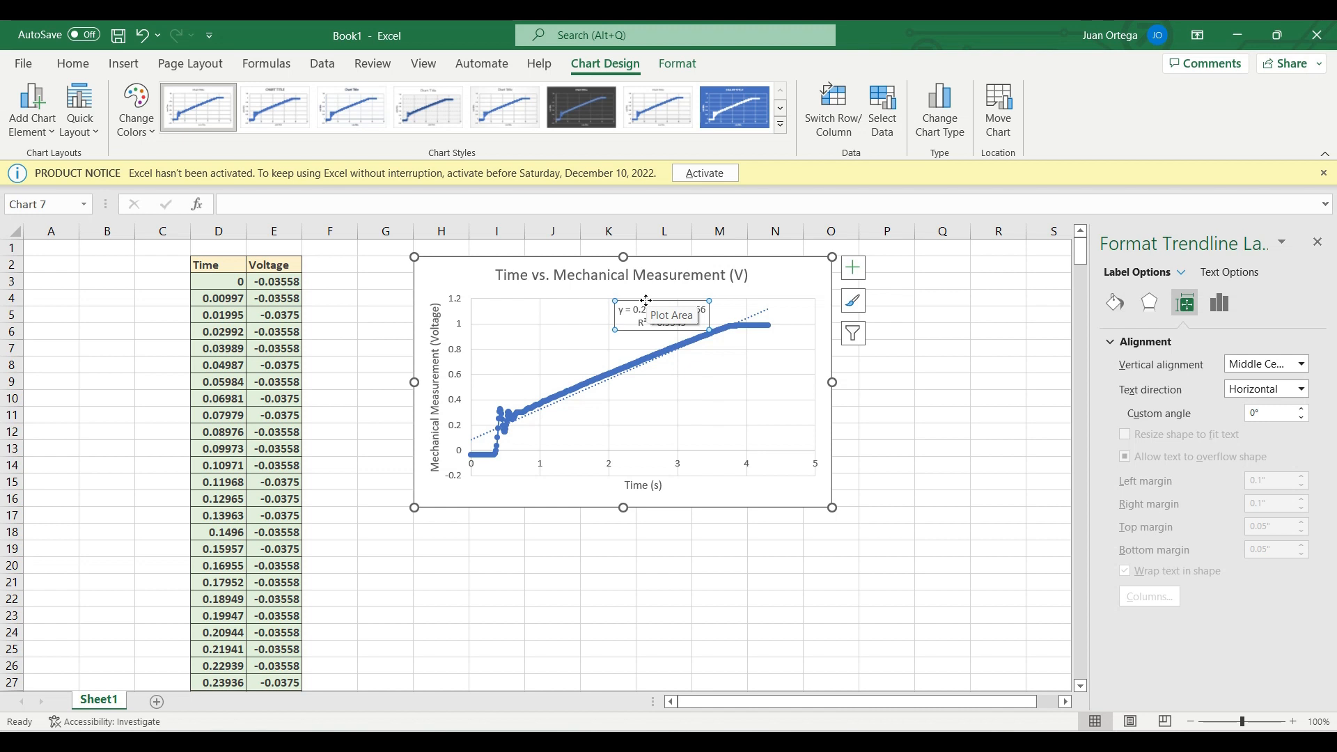
{"action": "key", "text": "alt+h"}
{"action": "key", "text": "h"}
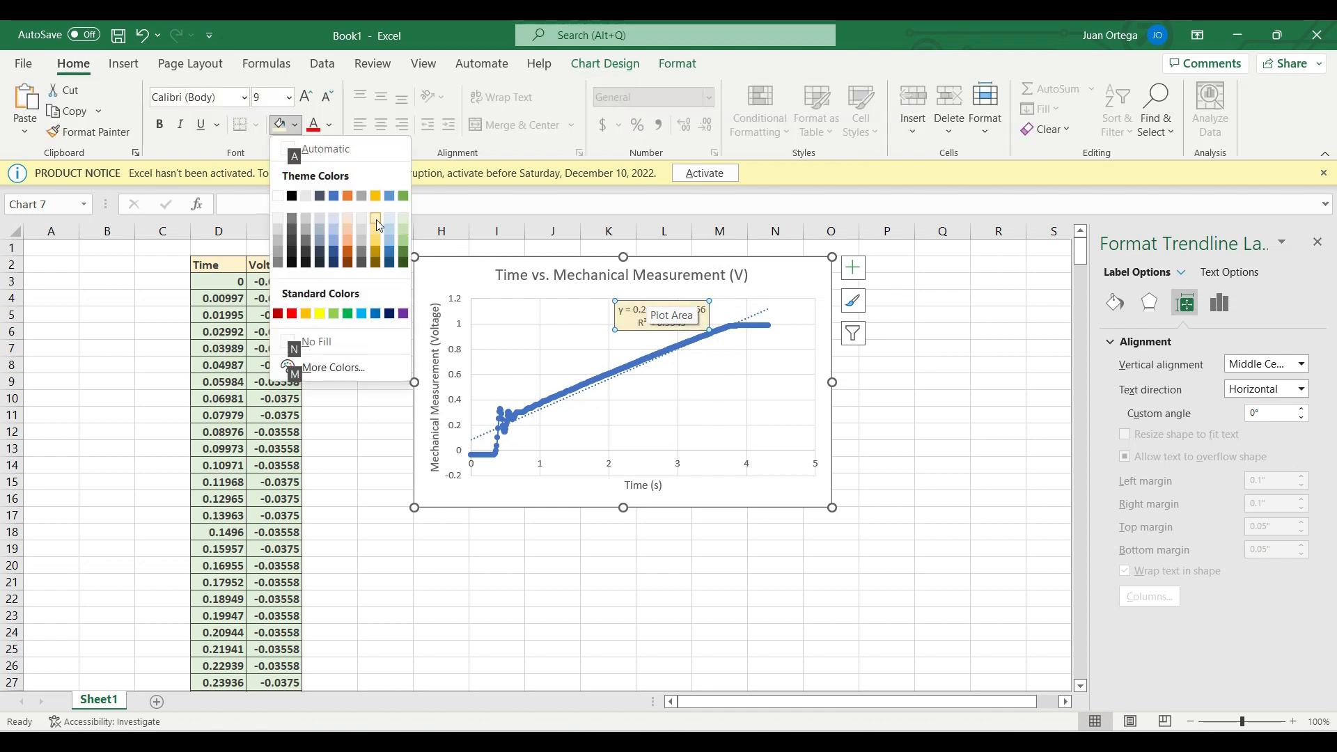
{"action": "key", "text": "Escape"}
{"action": "left_click", "coordinate": [628, 407]}
{"action": "left_click", "coordinate": [519, 536]}
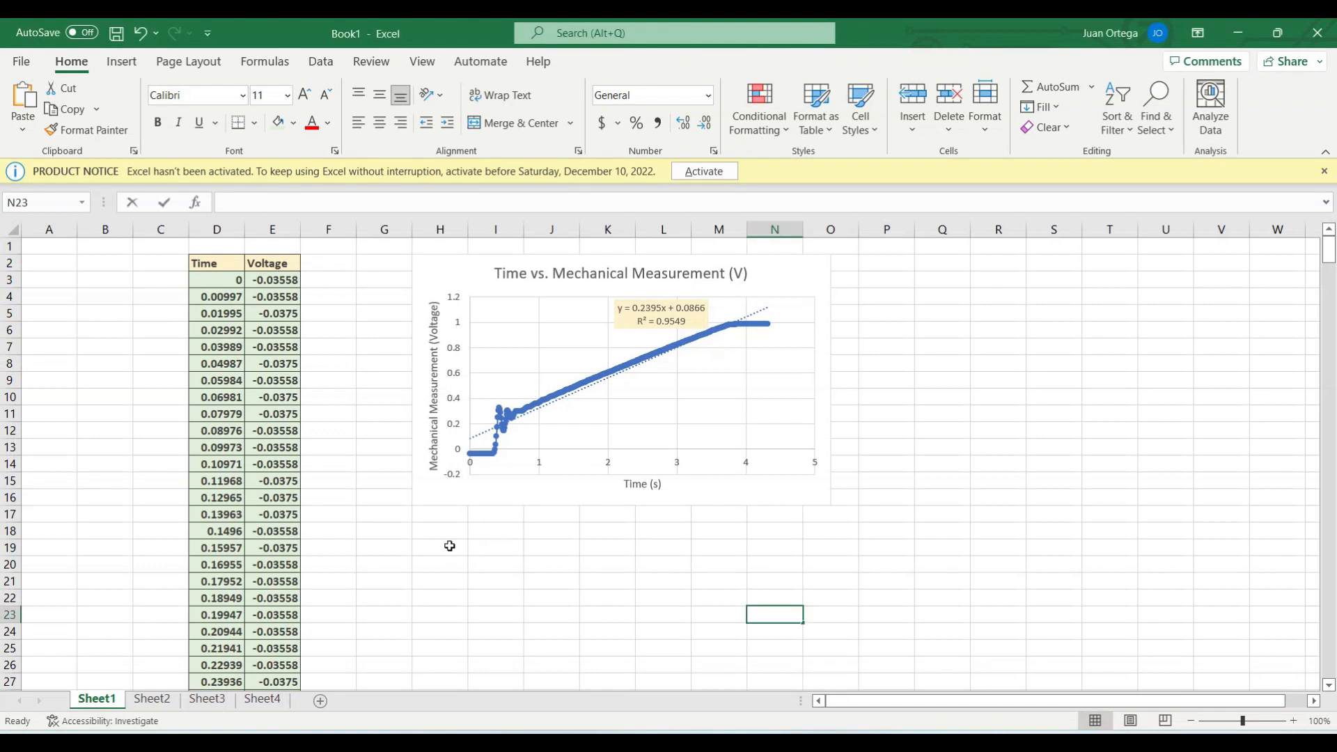
Enter the trendline's slope 0.2395 in cell H19 and the heading "slope" above it in H18.
{"action": "left_click", "coordinate": [449, 547]}
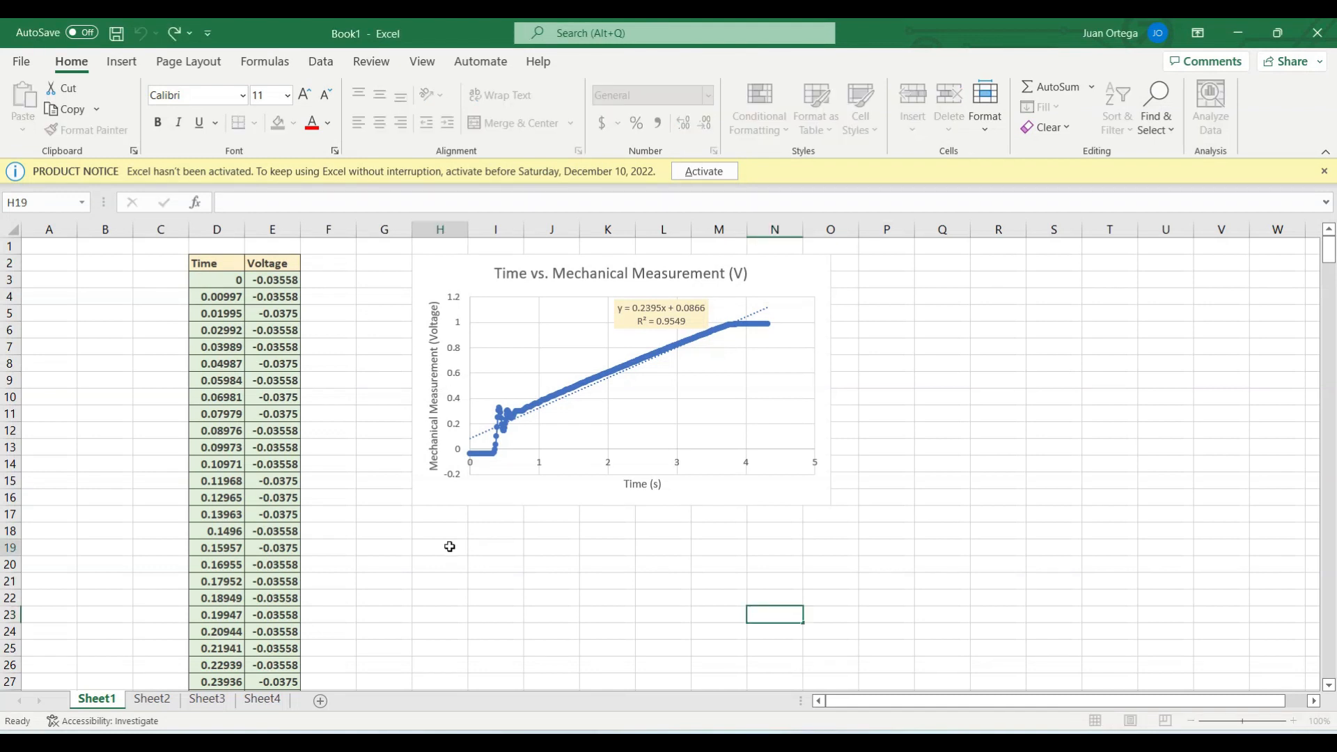
{"action": "type", "text": "0.2395"}
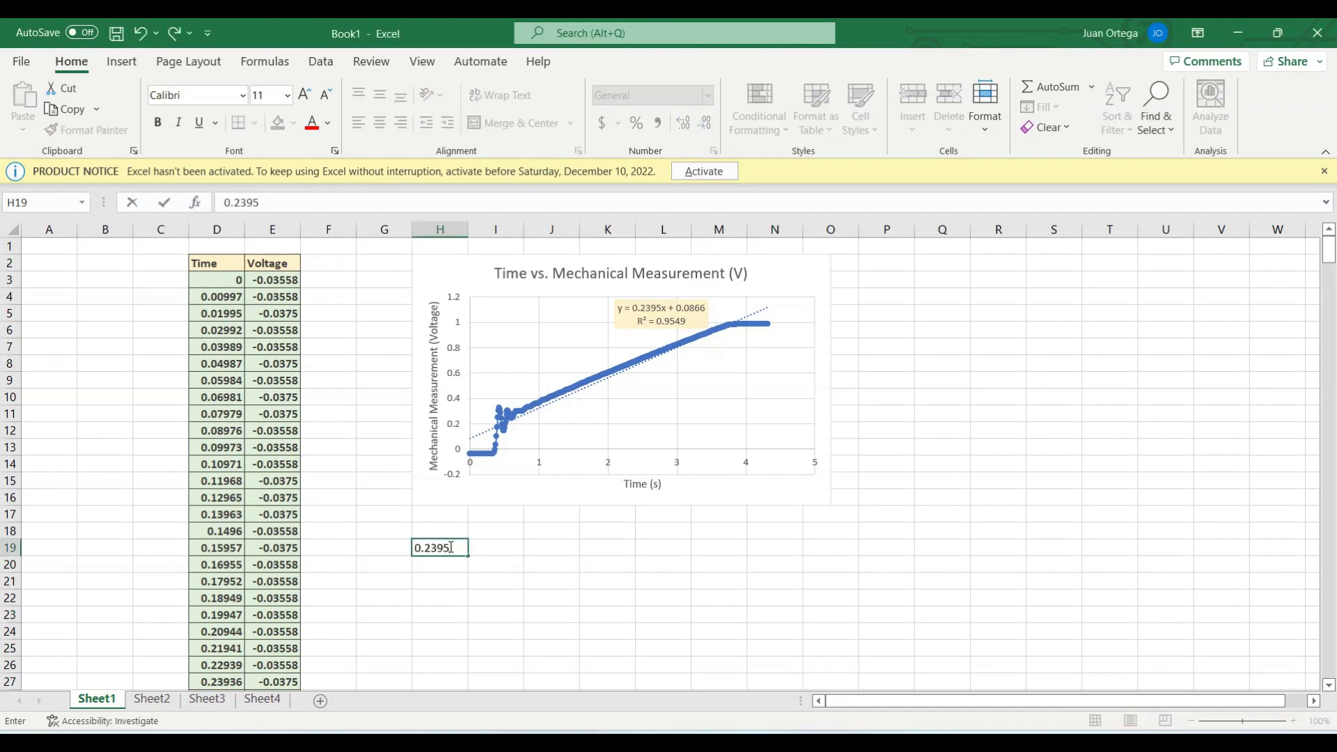
{"action": "key", "text": "Return"}
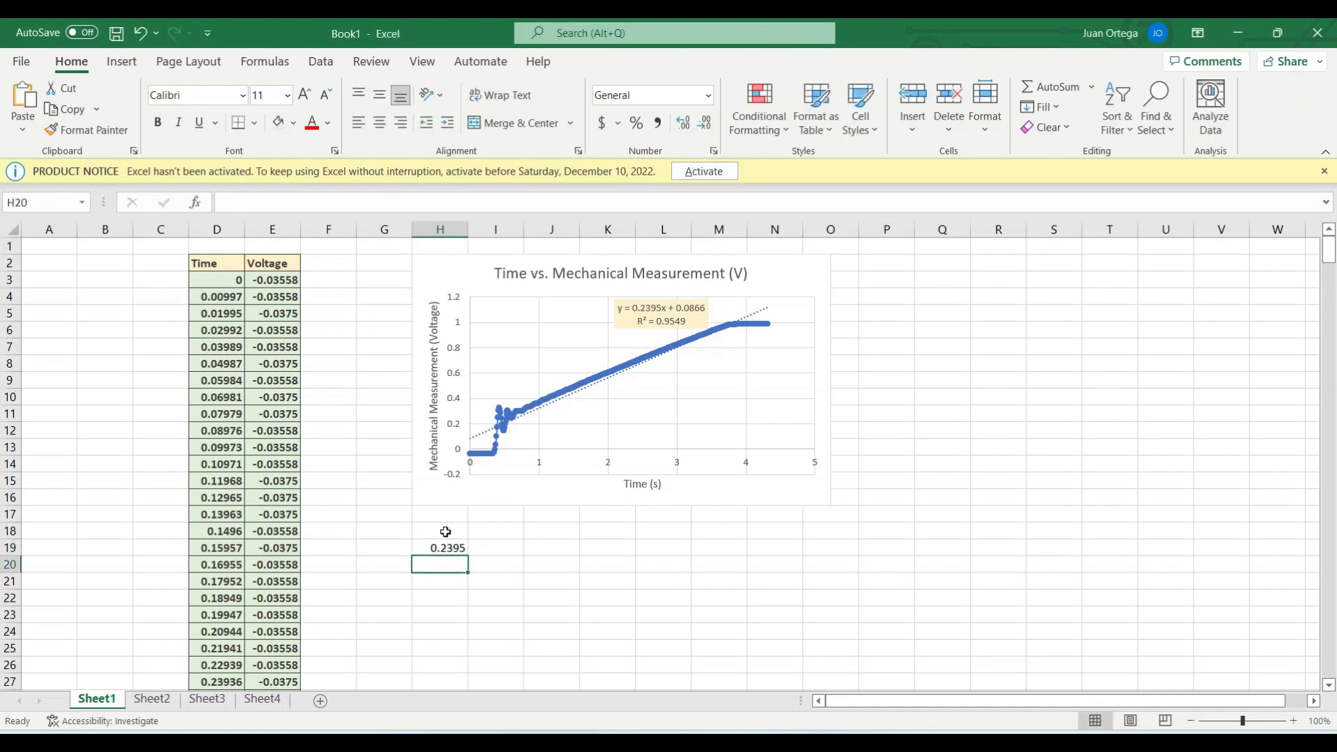
{"action": "left_click", "coordinate": [446, 532]}
{"action": "type", "text": "slope"}
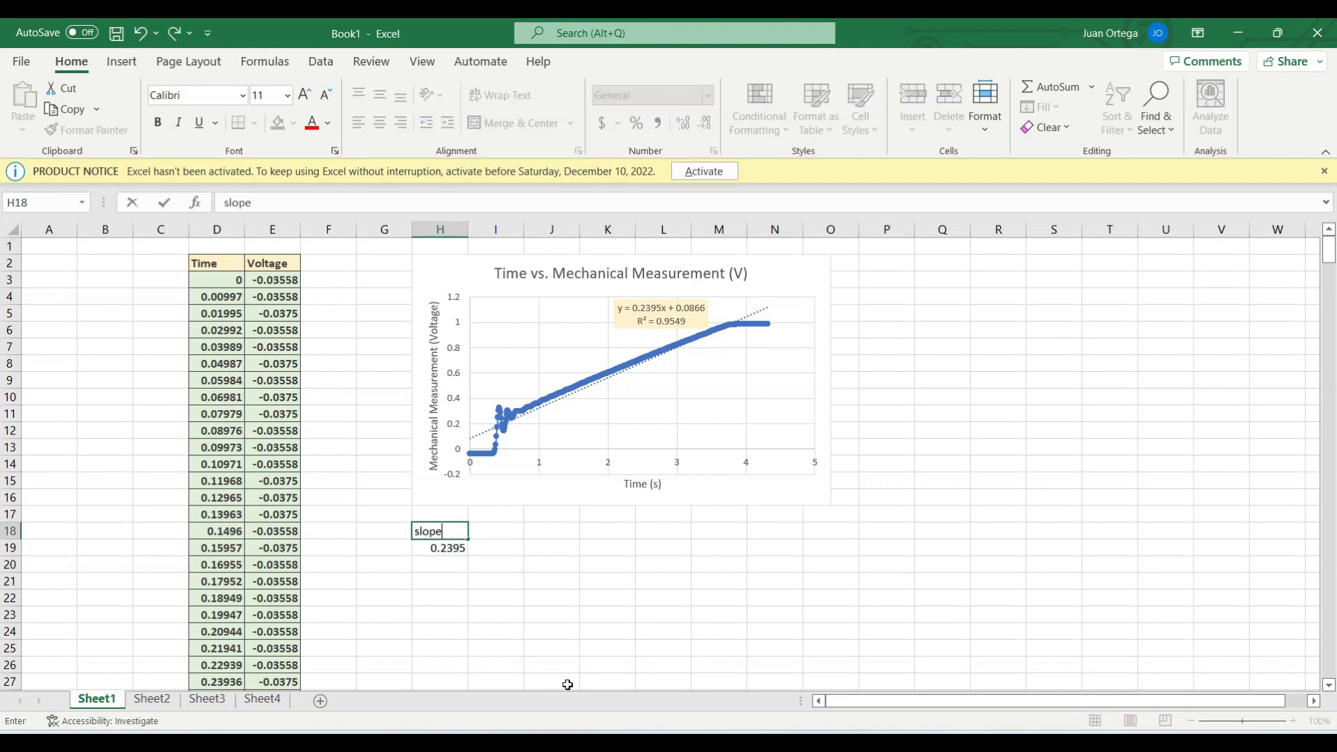
{"action": "left_click", "coordinate": [445, 565]}
Look up the trendline slope on Sheet2 and enter 0.2002 in cell H20 of Sheet1.
{"action": "left_click", "coordinate": [152, 699]}
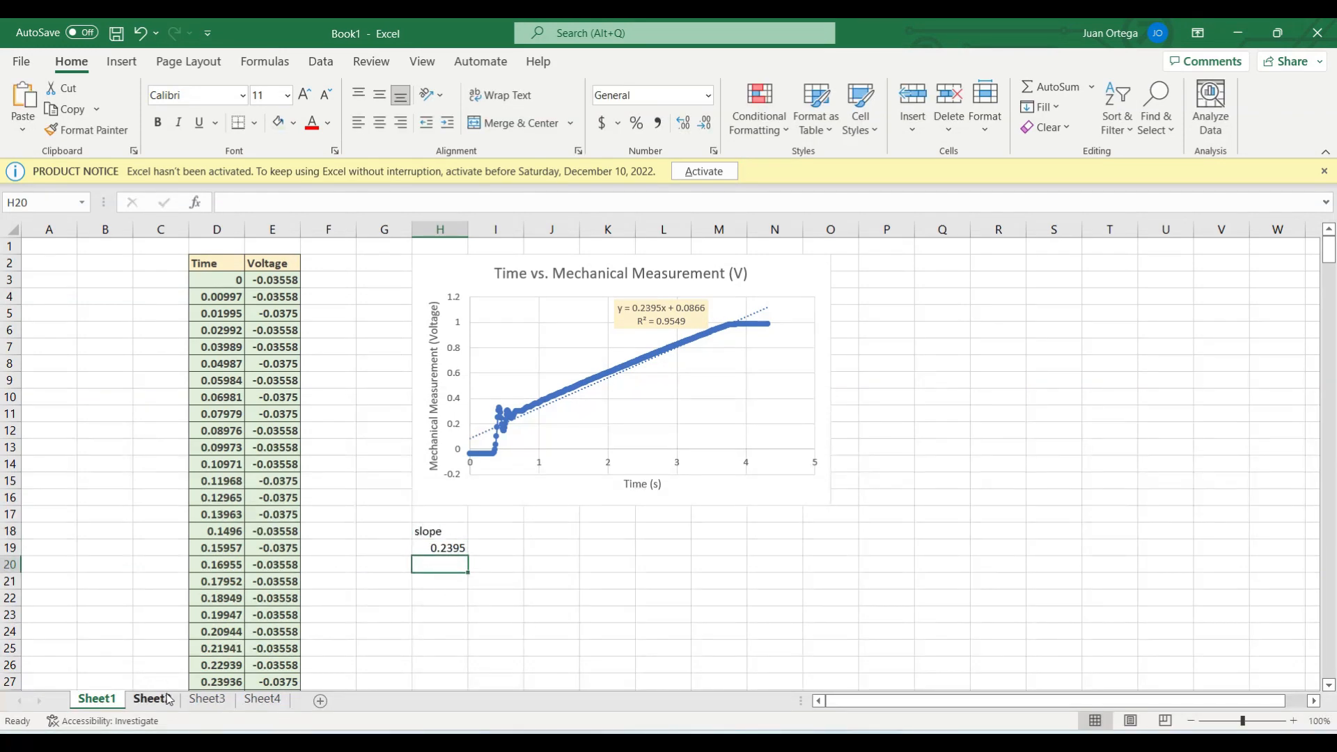
{"action": "left_click", "coordinate": [96, 699]}
{"action": "type", "text": "0.2002"}
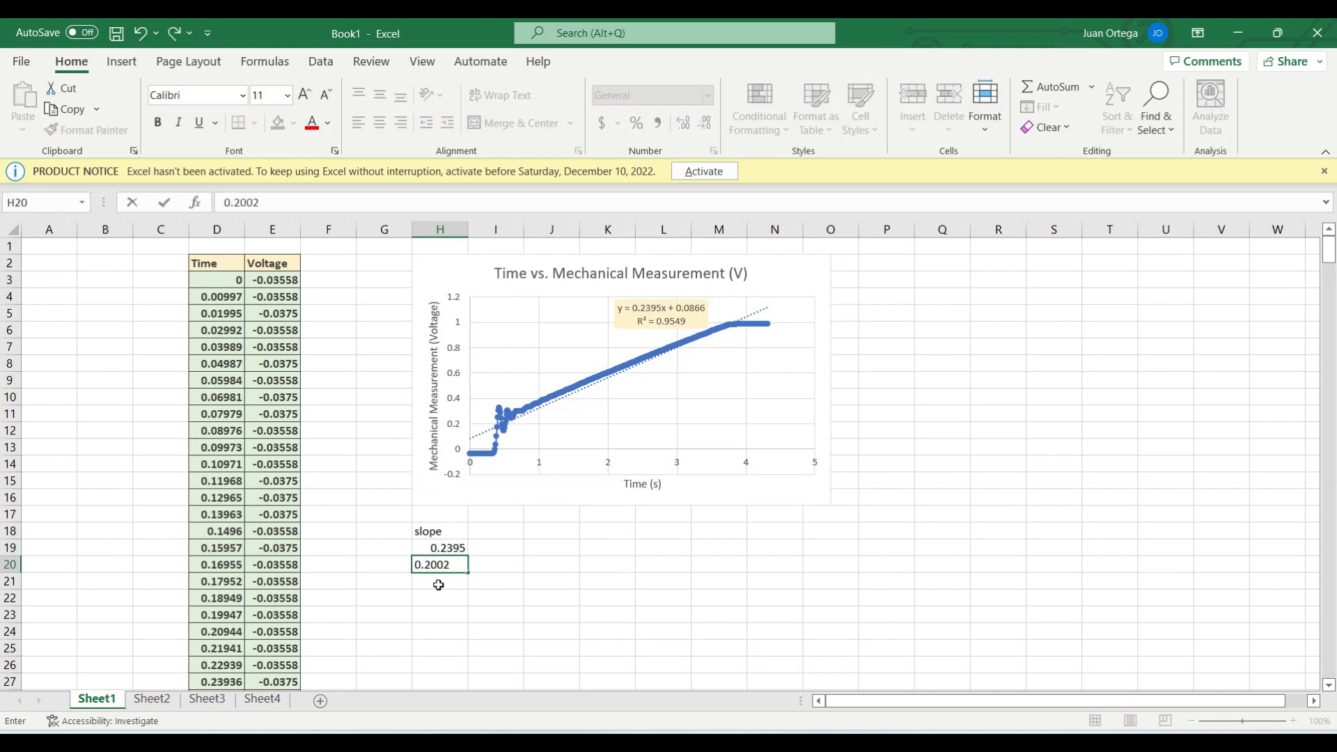
{"action": "left_click", "coordinate": [438, 585]}
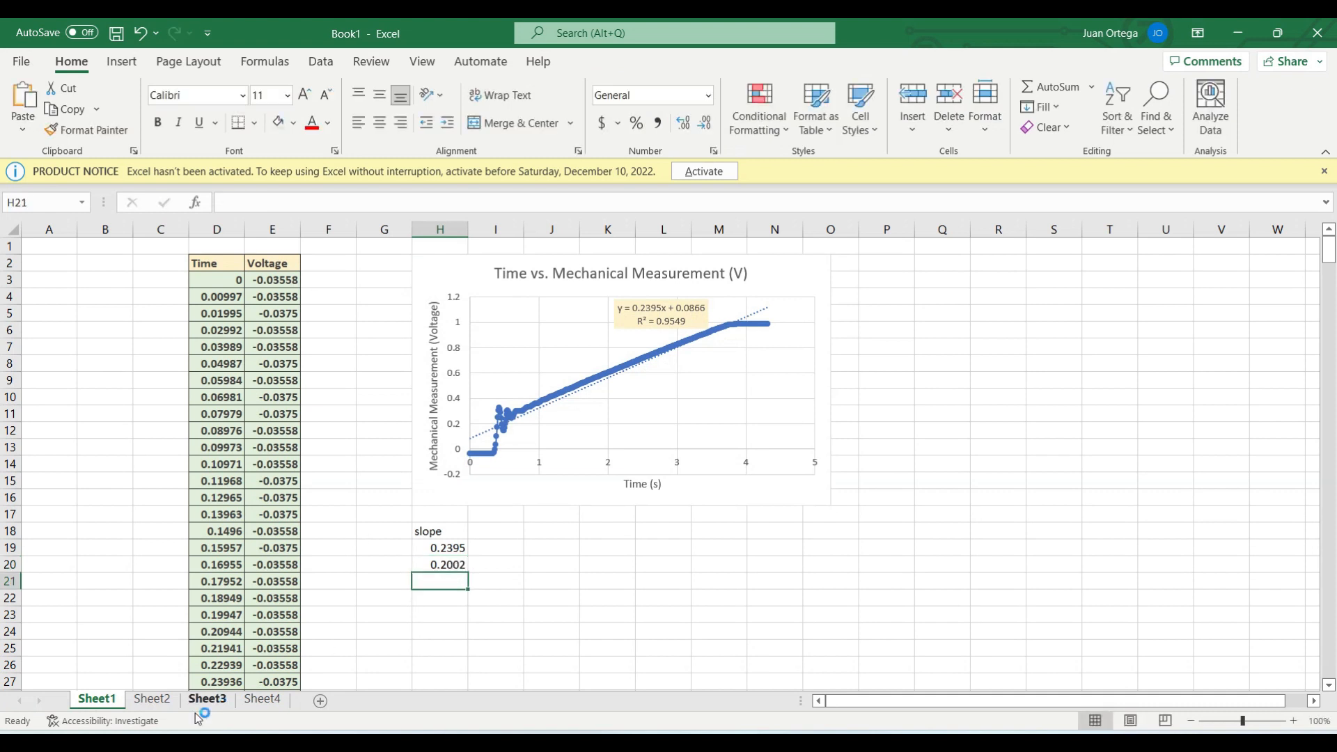
Read the trendline slope from the Sheet3 chart and enter 0.2136 in cell H21 of Sheet1.
{"action": "left_click", "coordinate": [207, 699]}
{"action": "left_click", "coordinate": [691, 320]}
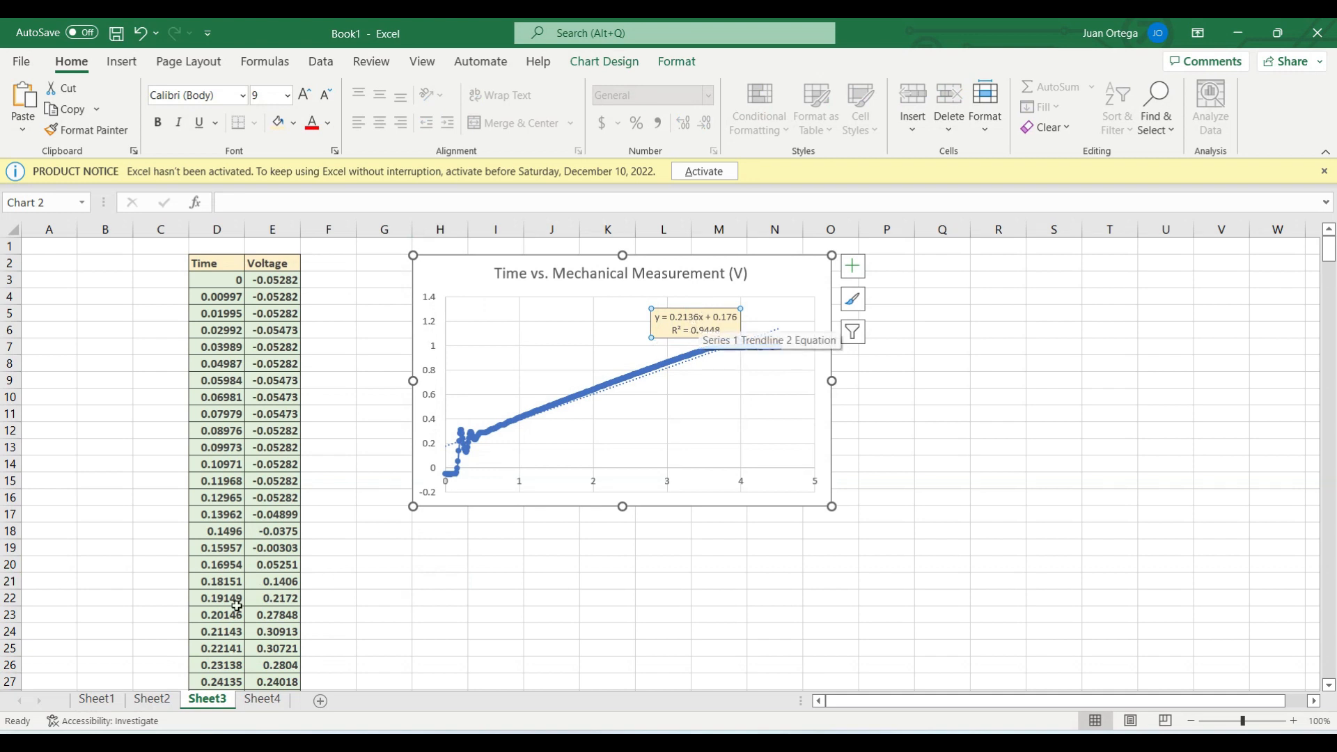
{"action": "left_click", "coordinate": [96, 699]}
{"action": "type", "text": "0.2136"}
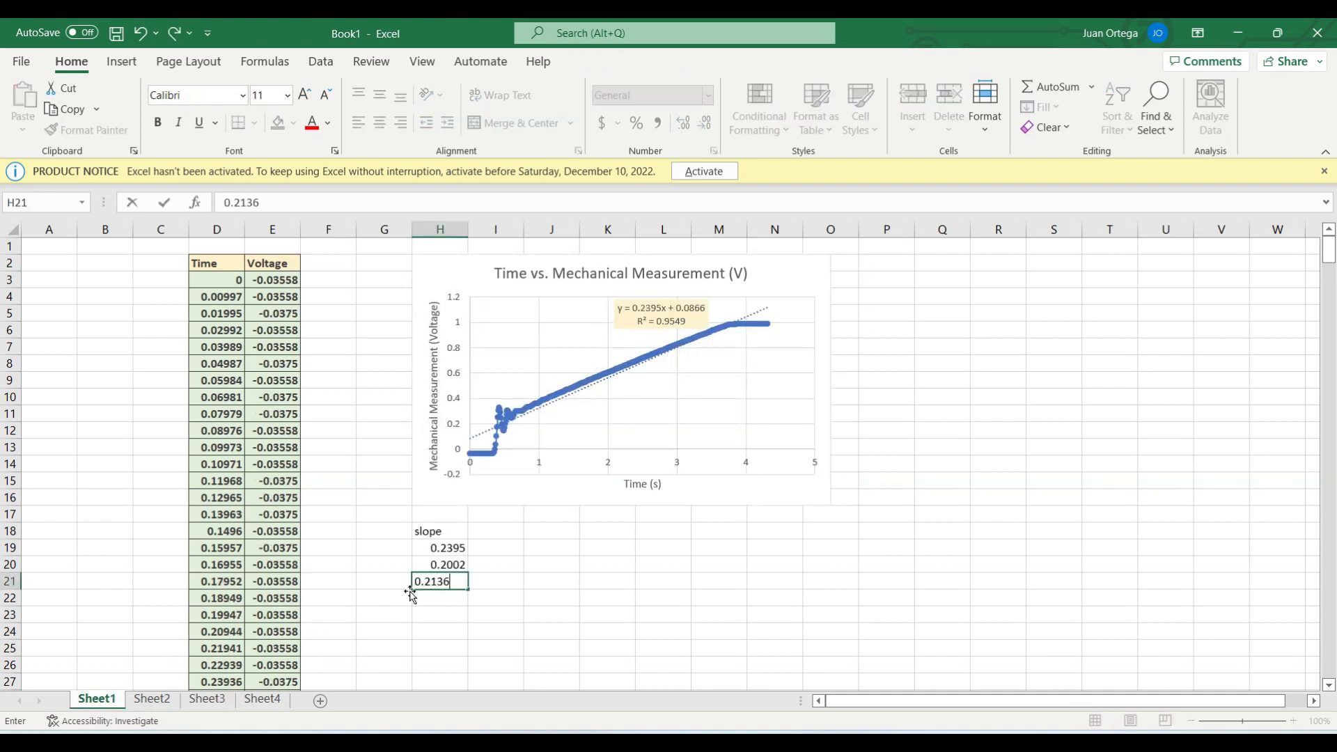
{"action": "left_click", "coordinate": [442, 594]}
Read the trendline slope from the Sheet4 chart and enter 0.2037 in cell H22 of Sheet1.
{"action": "left_click", "coordinate": [262, 699]}
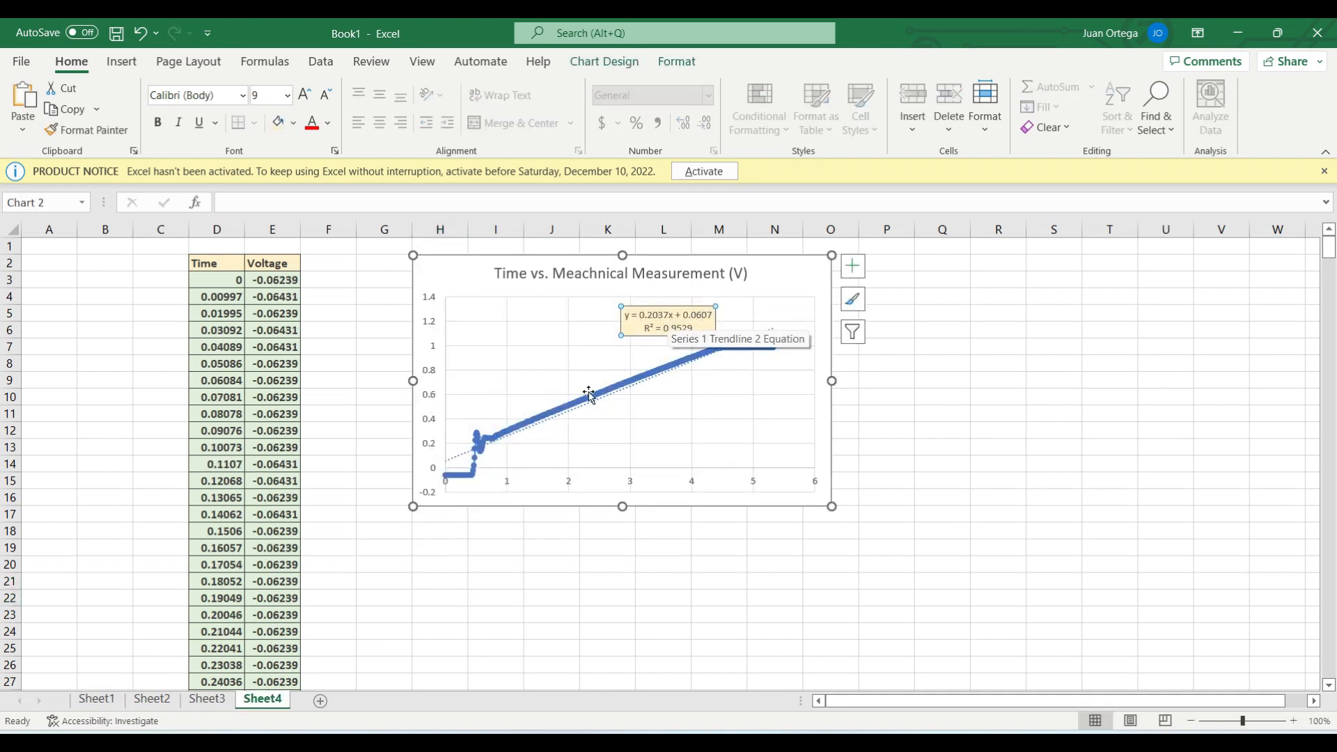
{"action": "left_click", "coordinate": [96, 699]}
{"action": "type", "text": "0.2037"}
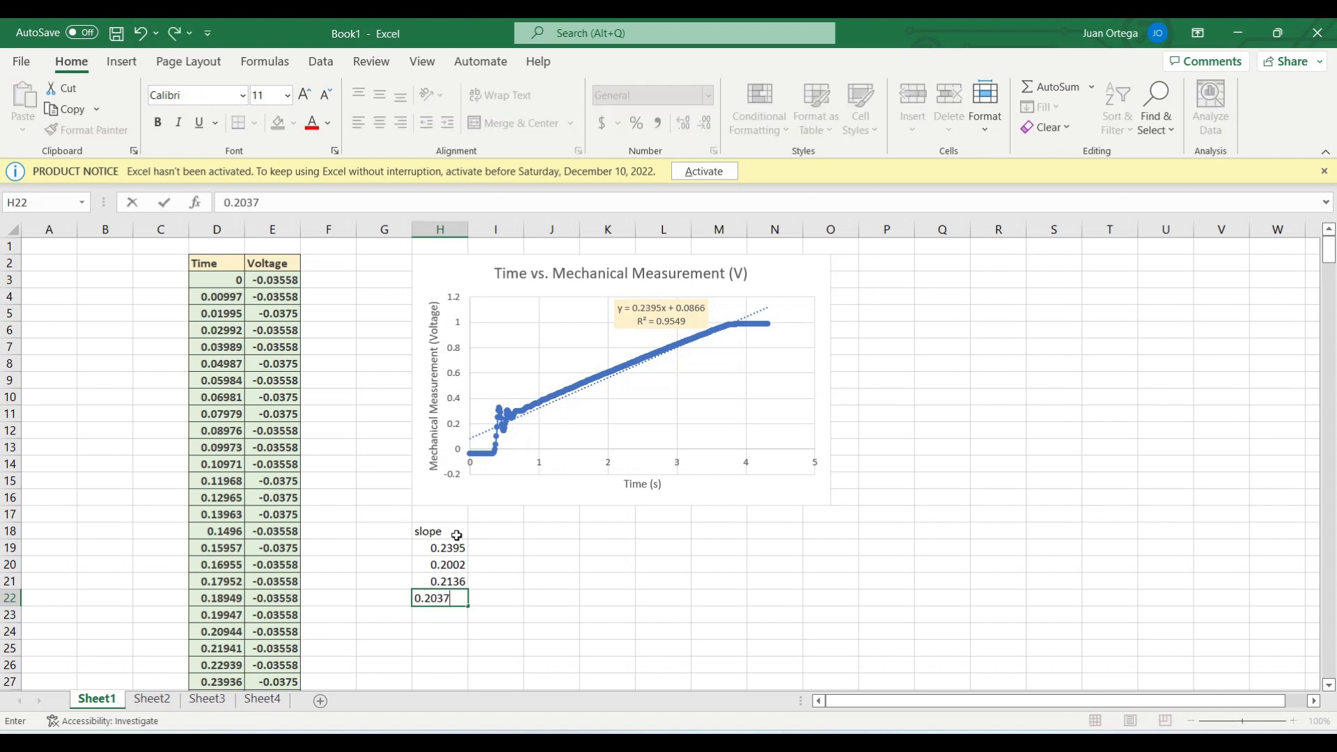
Label the slope rows "trial 1", "trial 2", "trial 3" and "trial 4" in cells G19 to G22.
{"action": "left_click", "coordinate": [390, 547]}
{"action": "type", "text": "trial 1"}
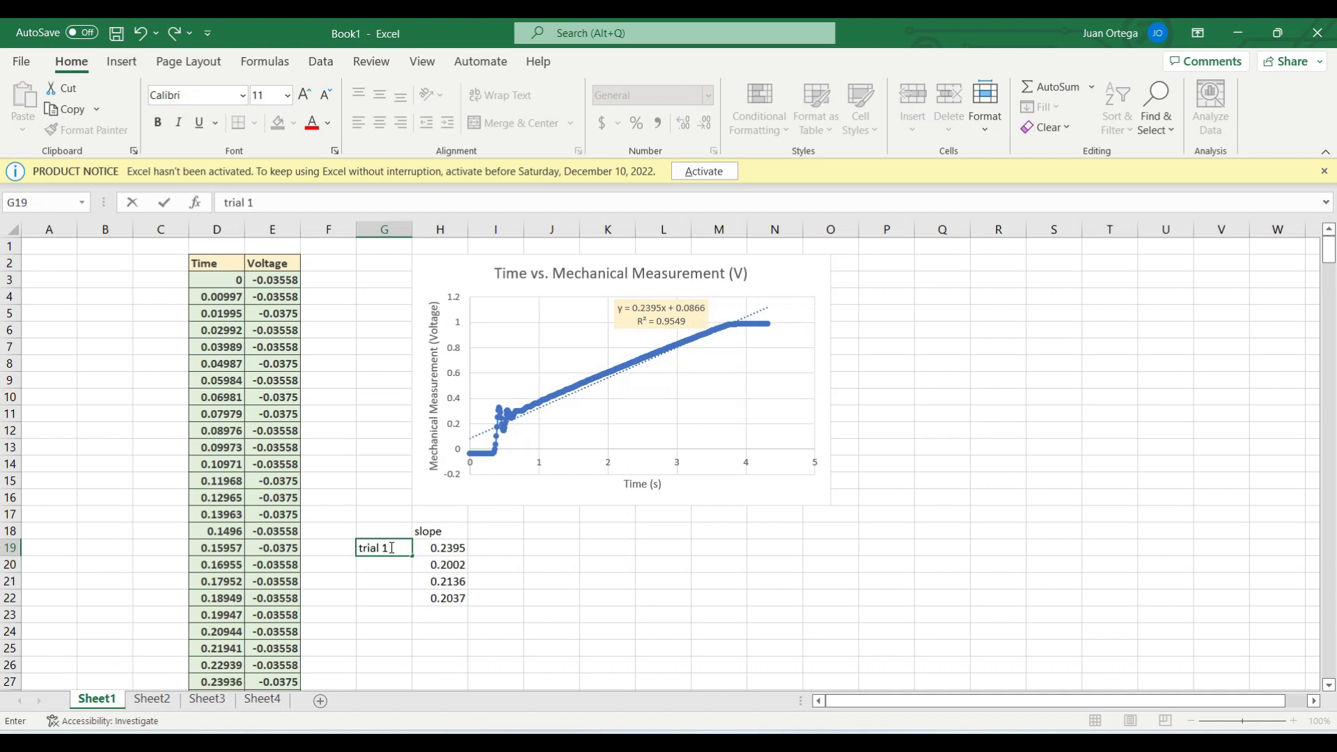
{"action": "key", "text": "Return"}
{"action": "type", "text": "trial 2"}
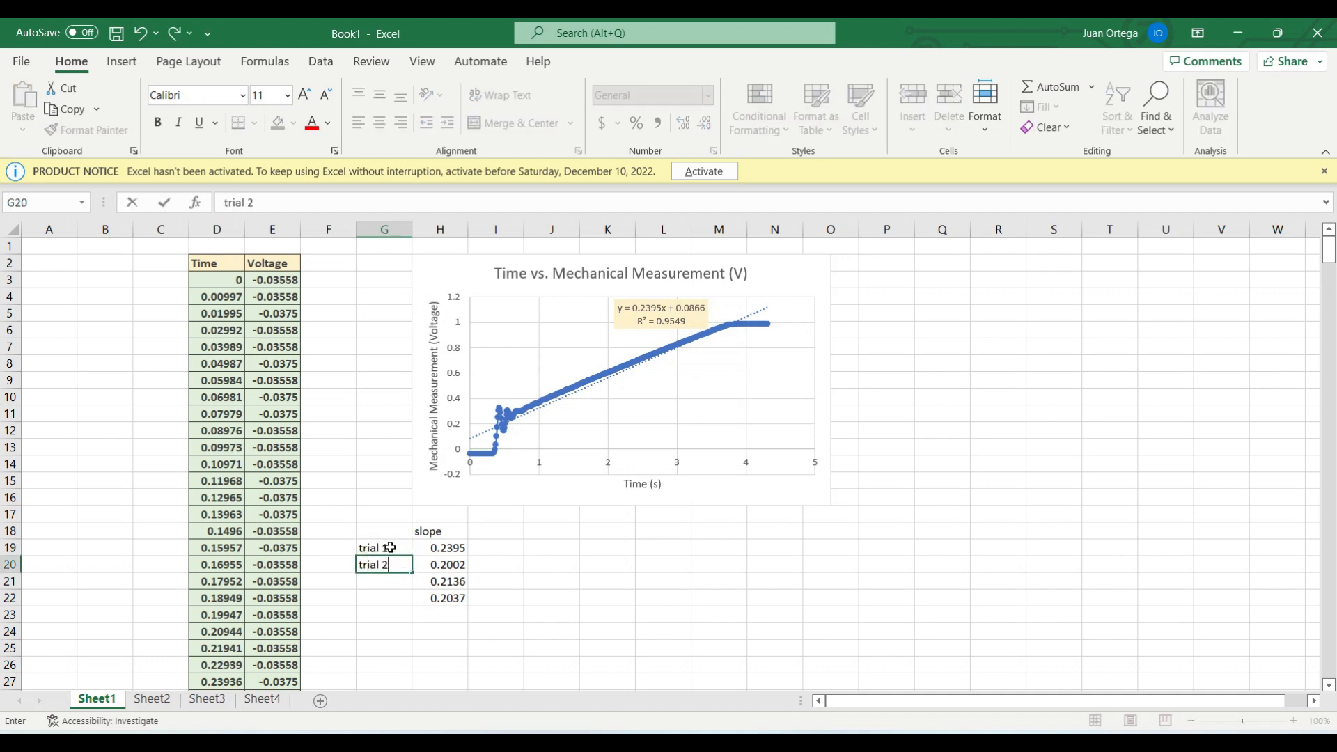
{"action": "key", "text": "Return"}
{"action": "type", "text": "trial 3"}
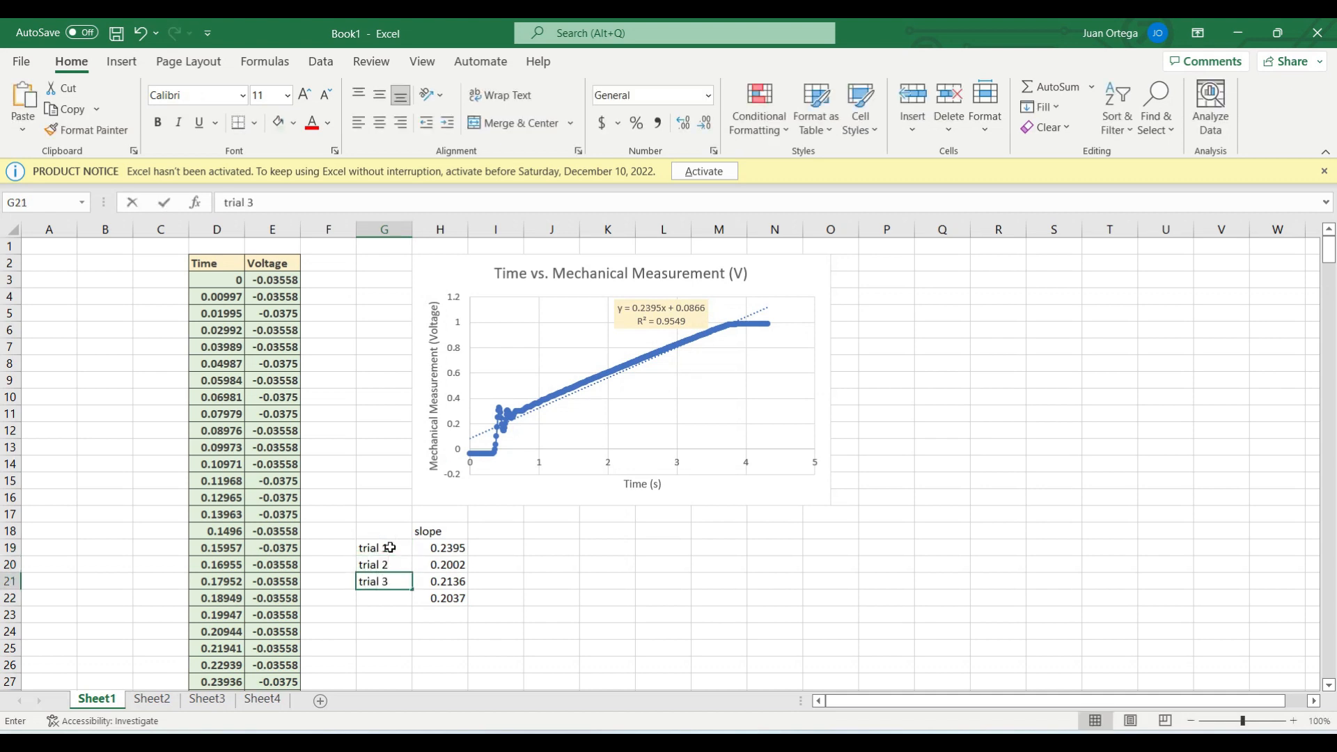
{"action": "key", "text": "Return"}
{"action": "type", "text": "trial 4"}
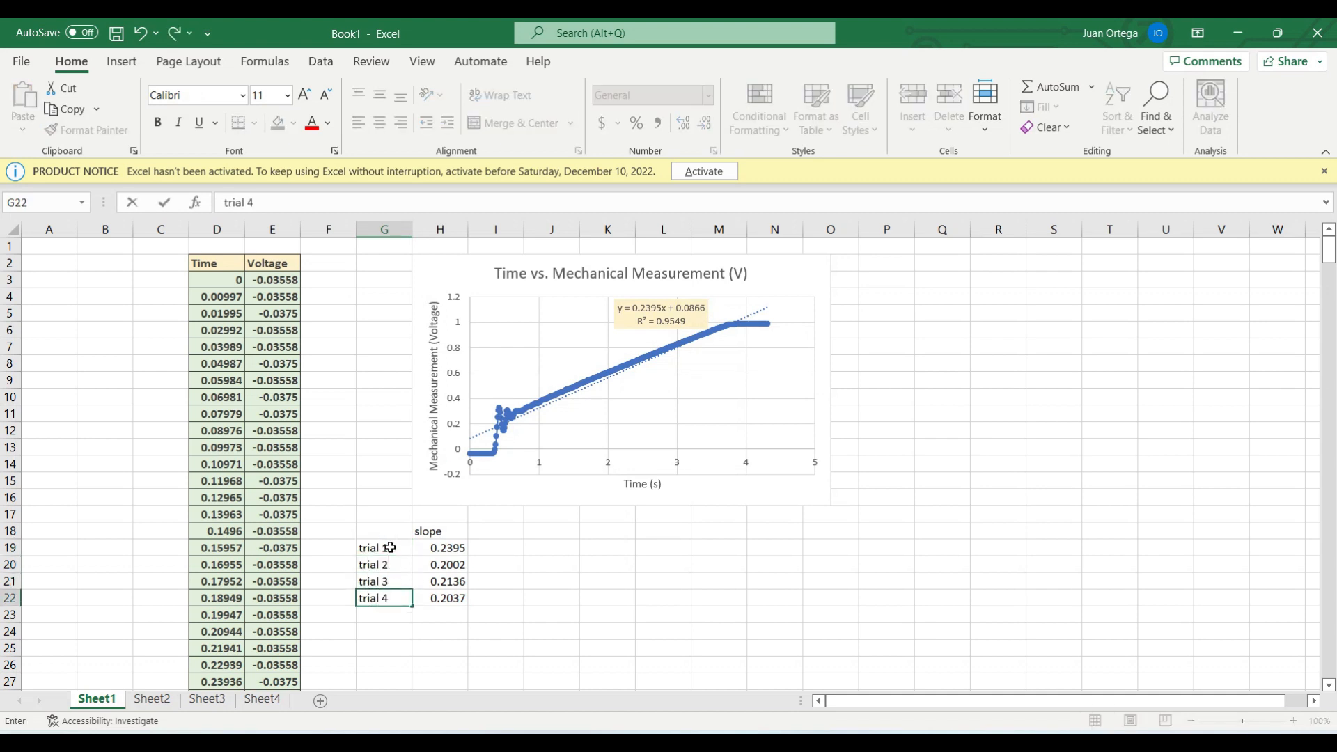
{"action": "left_click", "coordinate": [537, 549]}
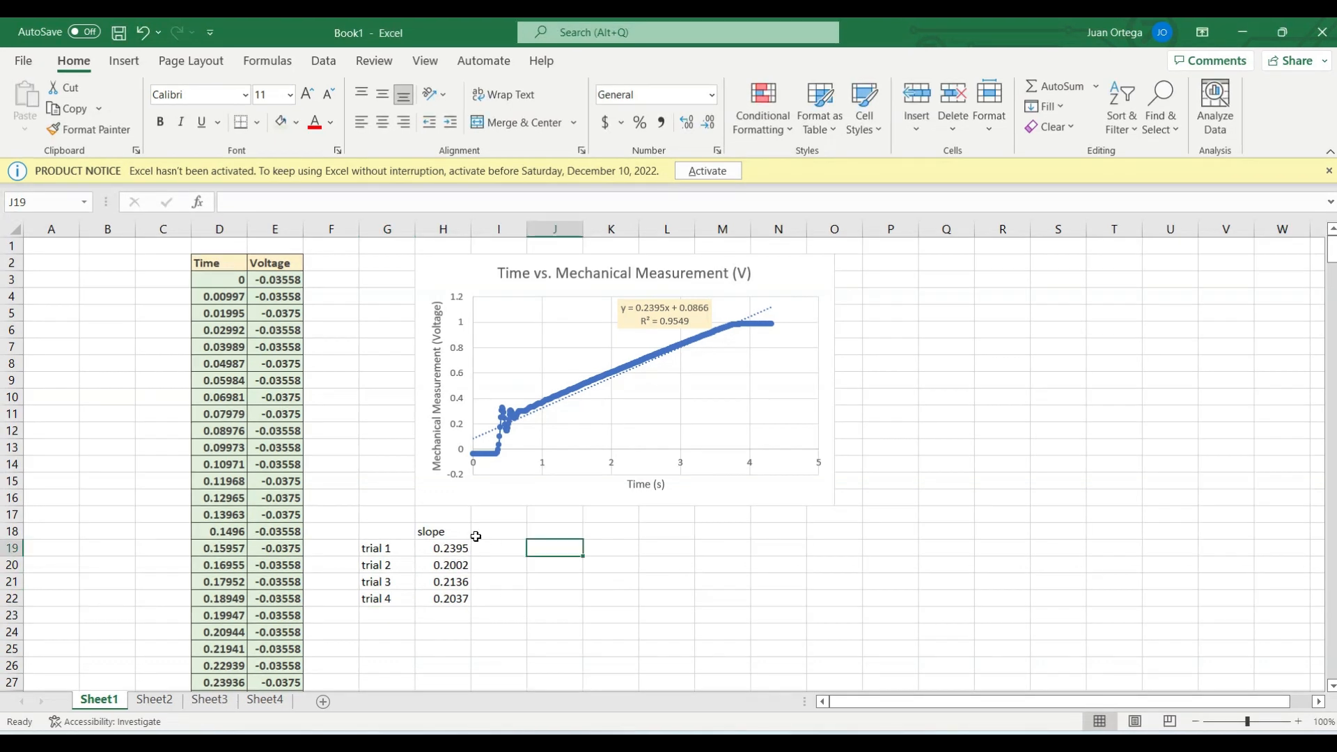
Check in the Excel add-ins manager that the Analysis ToolPak is enabled and confirm the selection.
{"action": "left_click_drag", "start_coordinate": [452, 550], "coordinate": [450, 599]}
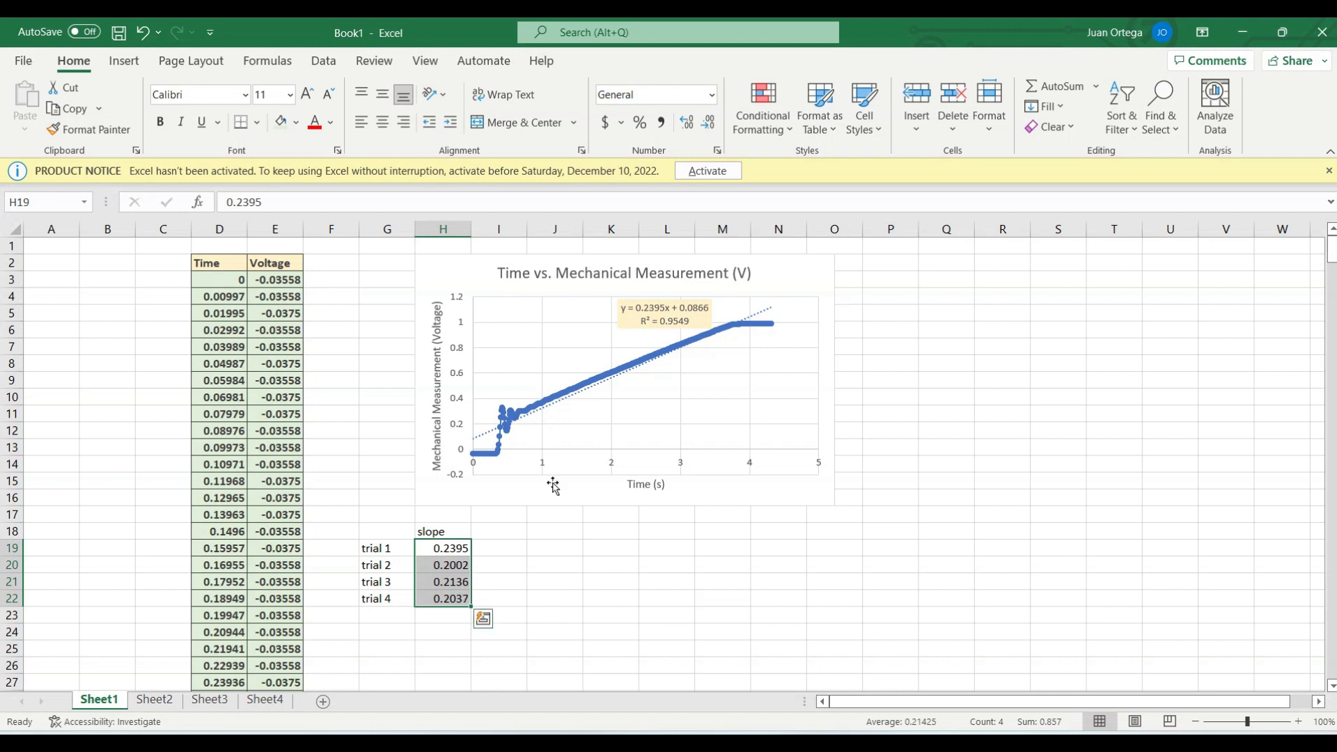
{"action": "left_click", "coordinate": [494, 532]}
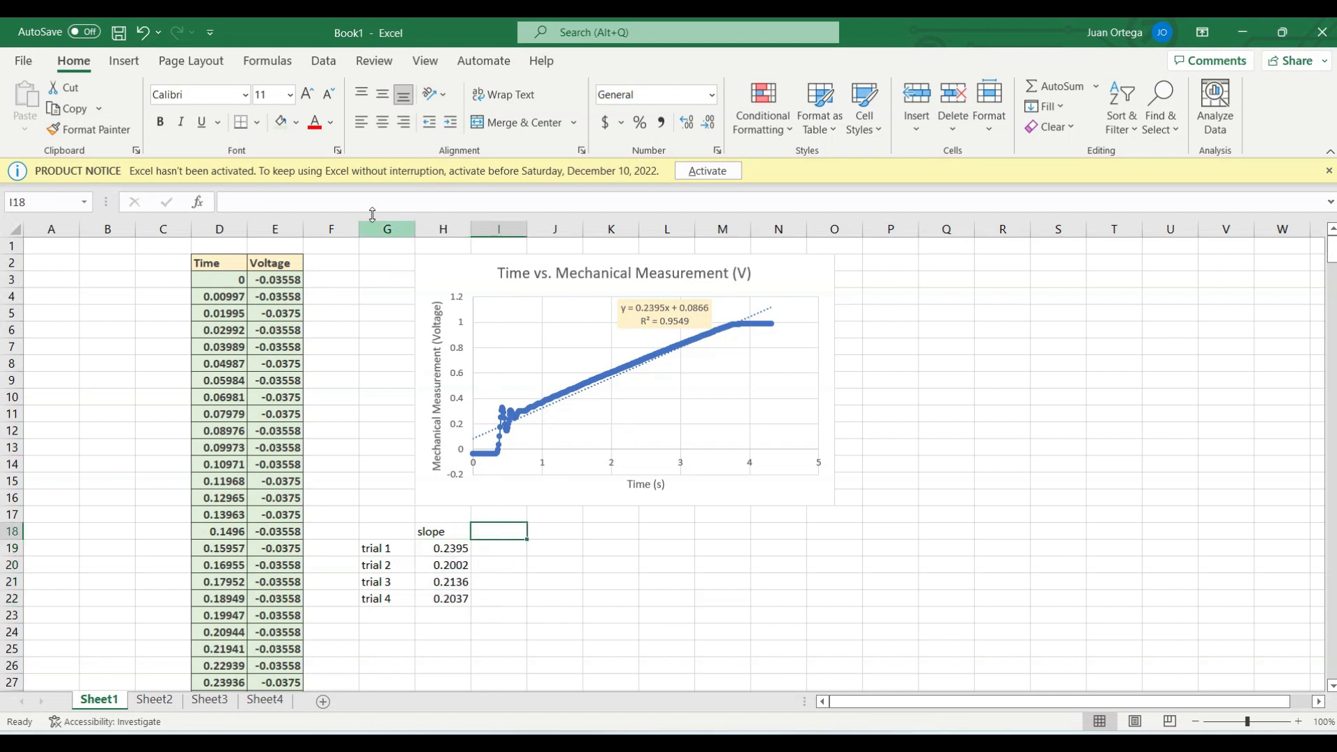
{"action": "left_click", "coordinate": [340, 61]}
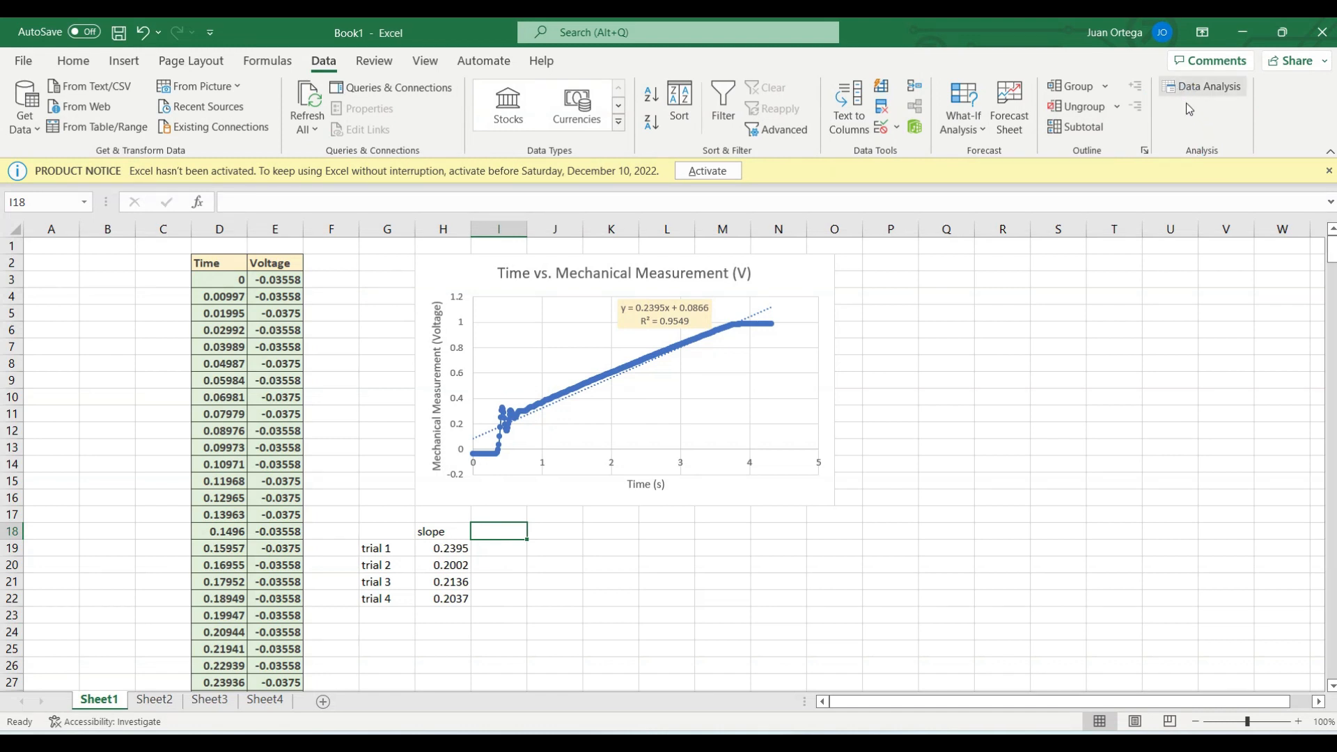
{"action": "left_click", "coordinate": [24, 61]}
{"action": "left_click", "coordinate": [71, 695]}
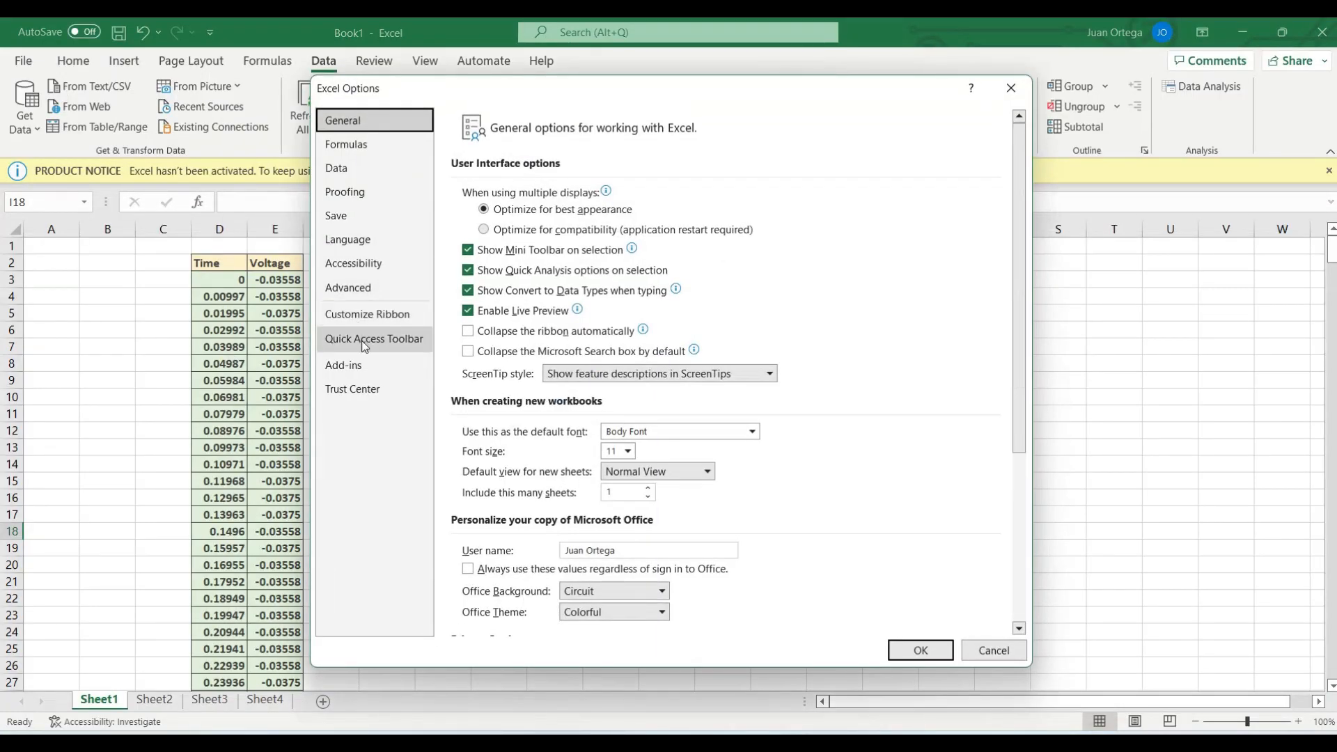
{"action": "left_click", "coordinate": [362, 365]}
{"action": "left_click", "coordinate": [598, 615]}
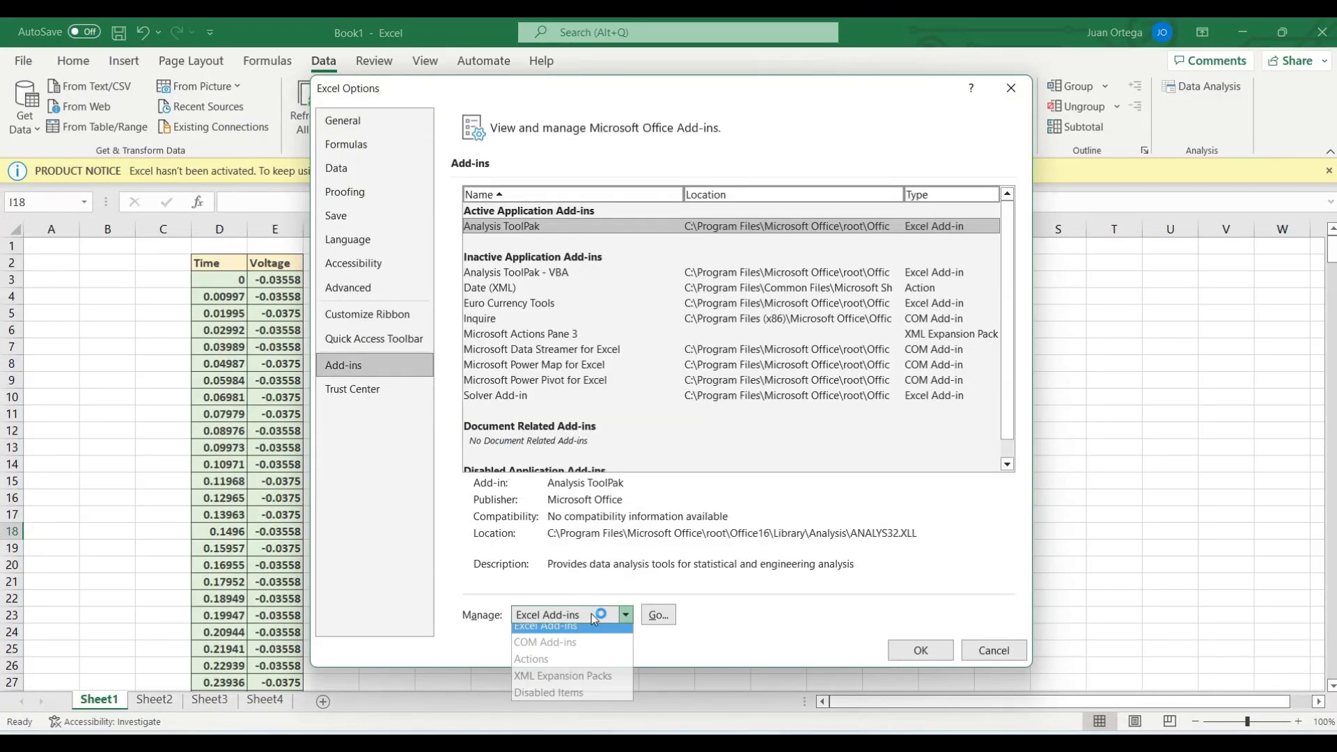
{"action": "left_click", "coordinate": [597, 616]}
{"action": "left_click", "coordinate": [651, 616]}
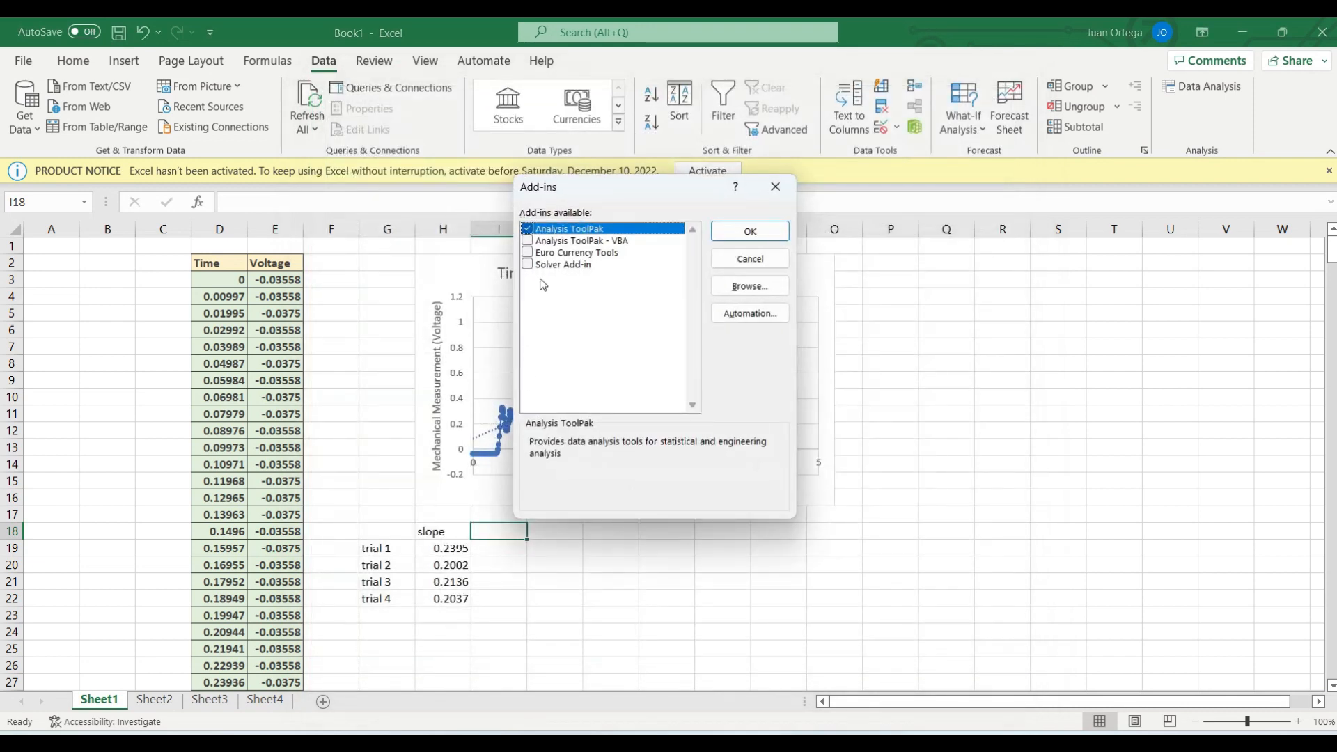
{"action": "left_click", "coordinate": [528, 231]}
{"action": "left_click", "coordinate": [722, 229]}
Start a Descriptive Statistics analysis of the slopes with input range $H$19:$H$22 and output range $K$19:$K$22.
{"action": "left_click_drag", "start_coordinate": [449, 548], "coordinate": [481, 574]}
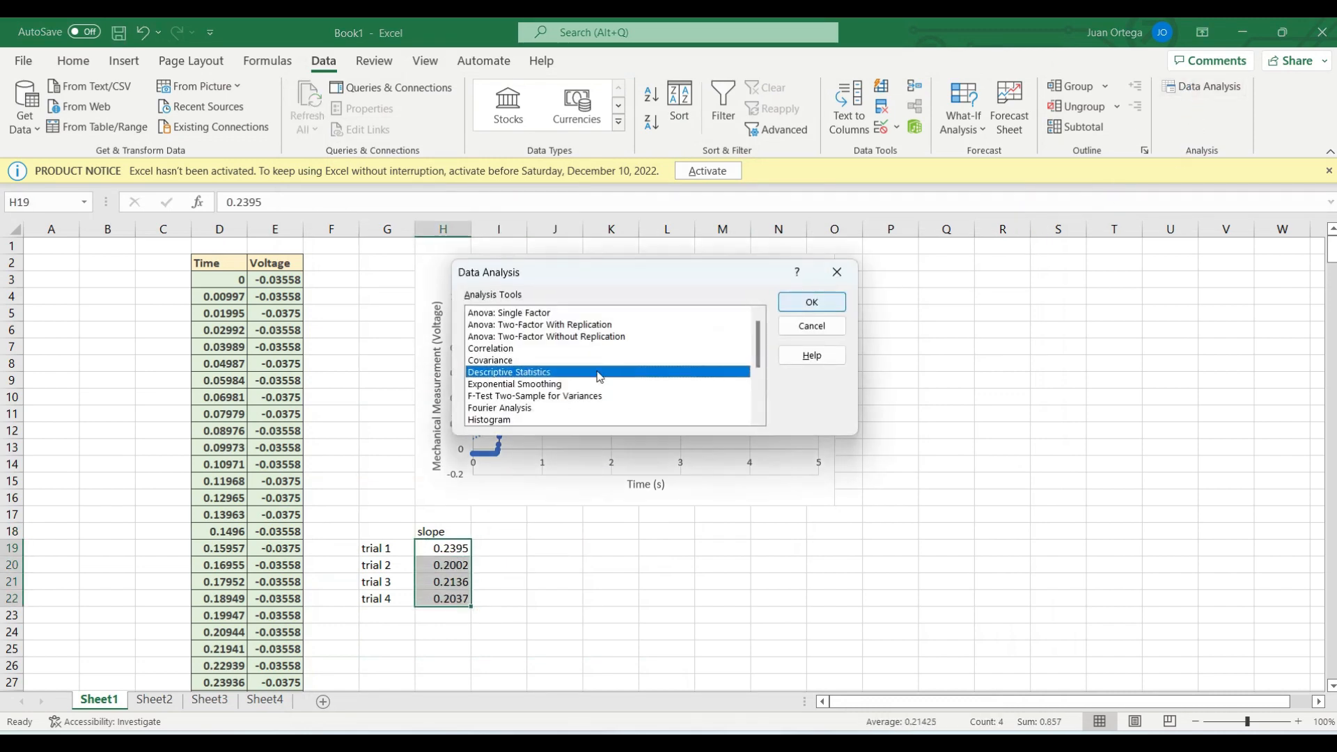
{"action": "left_click", "coordinate": [812, 302]}
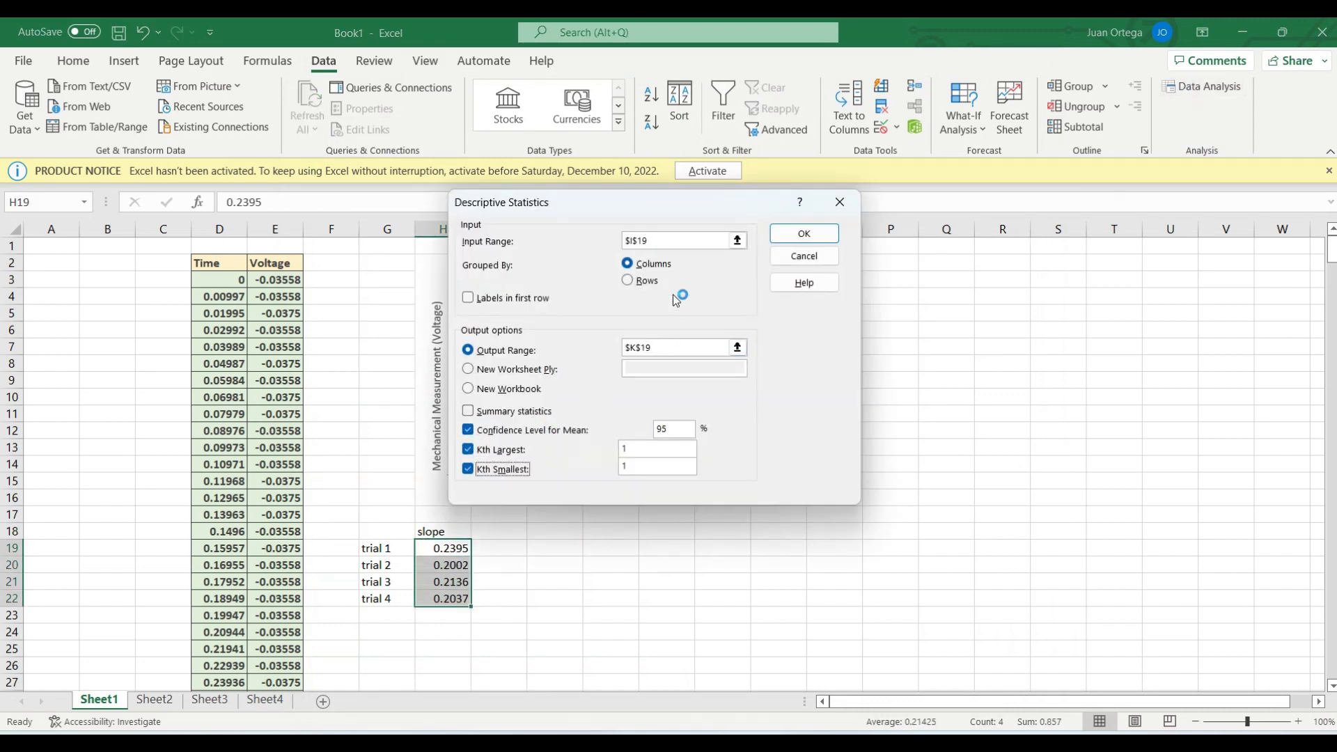
{"action": "left_click", "coordinate": [737, 240]}
{"action": "left_click_drag", "start_coordinate": [457, 549], "coordinate": [456, 595]}
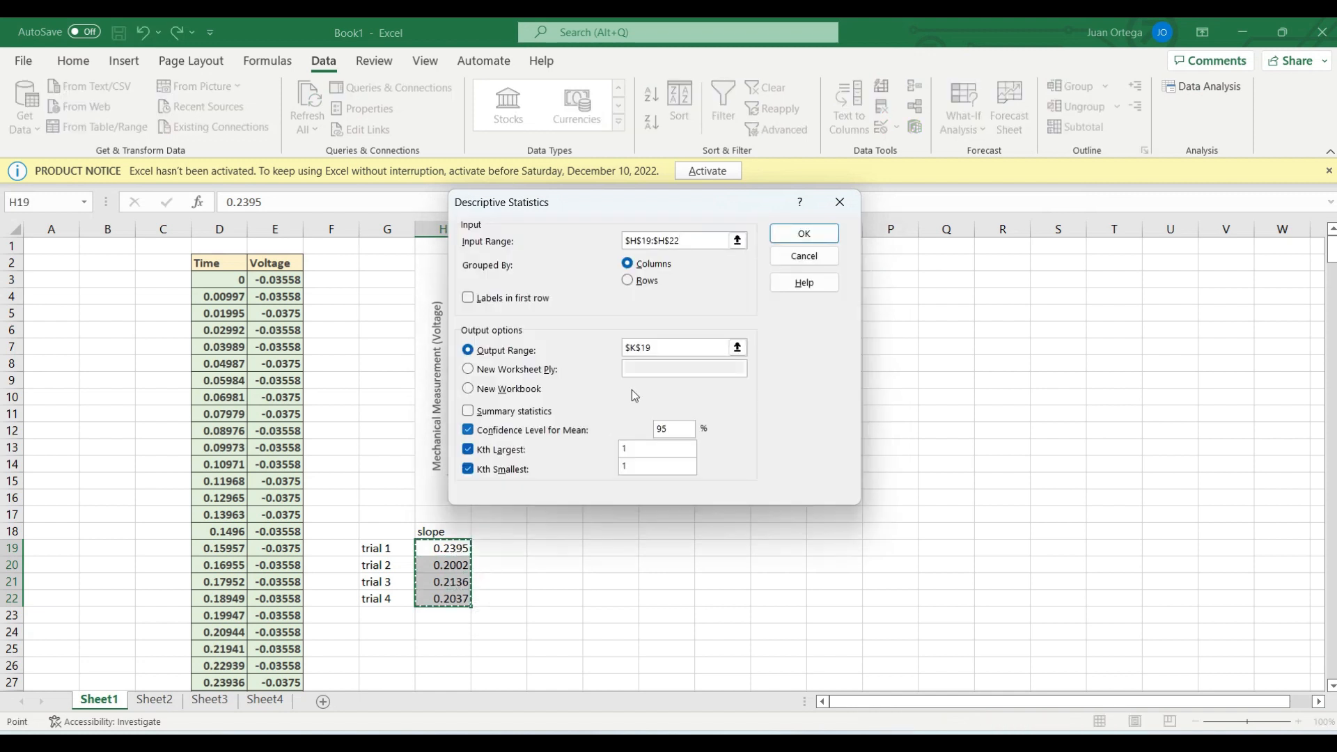
{"action": "left_click", "coordinate": [737, 348]}
{"action": "left_click", "coordinate": [616, 549]}
{"action": "left_click_drag", "start_coordinate": [617, 550], "coordinate": [627, 591]}
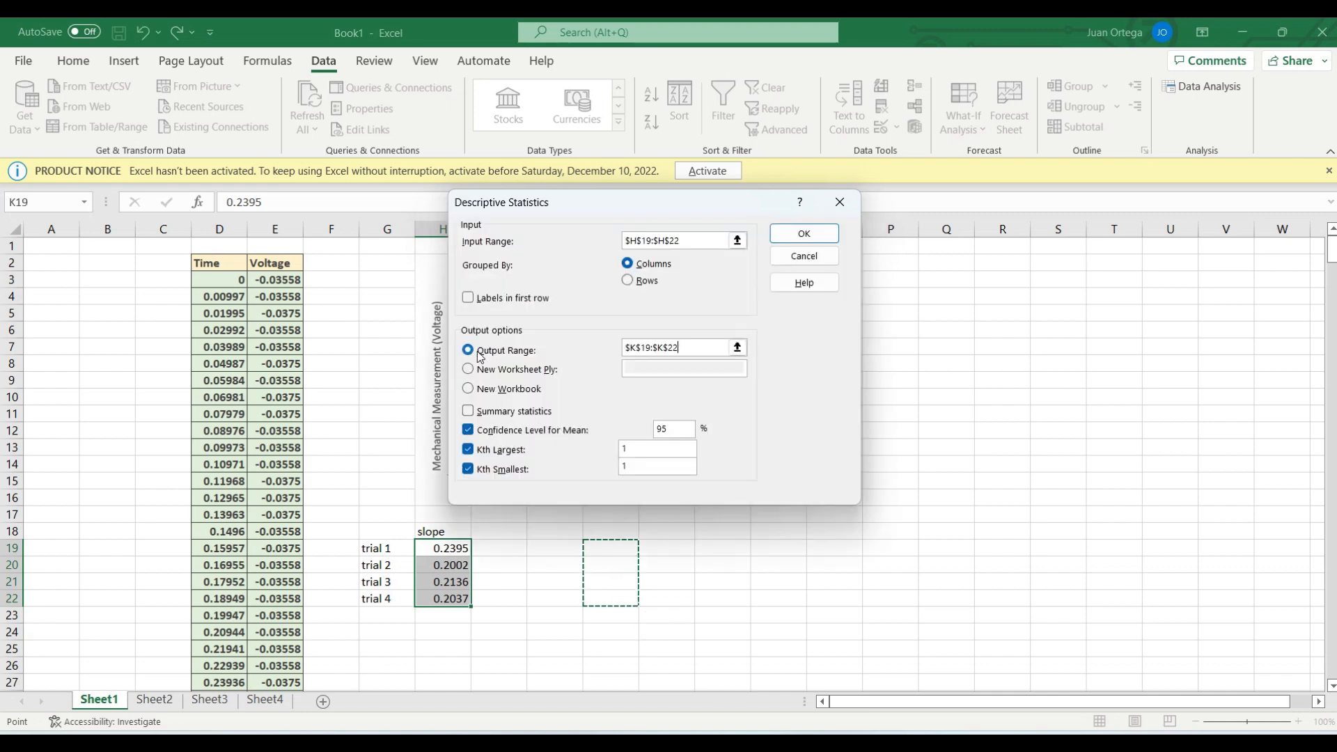
{"action": "left_click", "coordinate": [469, 450]}
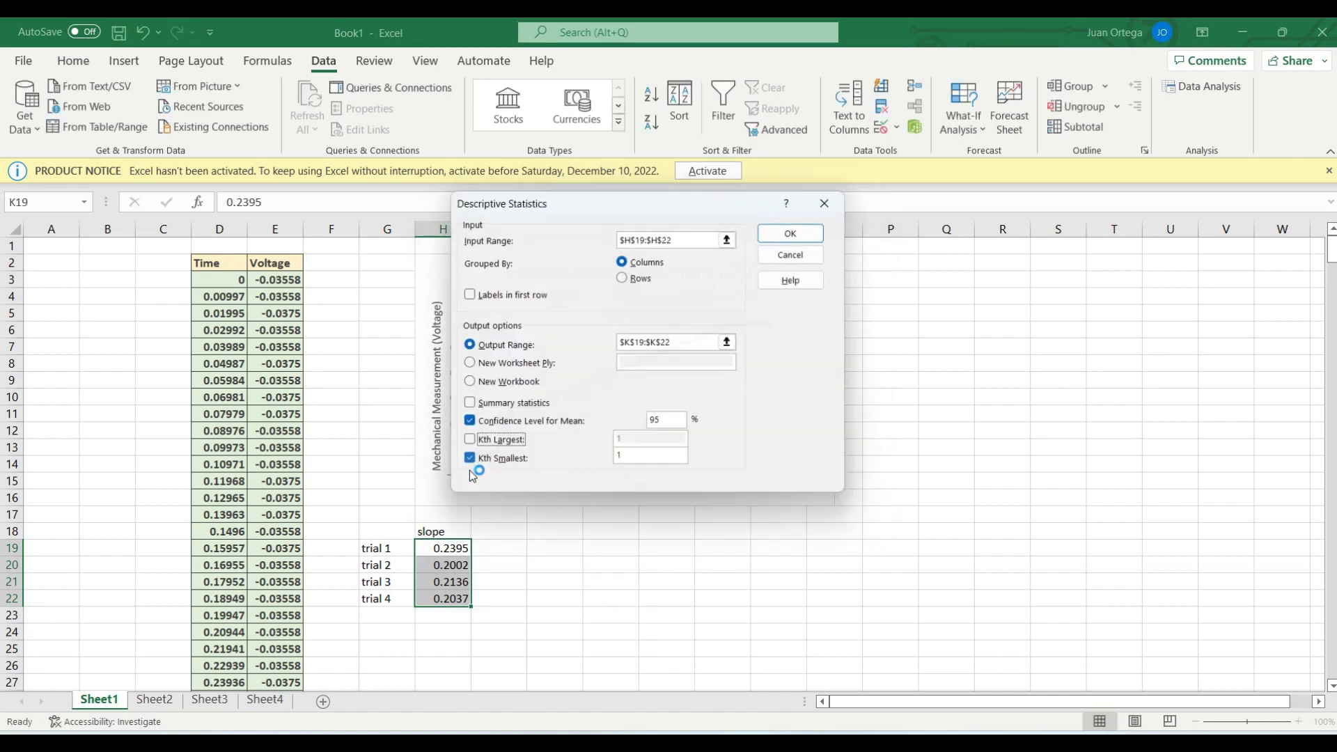
{"action": "left_click", "coordinate": [470, 468]}
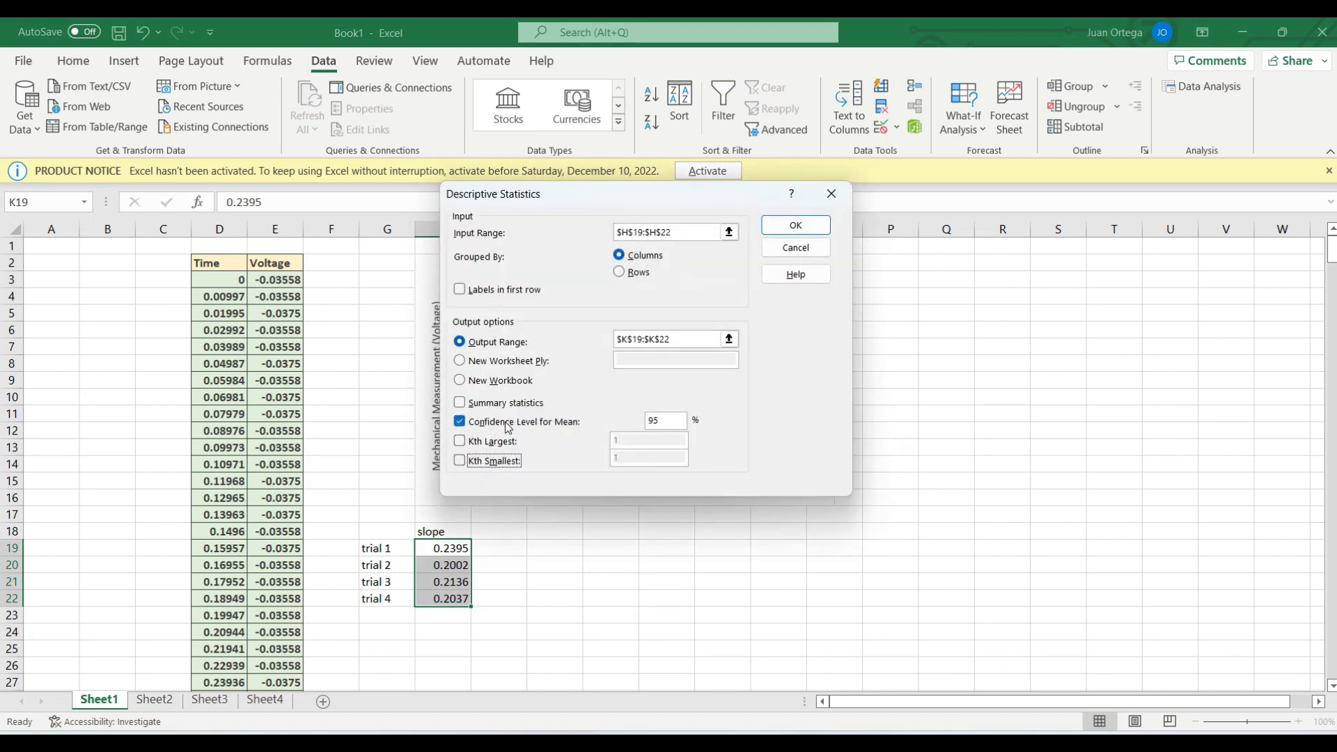
{"action": "left_click", "coordinate": [460, 441]}
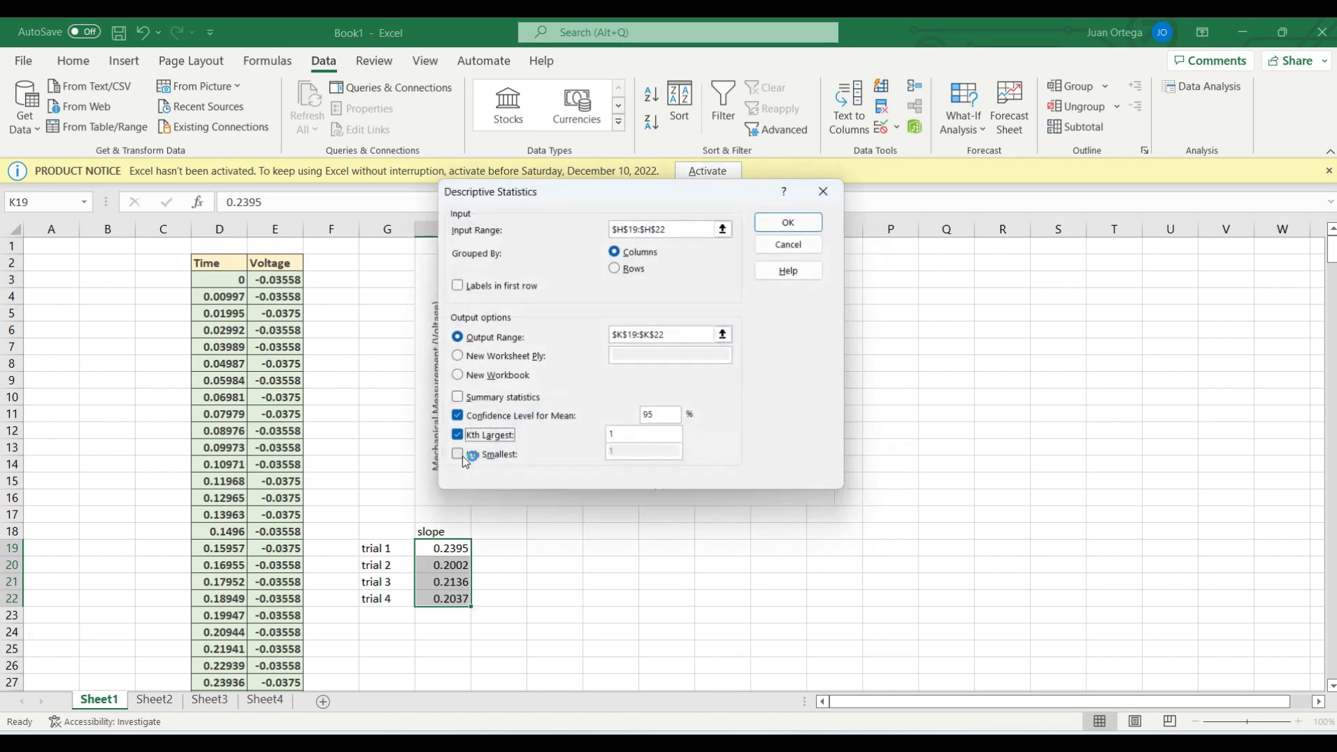
{"action": "left_click", "coordinate": [462, 460]}
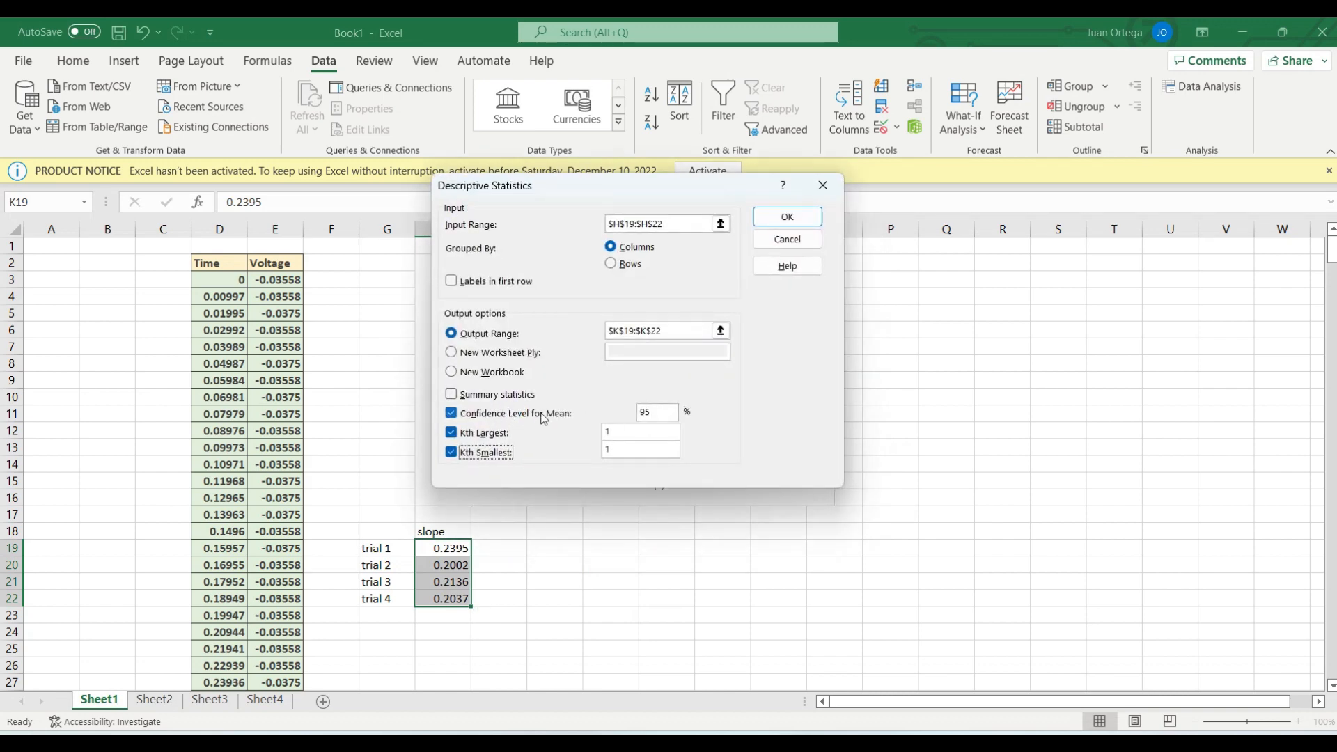
Generate the Descriptive Statistics report with summary statistics included and autofit columns K and L to it.
{"action": "left_click", "coordinate": [468, 395]}
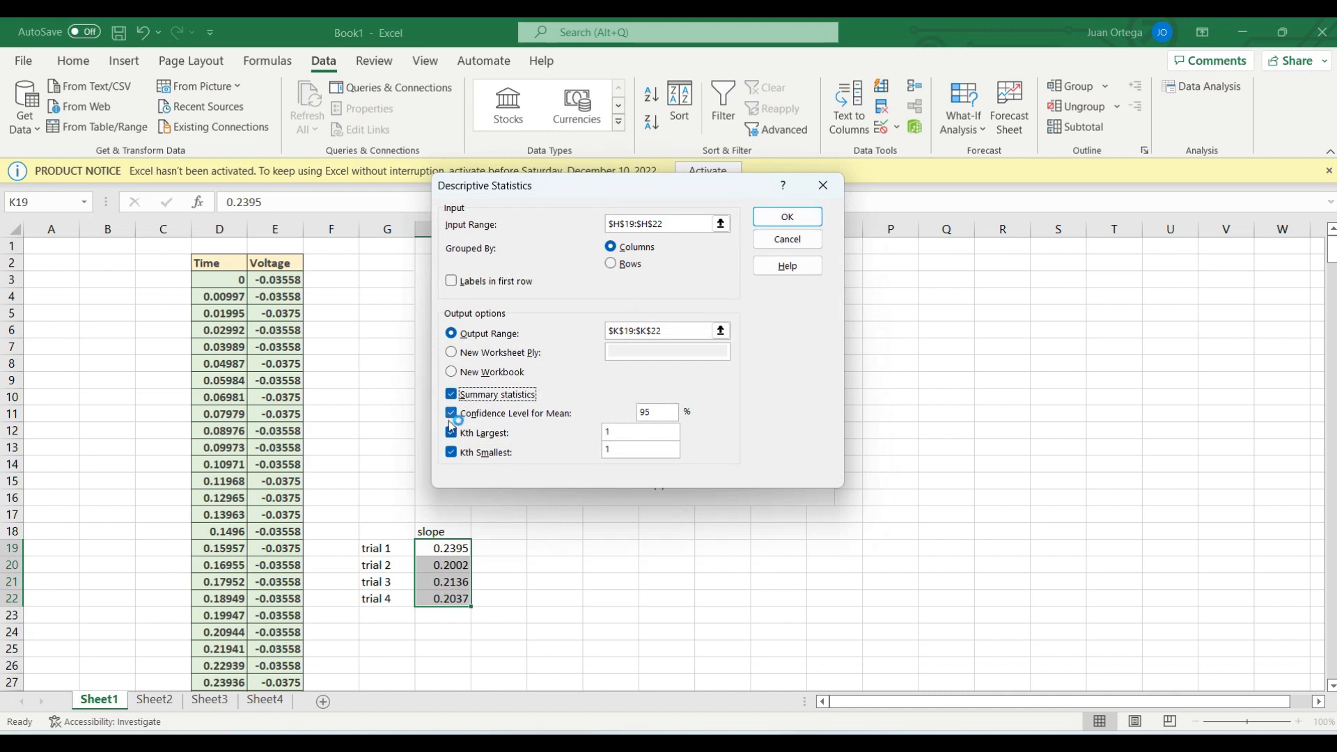
{"action": "left_click", "coordinate": [783, 217]}
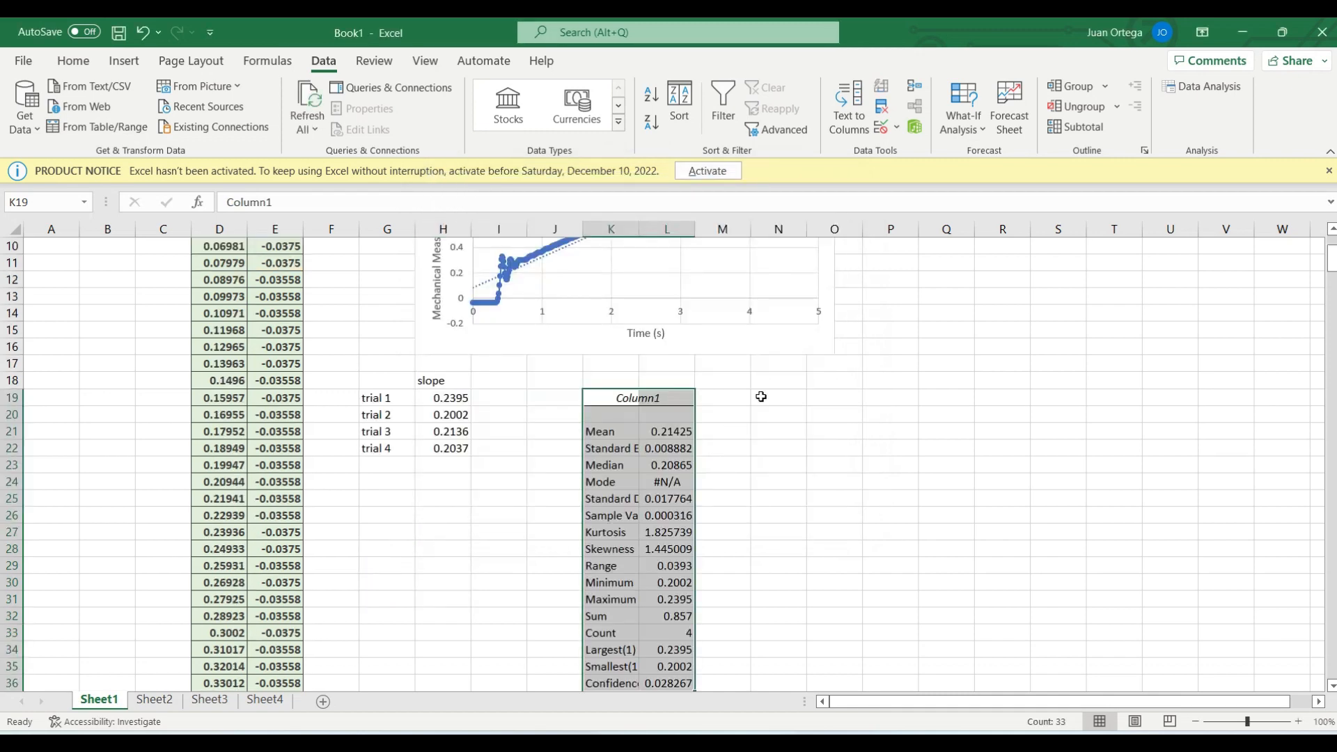
{"action": "left_click", "coordinate": [741, 412]}
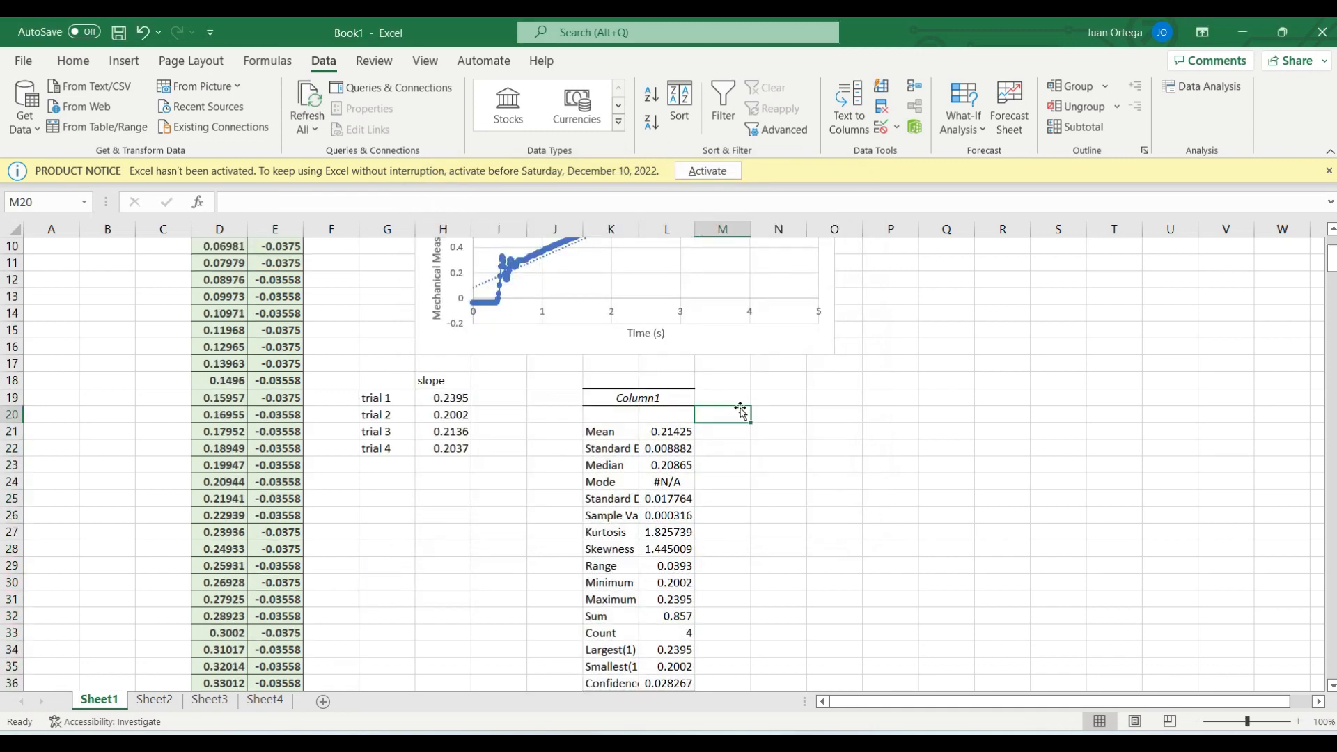
{"action": "double_click", "coordinate": [637, 224]}
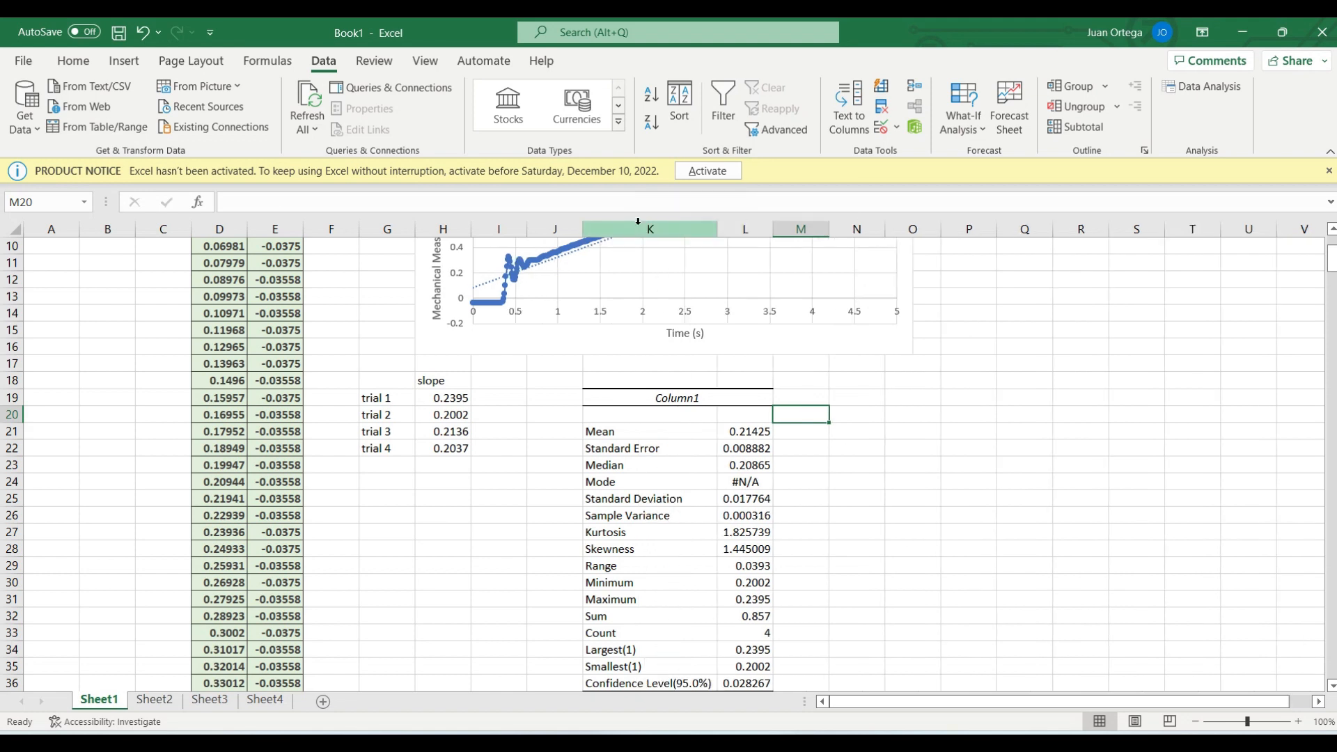
{"action": "double_click", "coordinate": [766, 224]}
Go through the values in the statistics table, from the mode down to the count.
{"action": "left_click", "coordinate": [766, 481]}
{"action": "scroll", "coordinate": [766, 479], "scroll_direction": "down", "scroll_amount": 1}
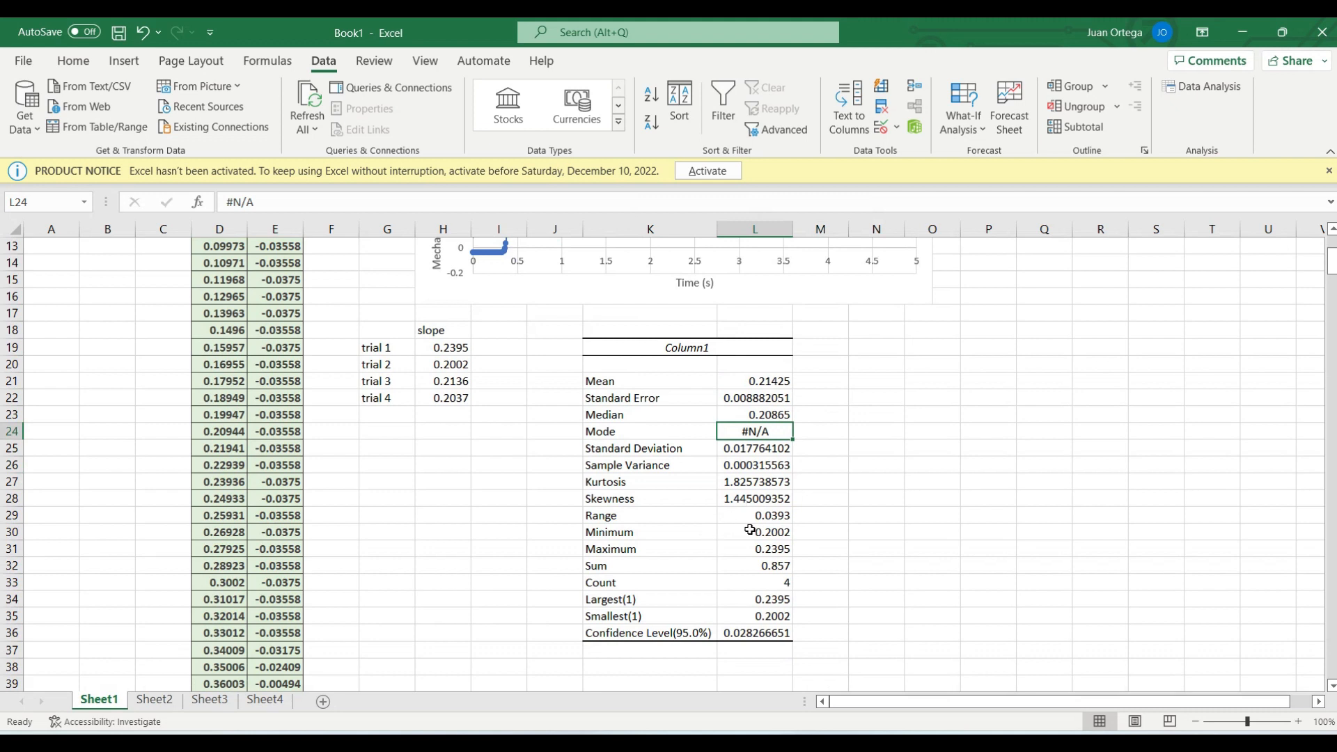
{"action": "key", "text": "Down"}
{"action": "key", "text": "Down"}
{"action": "key", "text": "Down"}
{"action": "key", "text": "Down"}
{"action": "key", "text": "Down"}
{"action": "key", "text": "Down"}
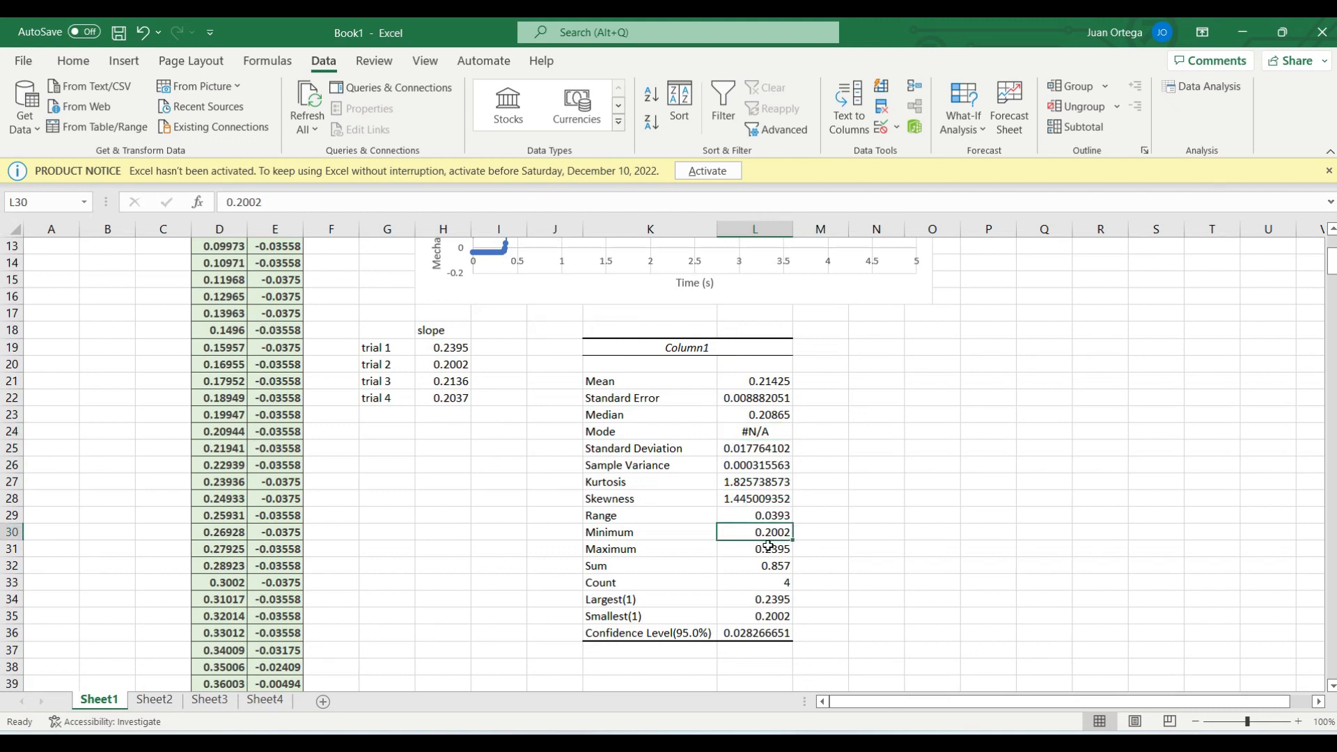
{"action": "left_click", "coordinate": [768, 547]}
{"action": "left_click", "coordinate": [764, 567]}
{"action": "left_click", "coordinate": [783, 589]}
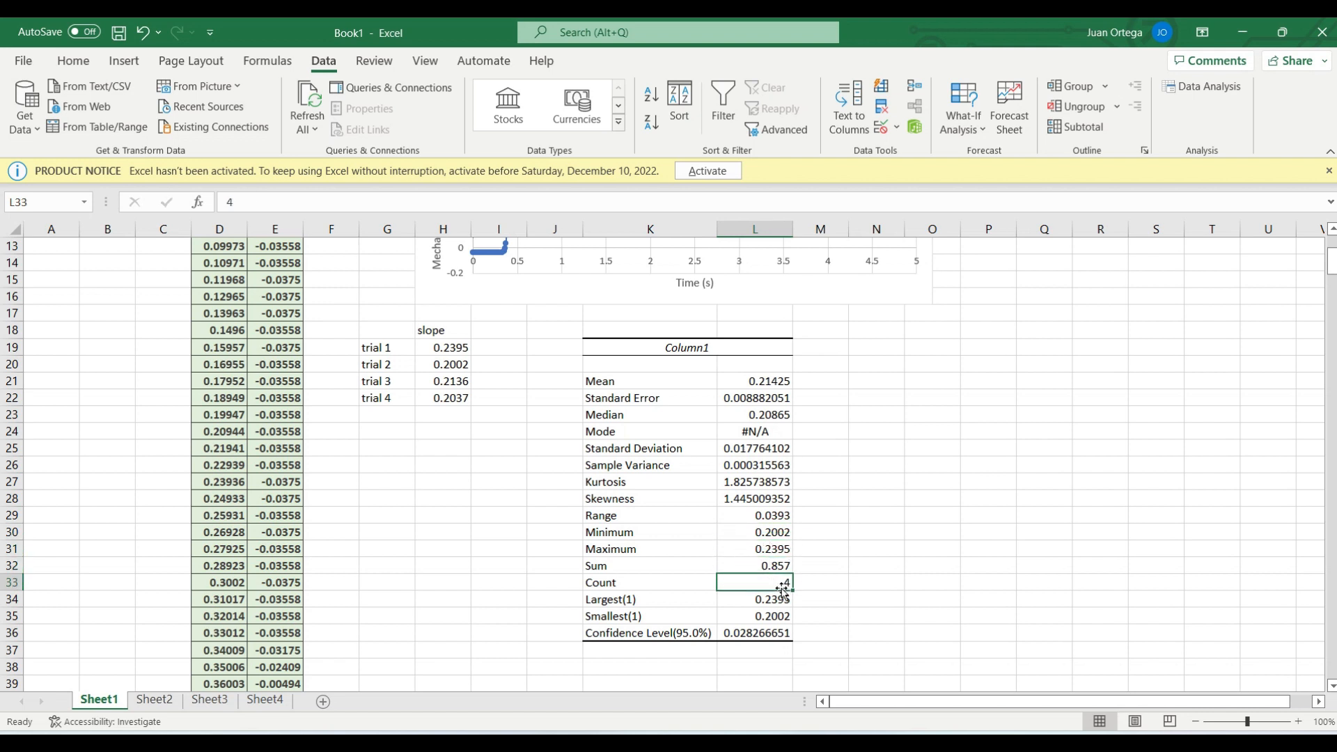
Highlight the 95% confidence level value in cell L36 with a light green fill.
{"action": "left_click", "coordinate": [759, 630]}
{"action": "key", "text": "alt+h"}
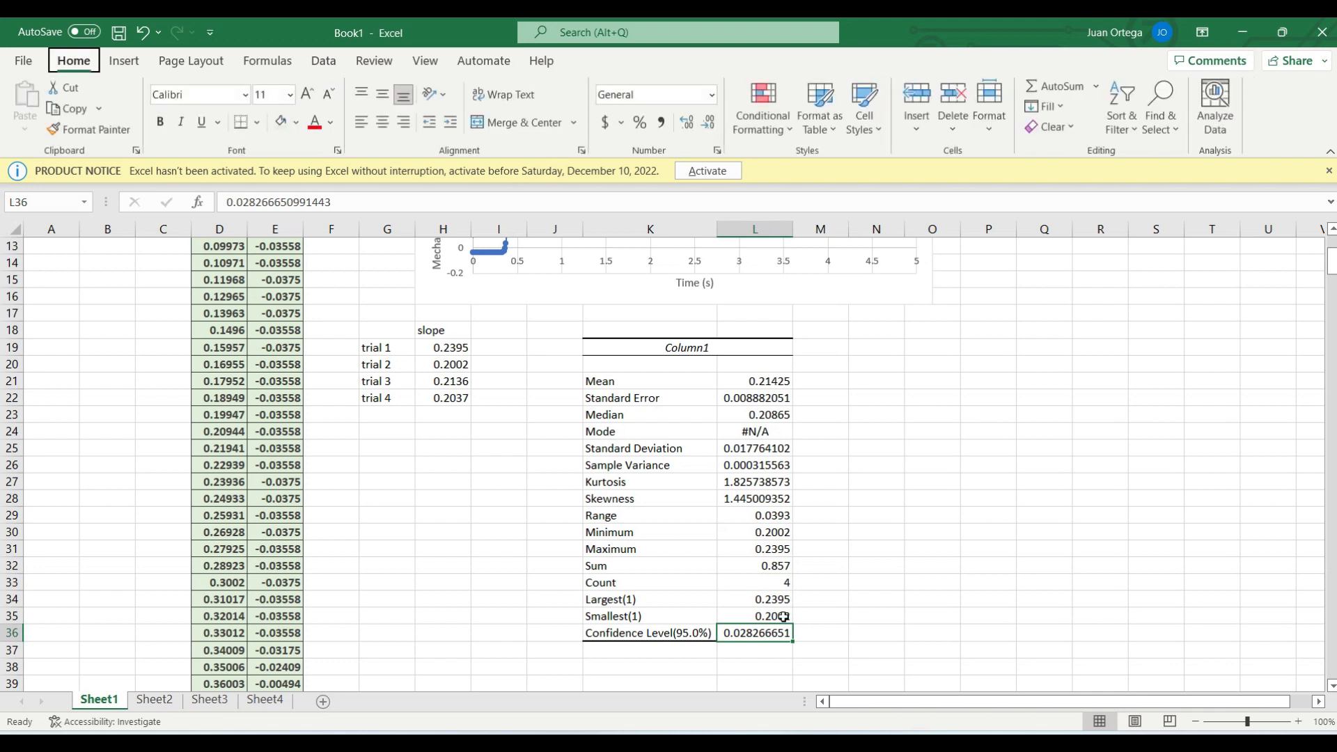
{"action": "key", "text": "h"}
{"action": "left_click", "coordinate": [306, 314]}
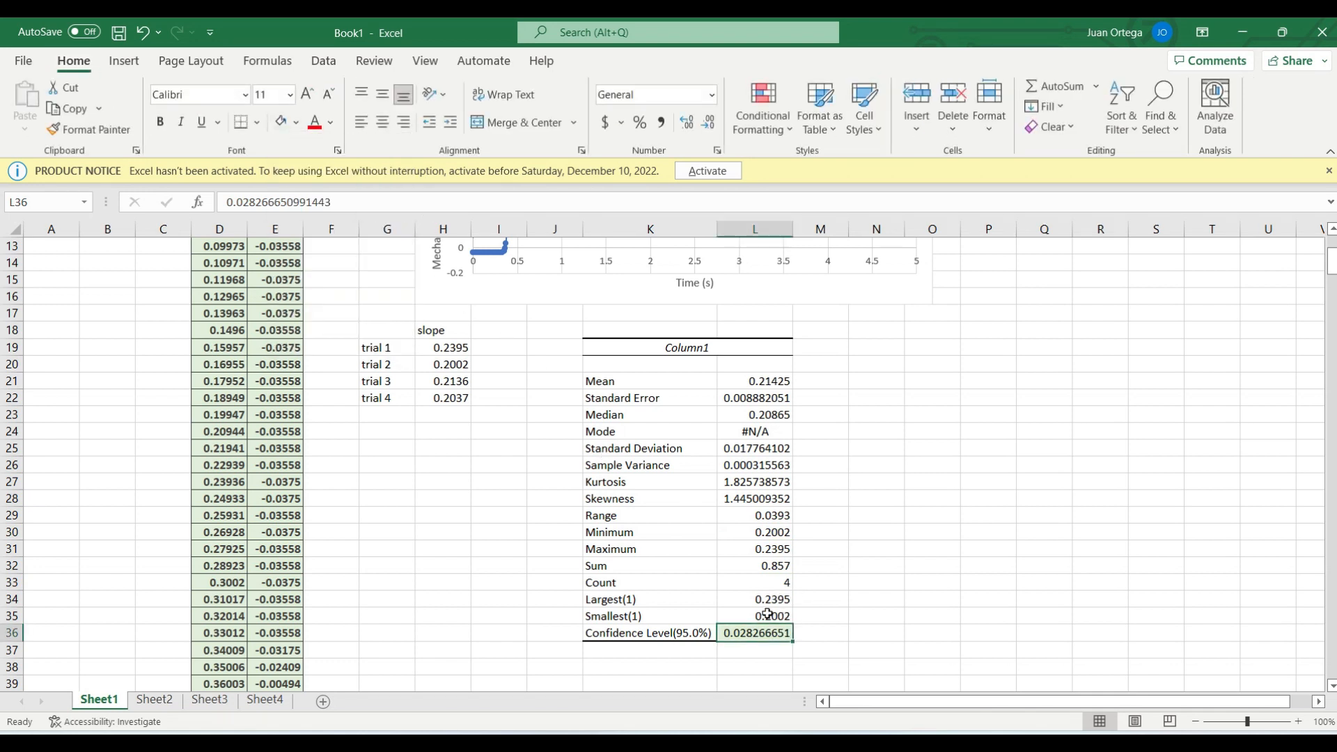
{"action": "left_click", "coordinate": [816, 628]}
{"action": "left_click", "coordinate": [760, 635]}
Highlight the mean in cell L21 and the standard deviation in cell L25 with the same light green fill.
{"action": "left_click", "coordinate": [748, 382]}
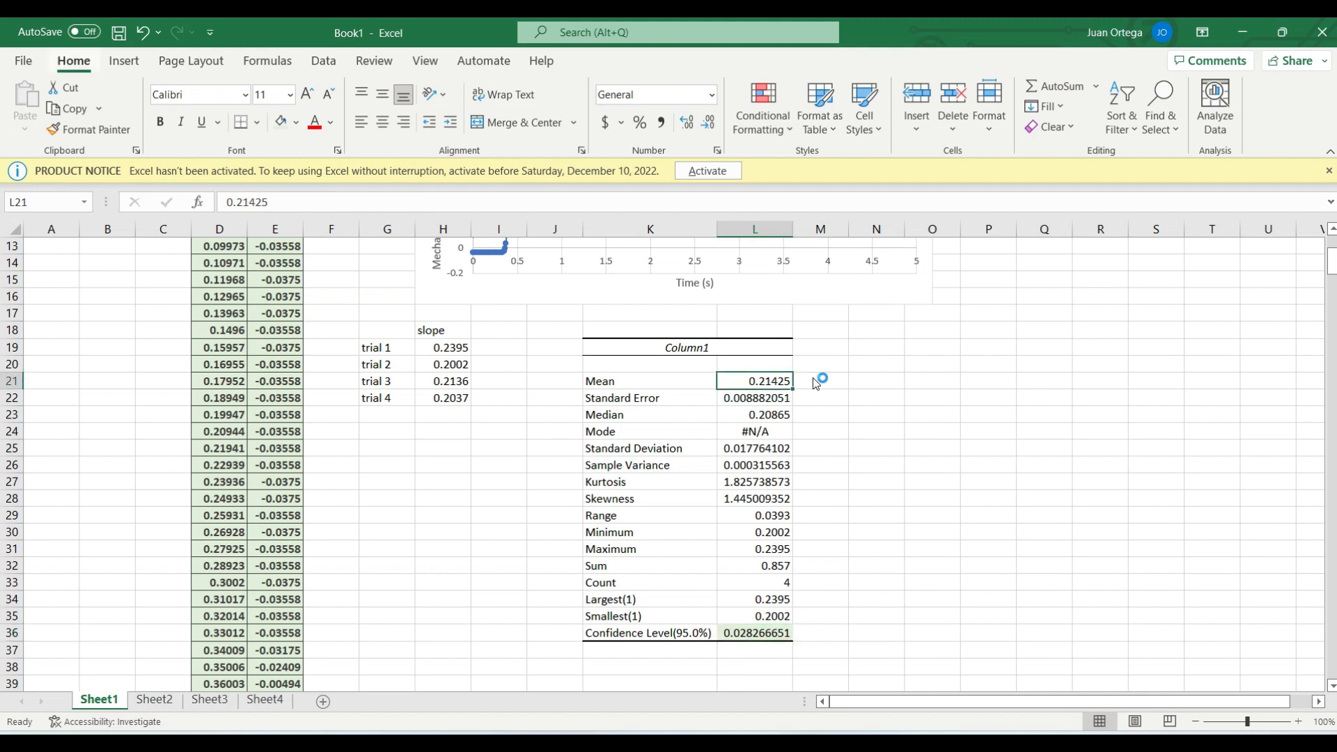
{"action": "left_click", "coordinate": [296, 121]}
{"action": "left_click", "coordinate": [402, 193]}
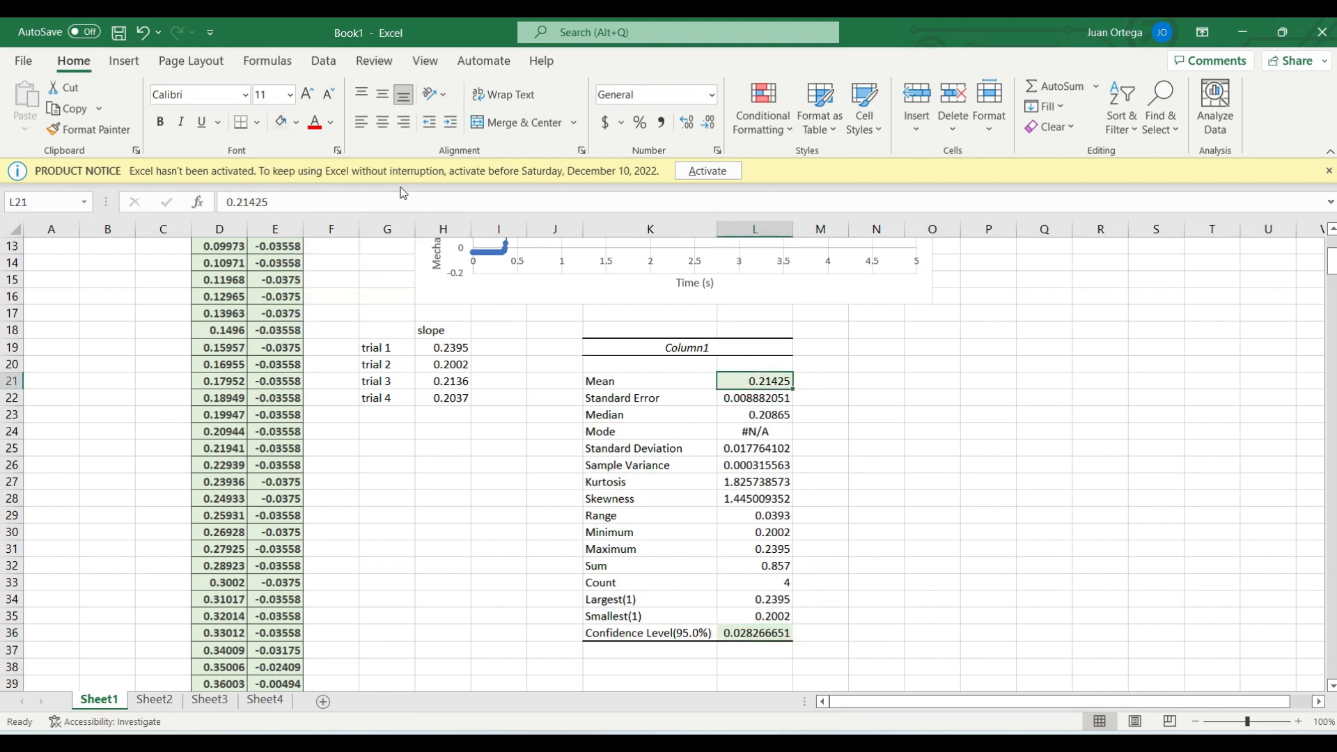
{"action": "left_click", "coordinate": [748, 451]}
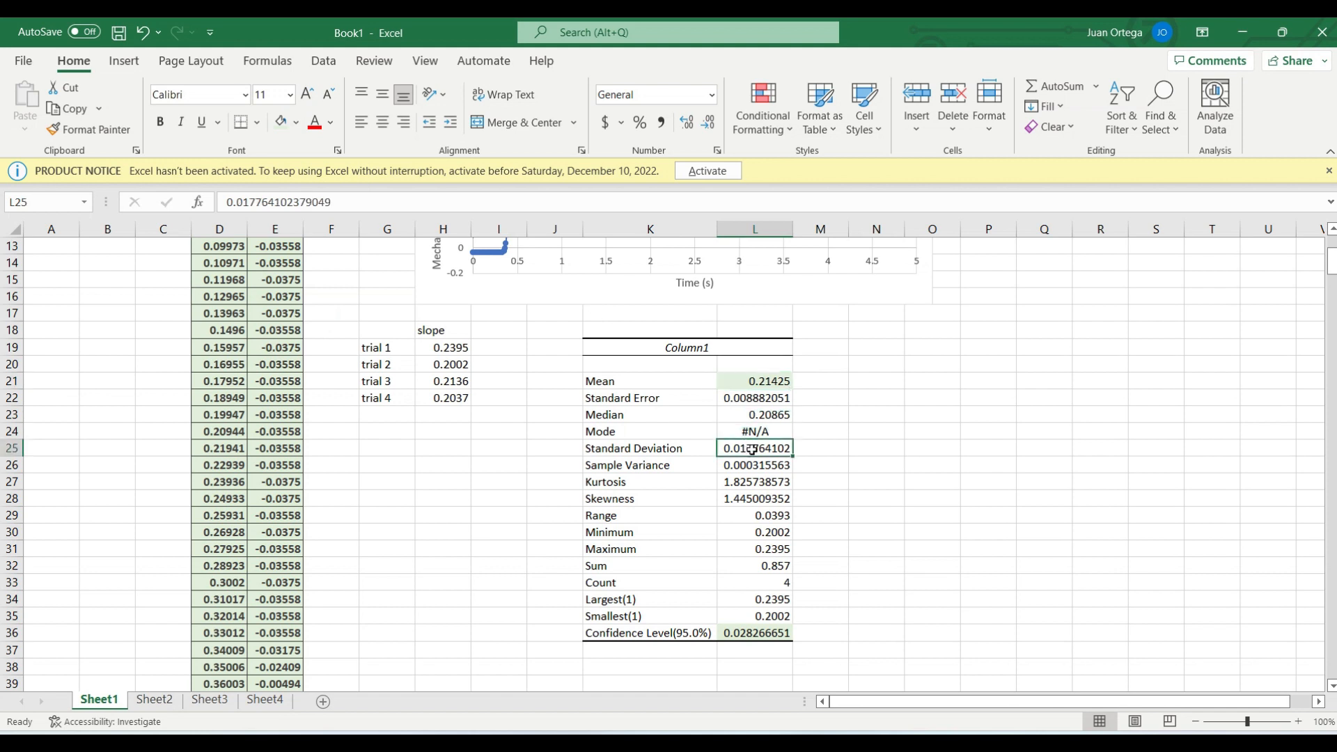
{"action": "left_click", "coordinate": [296, 122]}
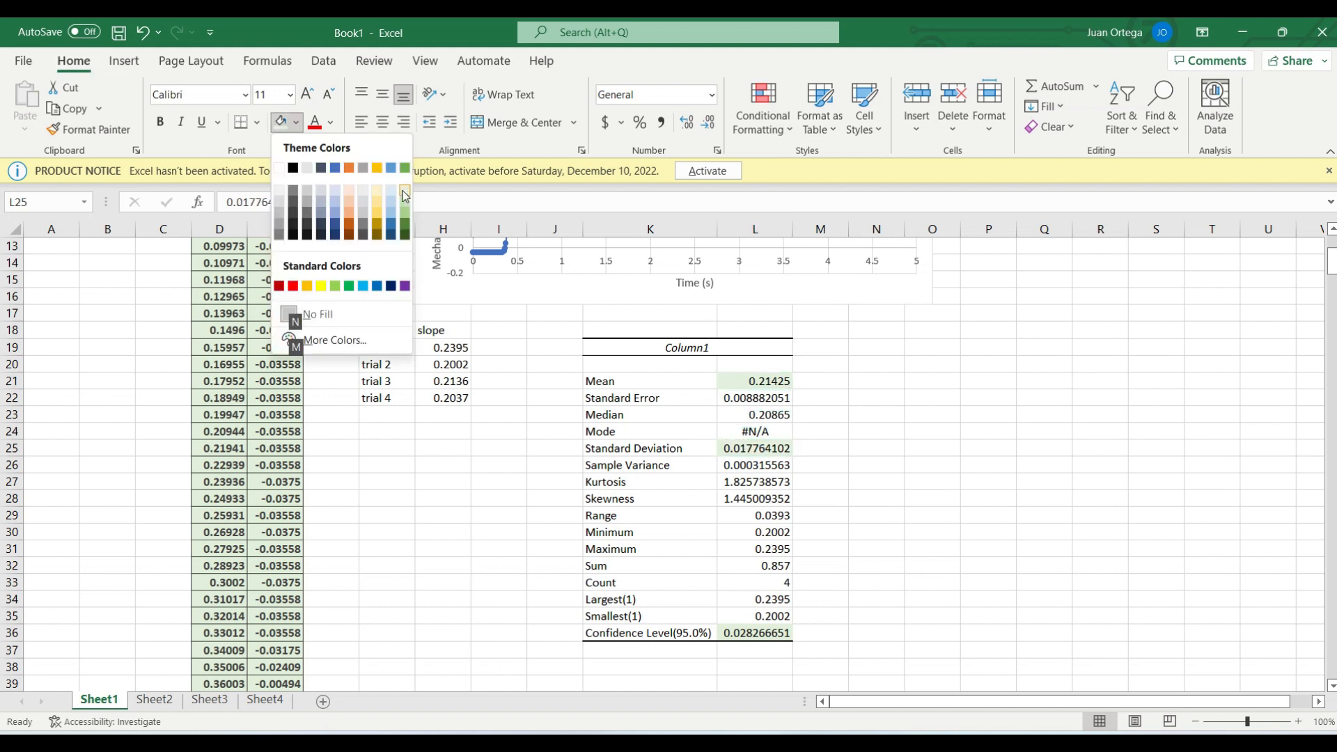
{"action": "left_click", "coordinate": [306, 314]}
{"action": "left_click", "coordinate": [855, 498]}
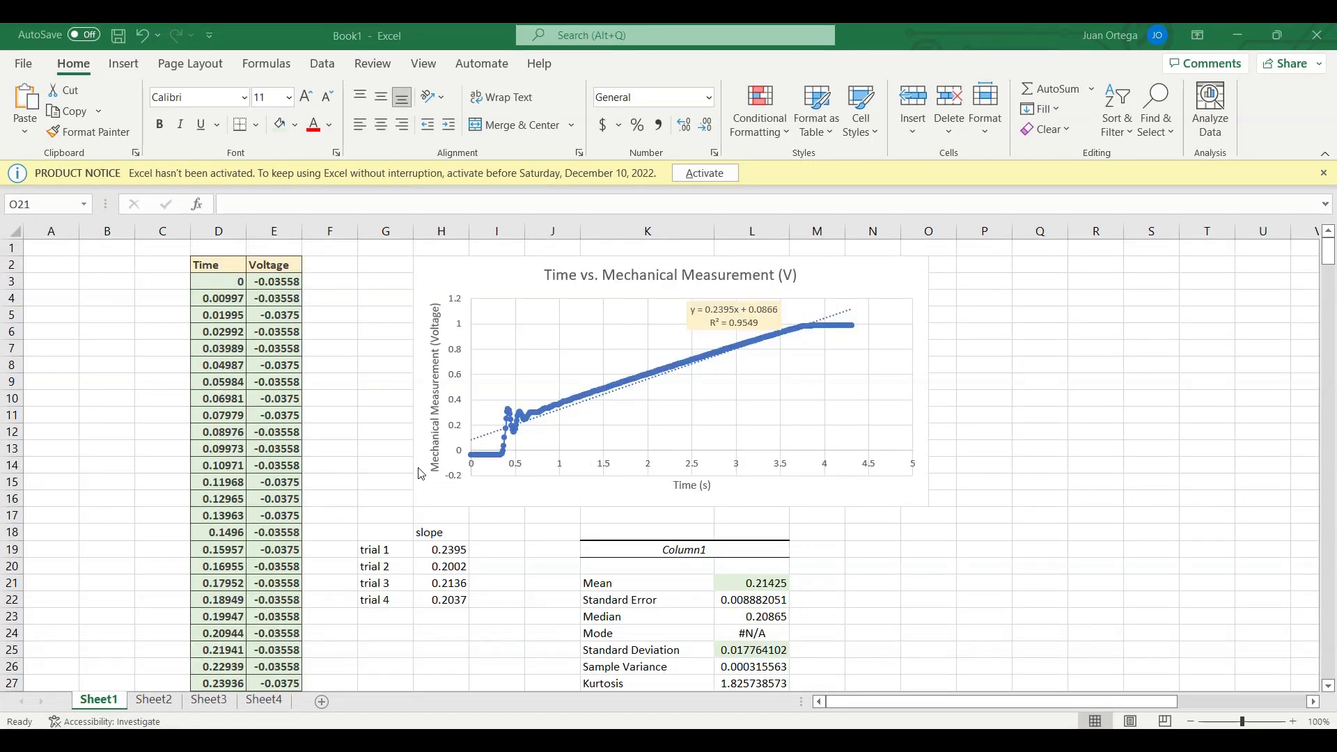
Enter the label "trial 1 slope" in cell G24 and the value 0.2395 below it in cell G25.
{"action": "scroll", "coordinate": [421, 473], "scroll_direction": "down", "scroll_amount": 1}
{"action": "left_click", "coordinate": [385, 584]}
{"action": "scroll", "coordinate": [471, 561], "scroll_direction": "up", "scroll_amount": 1}
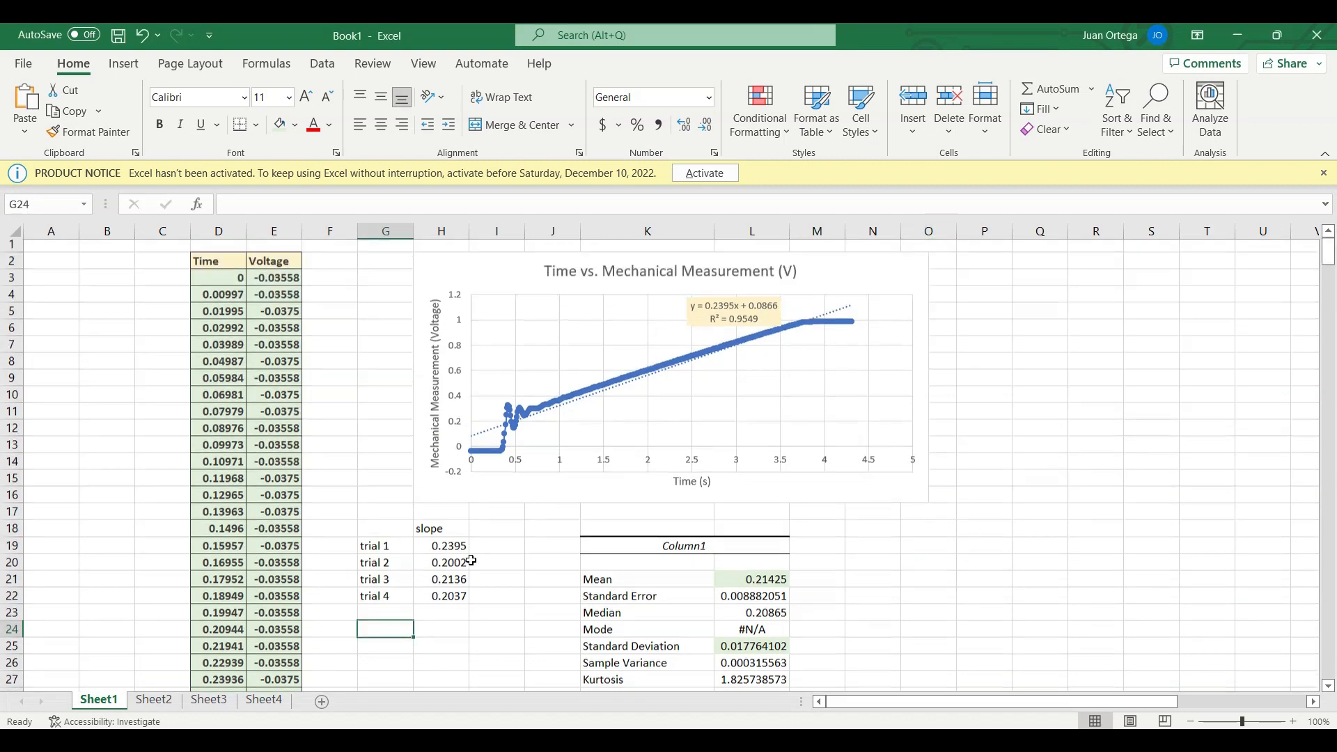
{"action": "left_click", "coordinate": [441, 546]}
{"action": "scroll", "coordinate": [394, 588], "scroll_direction": "down", "scroll_amount": 1}
{"action": "left_click", "coordinate": [387, 584]}
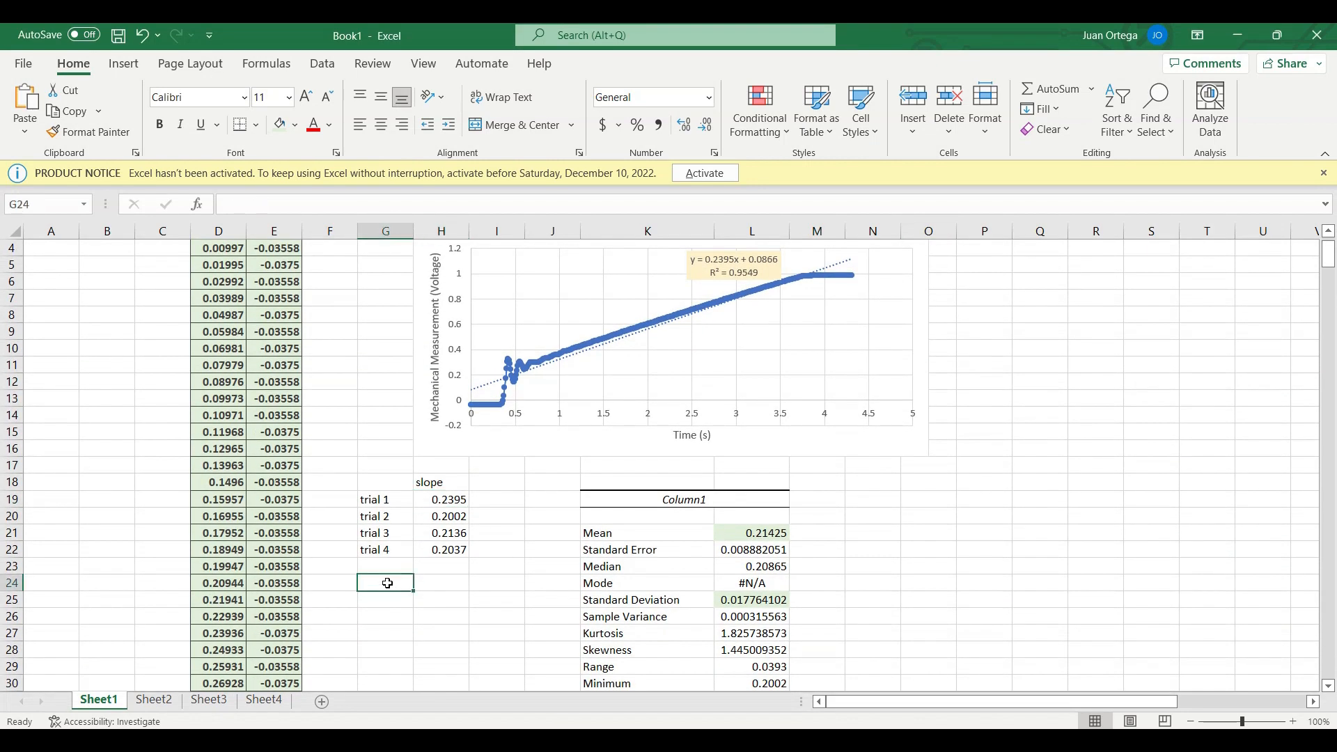
{"action": "type", "text": "trial 1"}
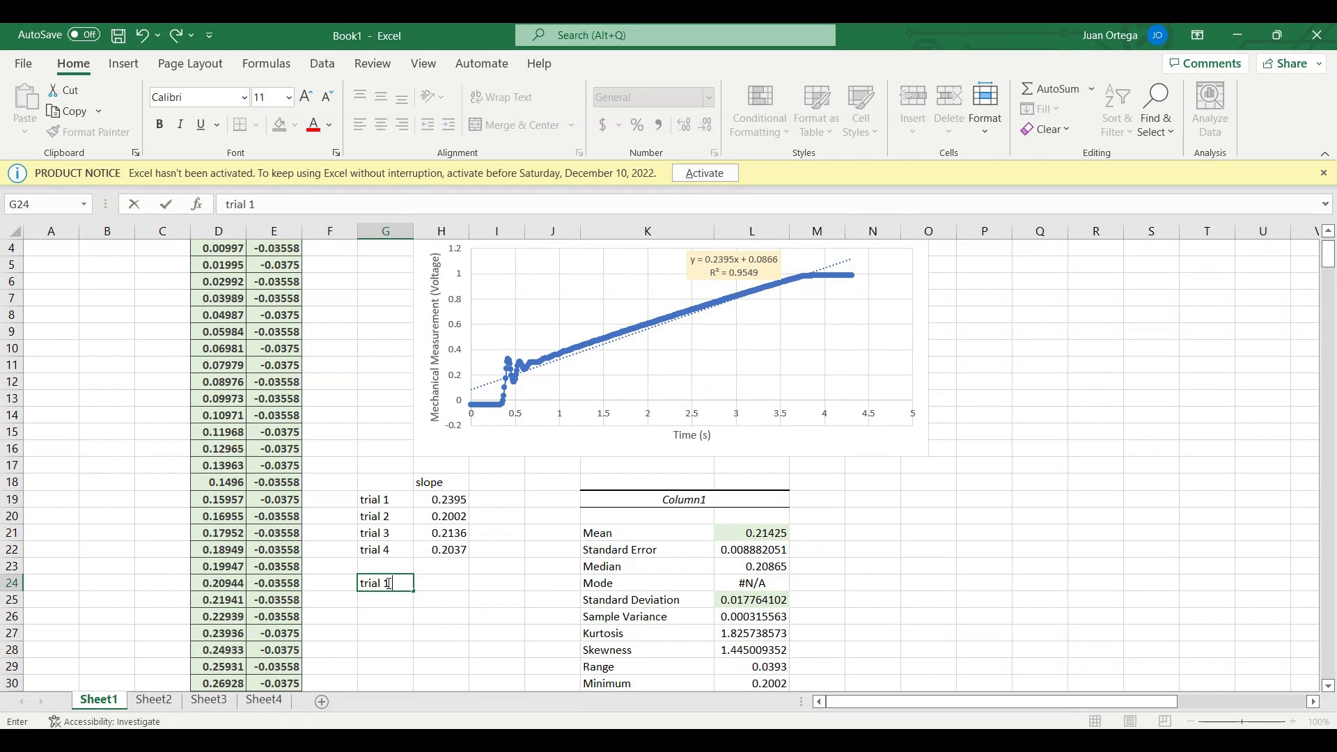
{"action": "type", "text": " slope"}
{"action": "left_click", "coordinate": [378, 600]}
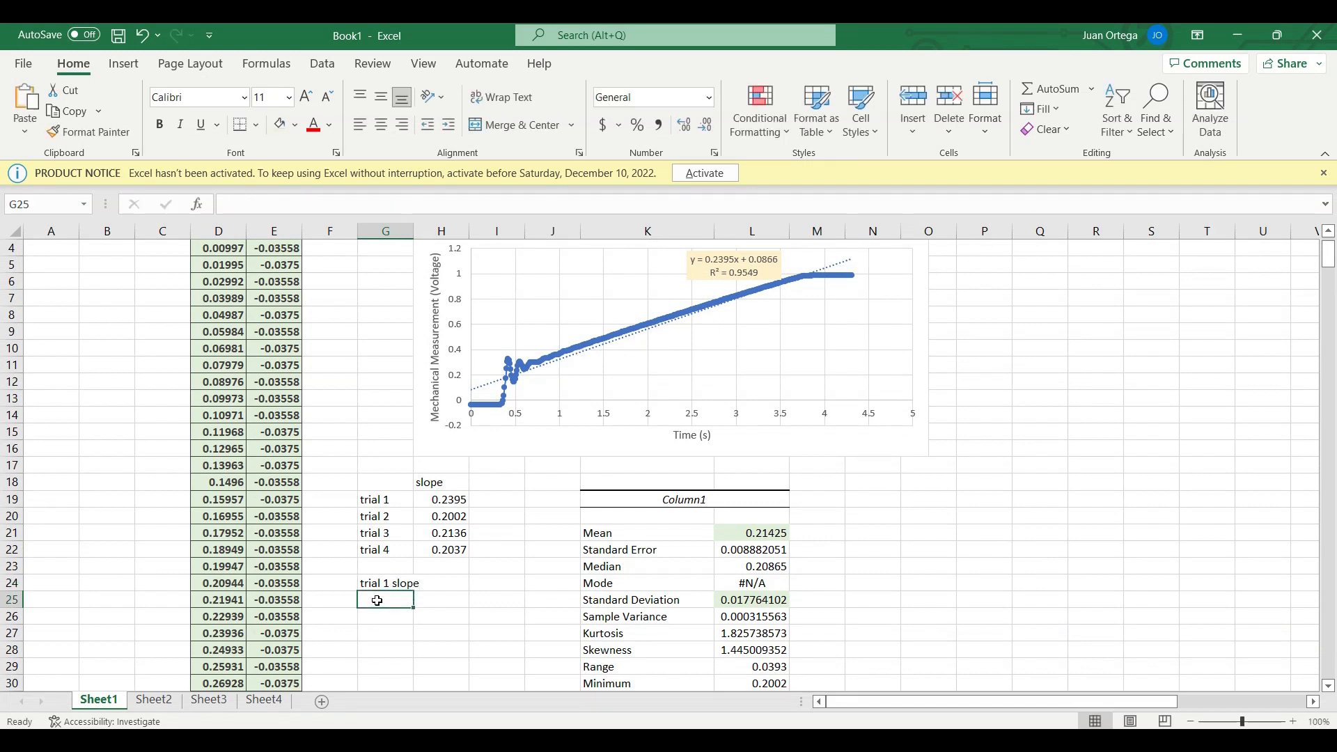
{"action": "type", "text": "0.23"}
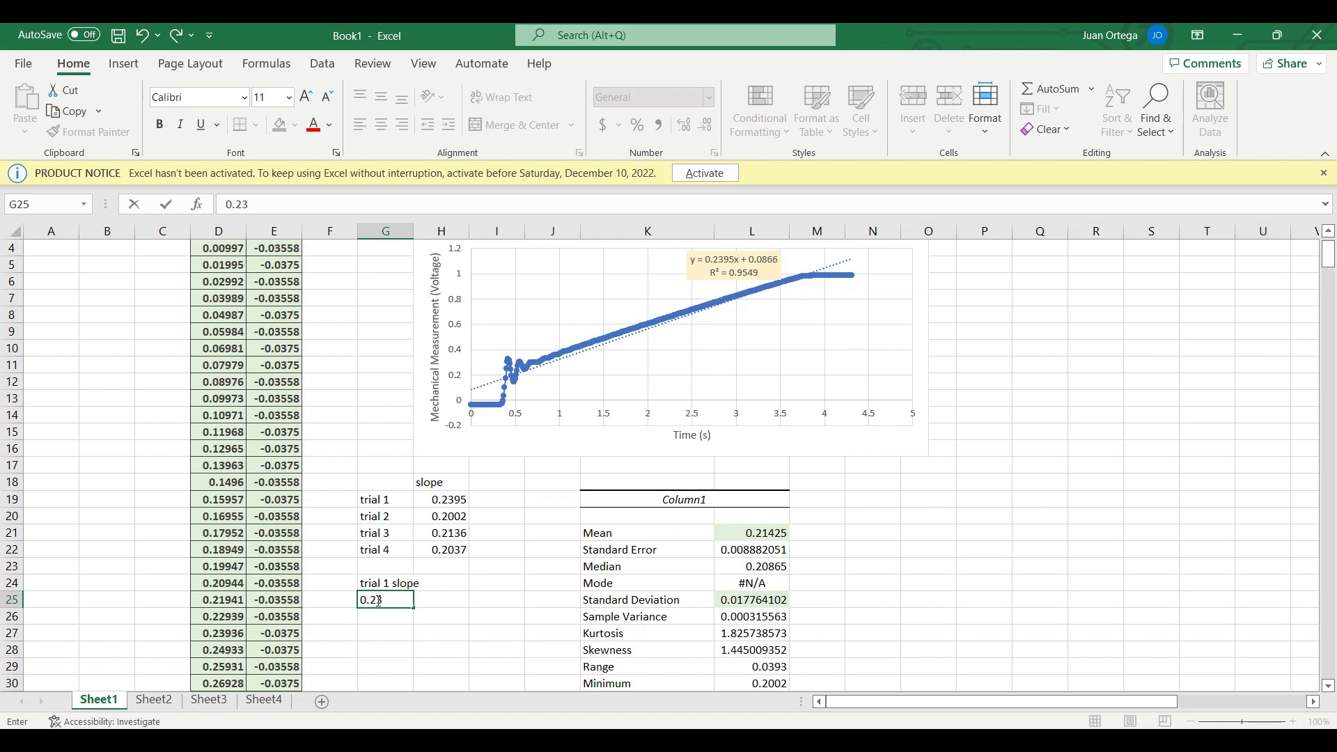
{"action": "type", "text": "95"}
{"action": "left_click", "coordinate": [494, 569]}
Enter a LINEST formula in cell G27 with the voltage data E3:E434 as the known y values.
{"action": "scroll", "coordinate": [383, 589], "scroll_direction": "down", "scroll_amount": 1}
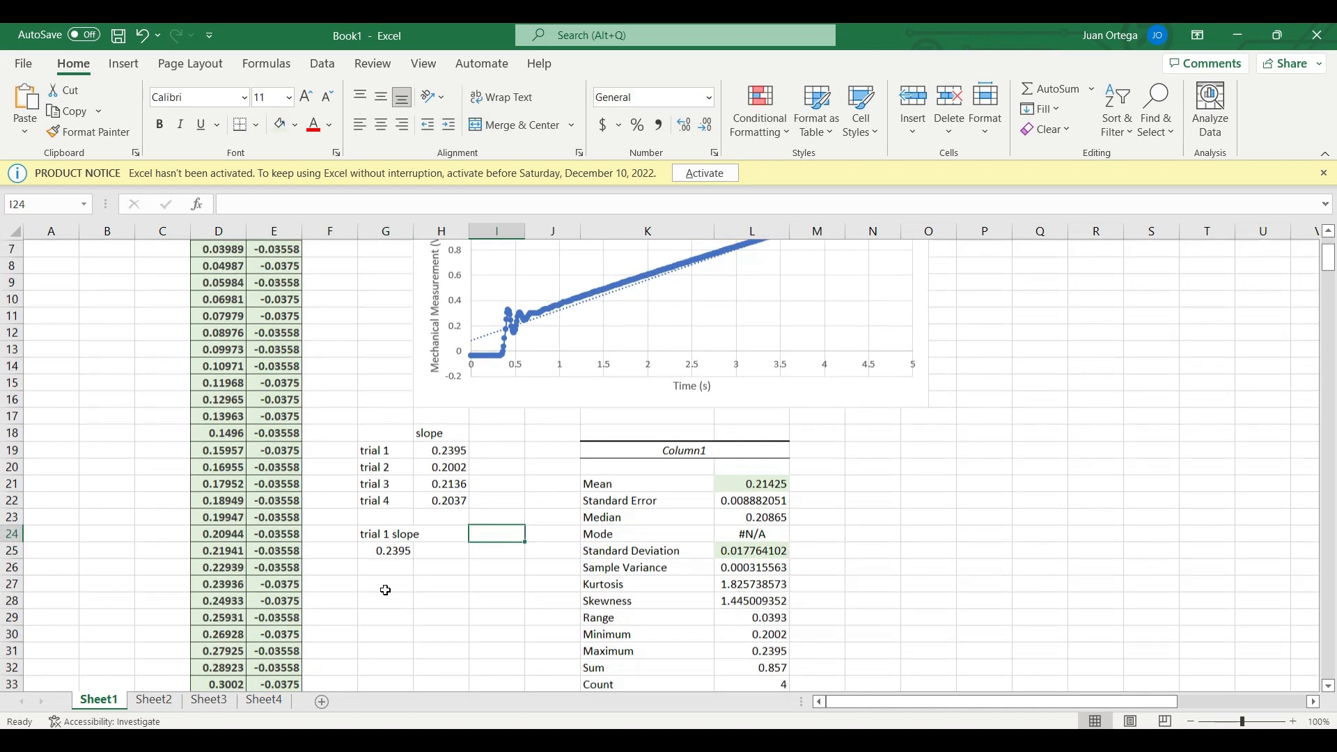
{"action": "left_click", "coordinate": [375, 583]}
{"action": "type", "text": "="}
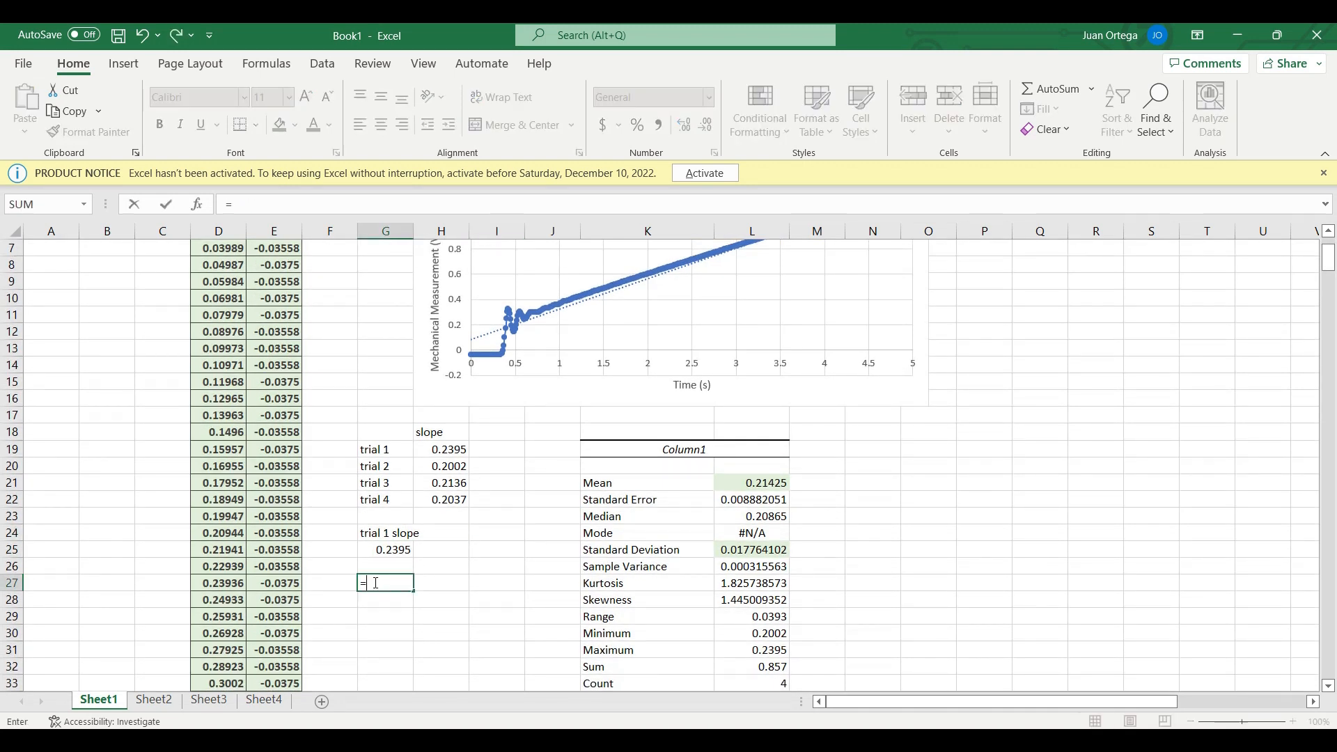
{"action": "type", "text": "linest("}
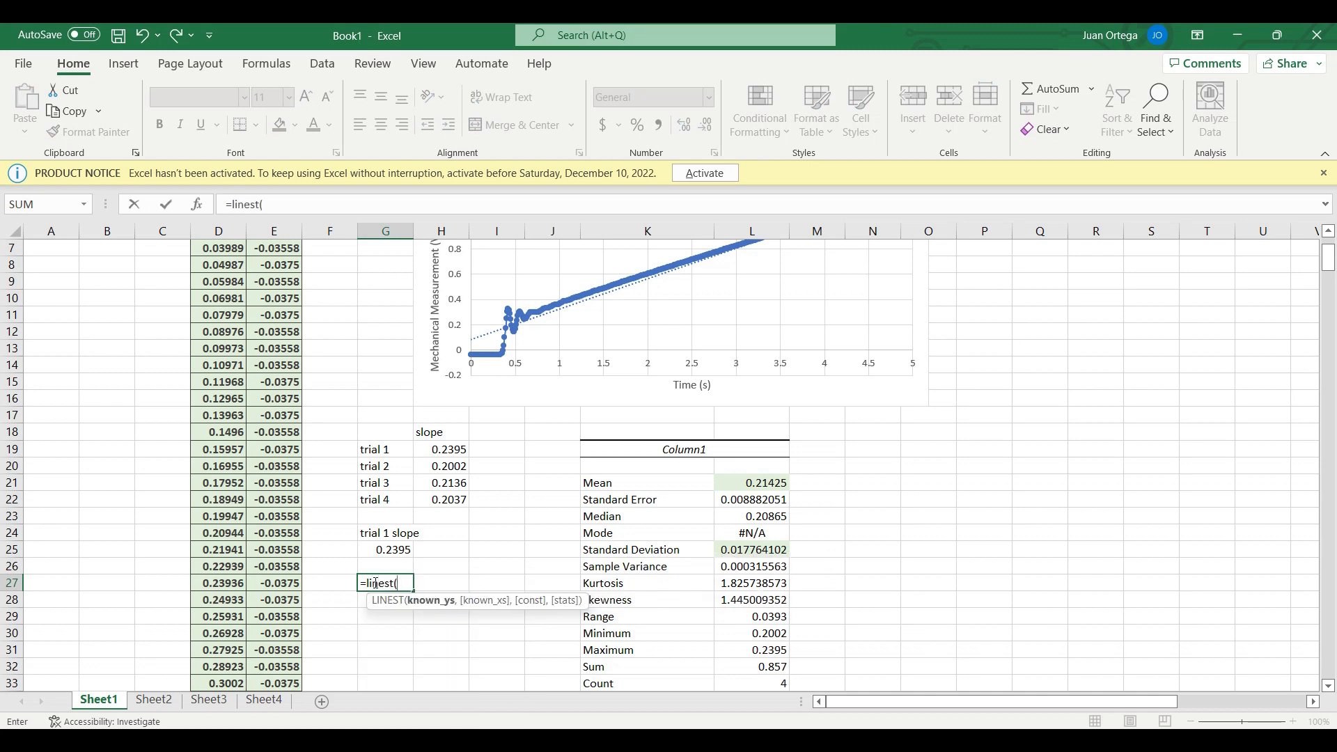
{"action": "scroll", "coordinate": [339, 445], "scroll_direction": "up", "scroll_amount": 2}
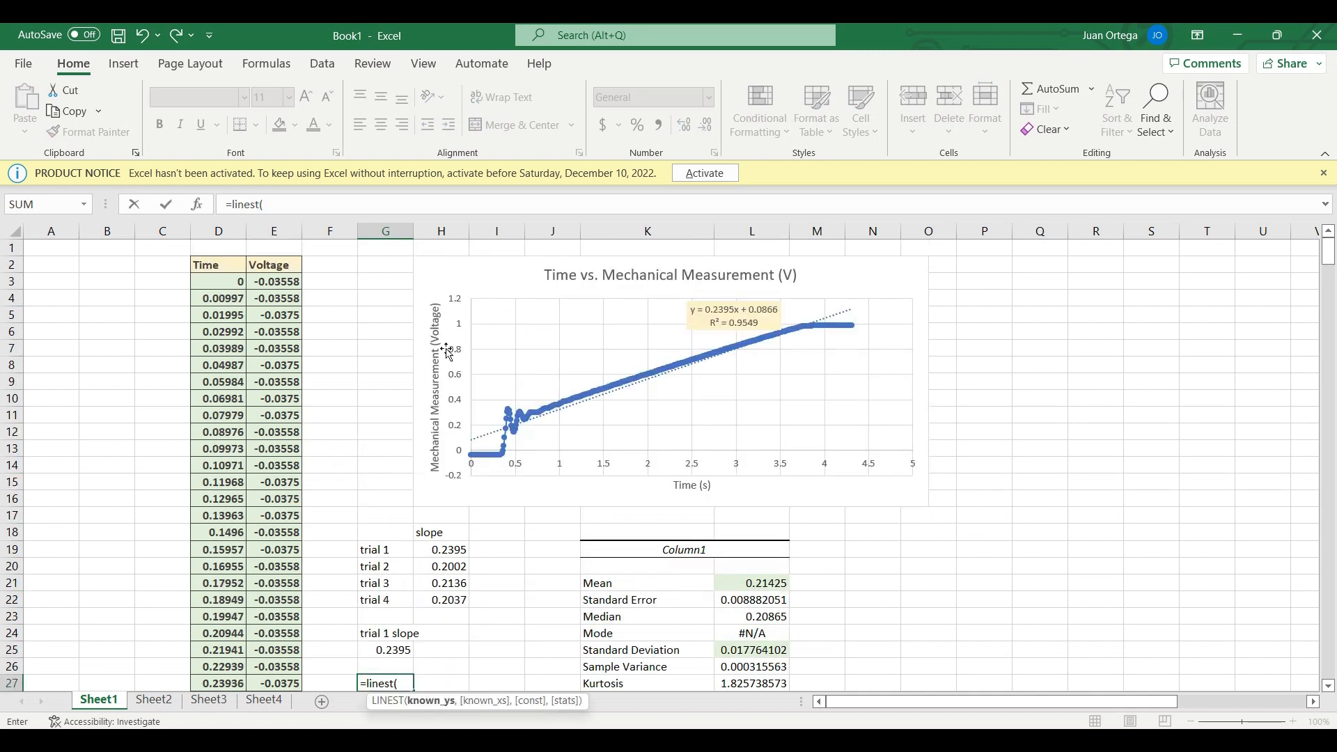
{"action": "left_click_drag", "start_coordinate": [279, 286], "coordinate": [276, 326]}
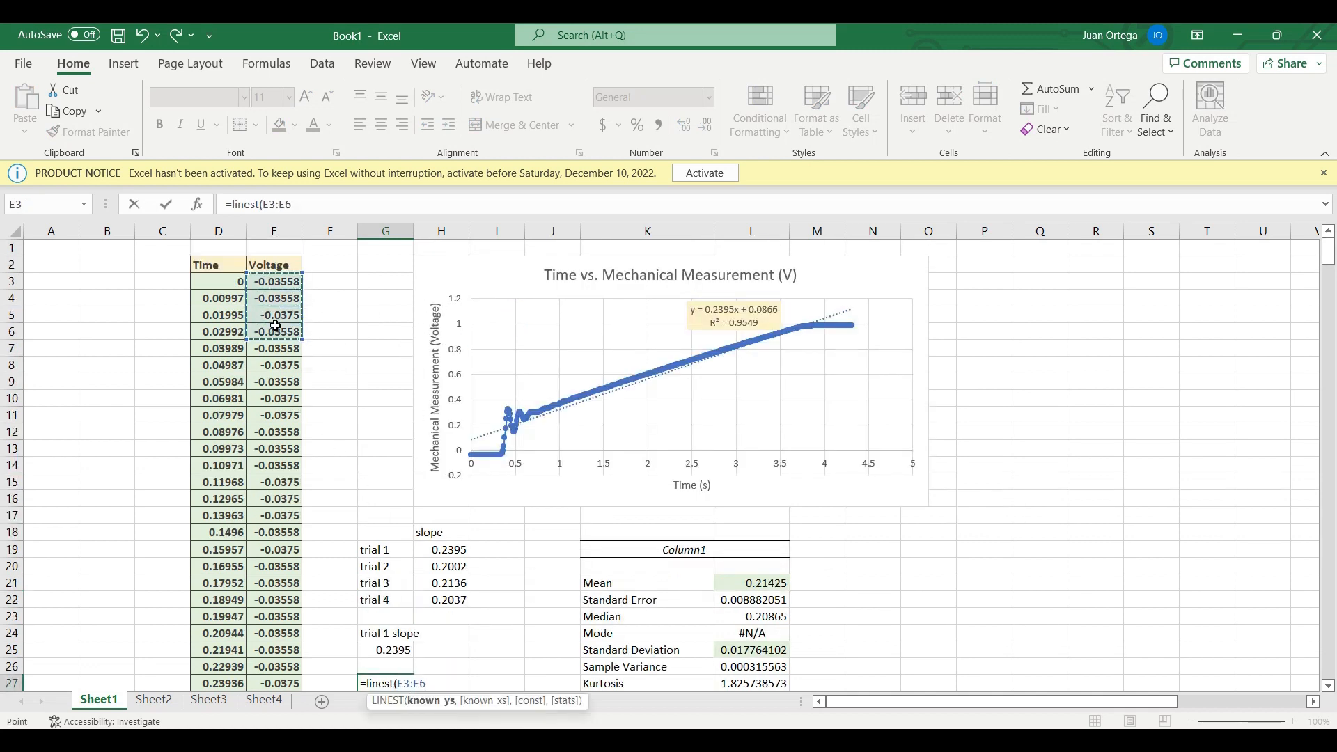
{"action": "key", "text": "ctrl+shift+Down"}
{"action": "key", "text": "Return"}
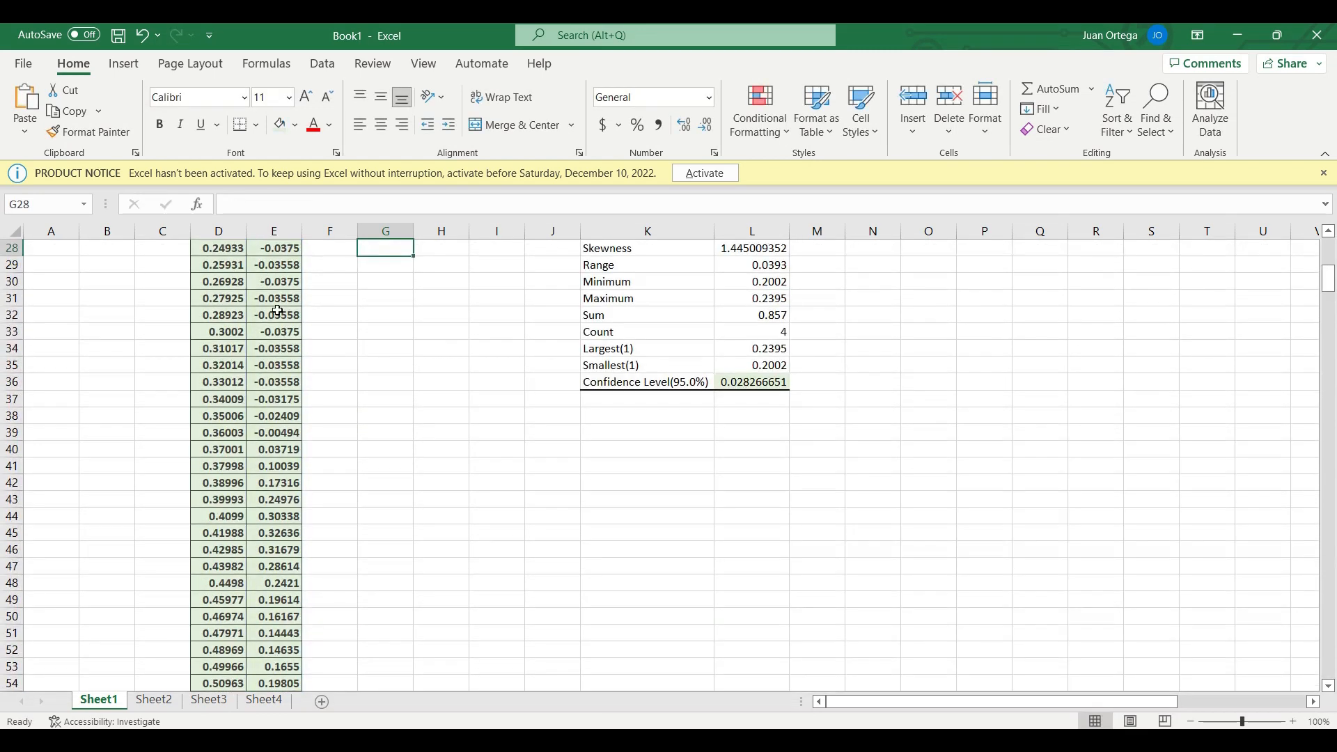
Add the time data D3:D434 to the LINEST formula in G27 as the known x values.
{"action": "scroll", "coordinate": [403, 348], "scroll_direction": "up", "scroll_amount": 6}
{"action": "left_click", "coordinate": [391, 432]}
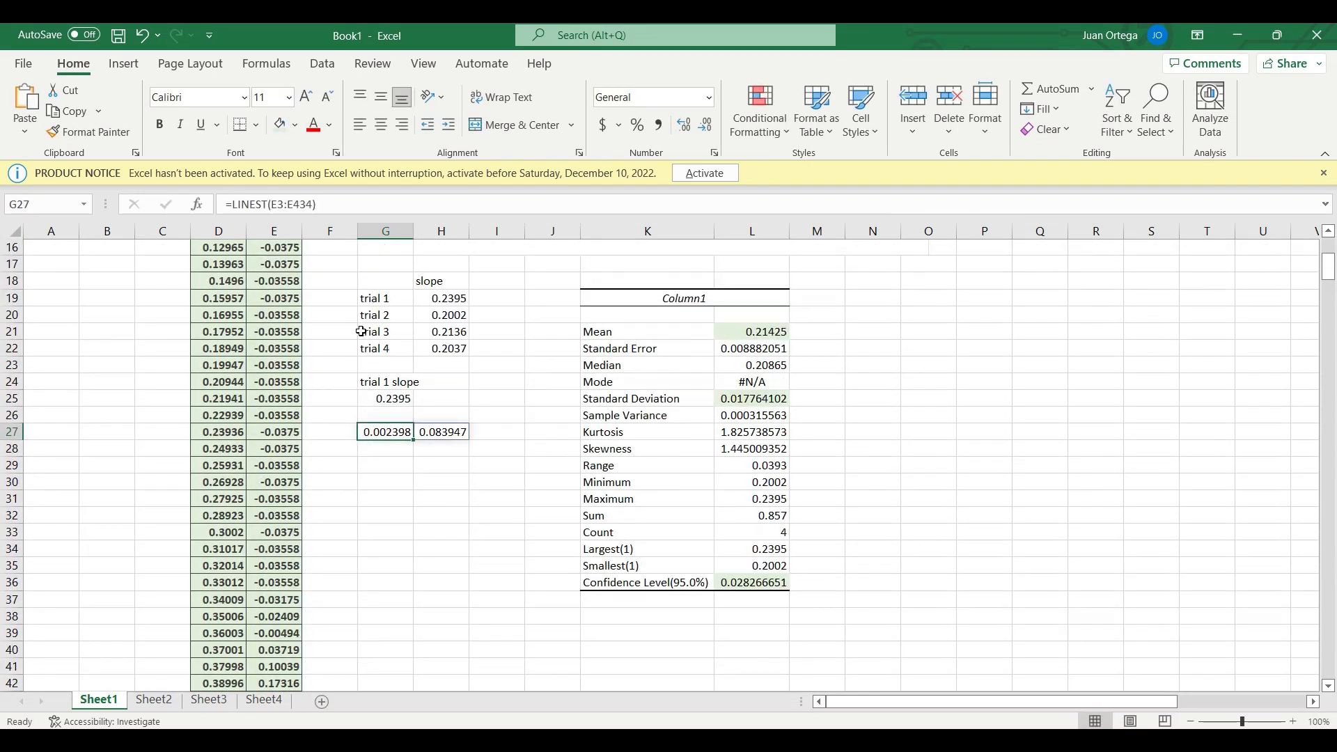
{"action": "left_click", "coordinate": [334, 209]}
{"action": "type", "text": ","}
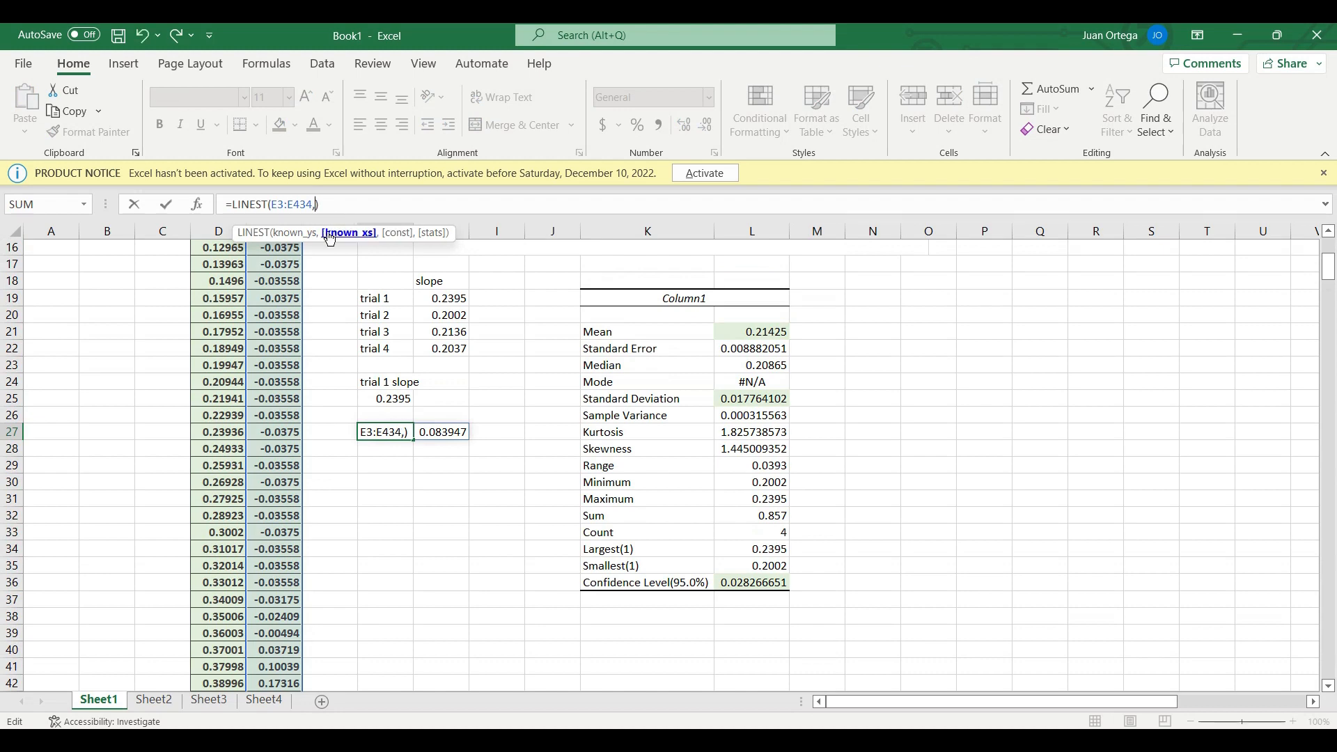
{"action": "scroll", "coordinate": [240, 357], "scroll_direction": "up", "scroll_amount": 5}
{"action": "left_click_drag", "start_coordinate": [218, 282], "coordinate": [236, 346]}
{"action": "key", "text": "ctrl+shift+Down"}
{"action": "scroll", "coordinate": [236, 346], "scroll_direction": "up", "scroll_amount": 20}
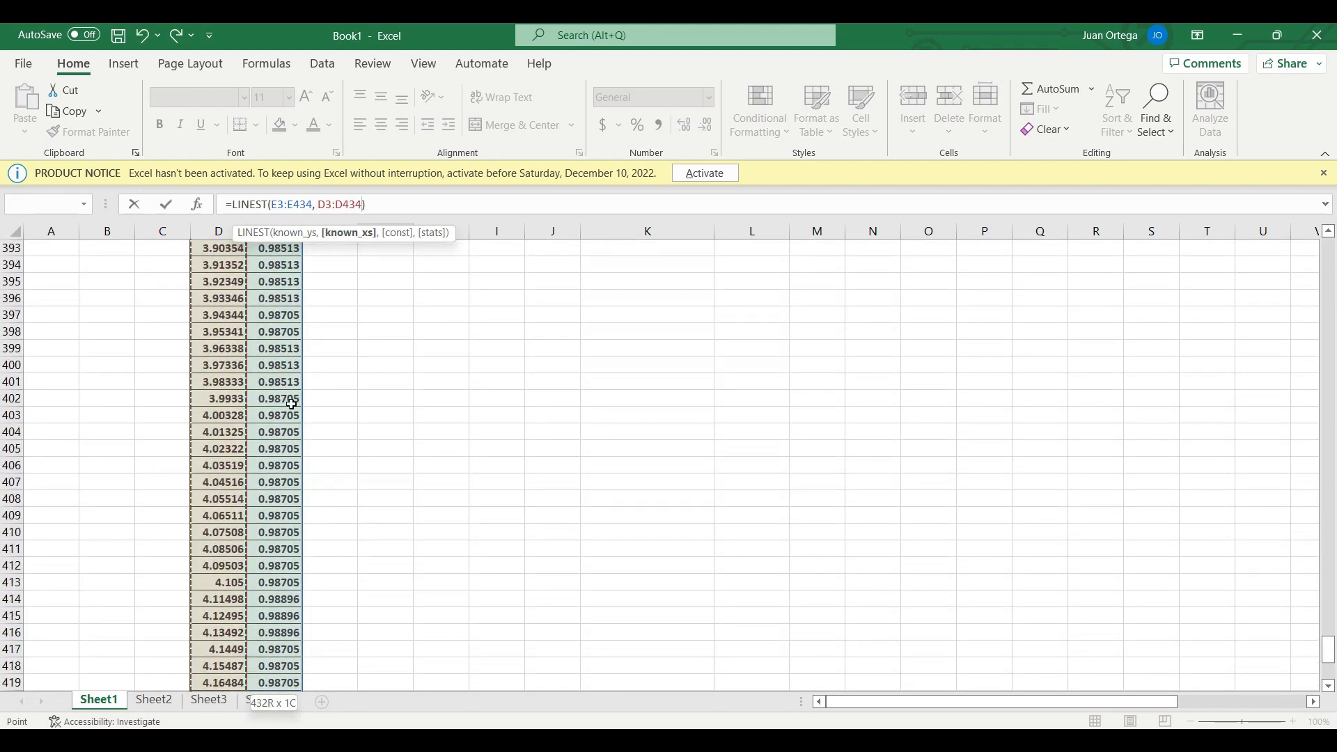
{"action": "scroll", "coordinate": [342, 407], "scroll_direction": "up", "scroll_amount": 20}
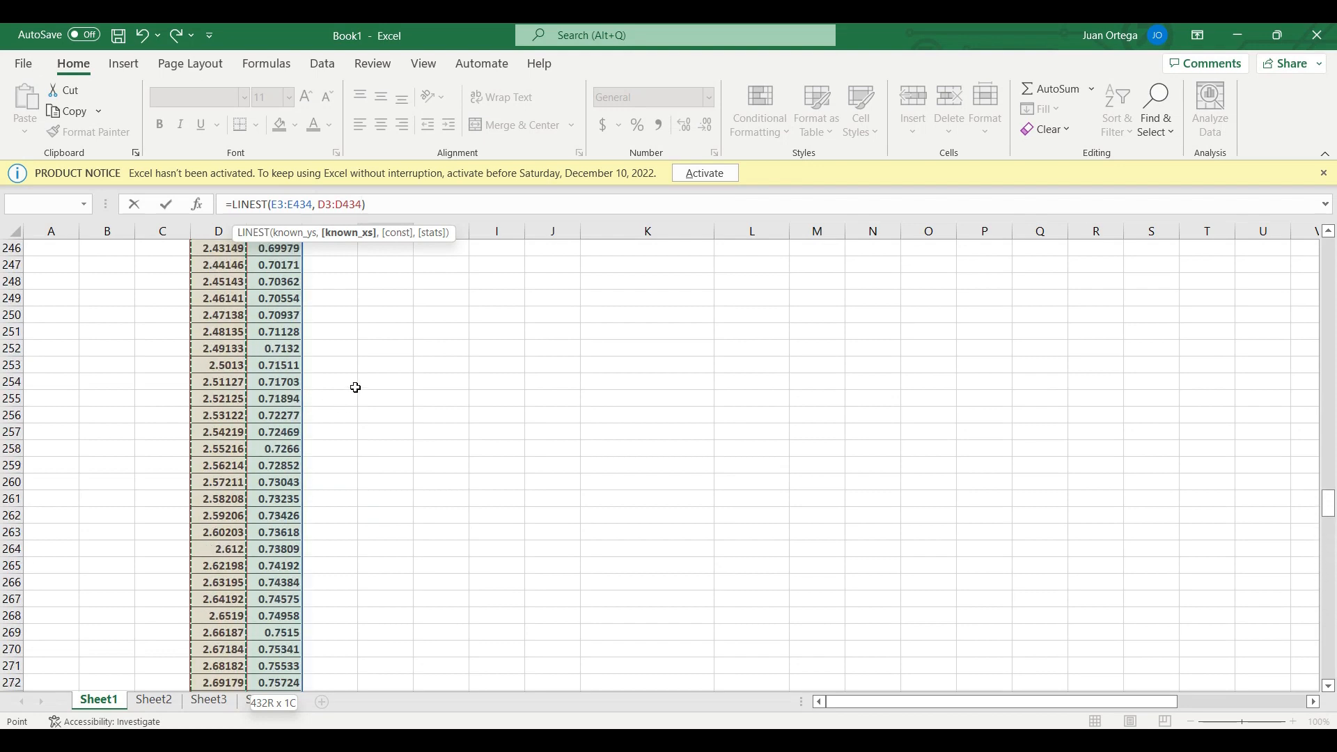
{"action": "scroll", "coordinate": [495, 393], "scroll_direction": "up", "scroll_amount": 20}
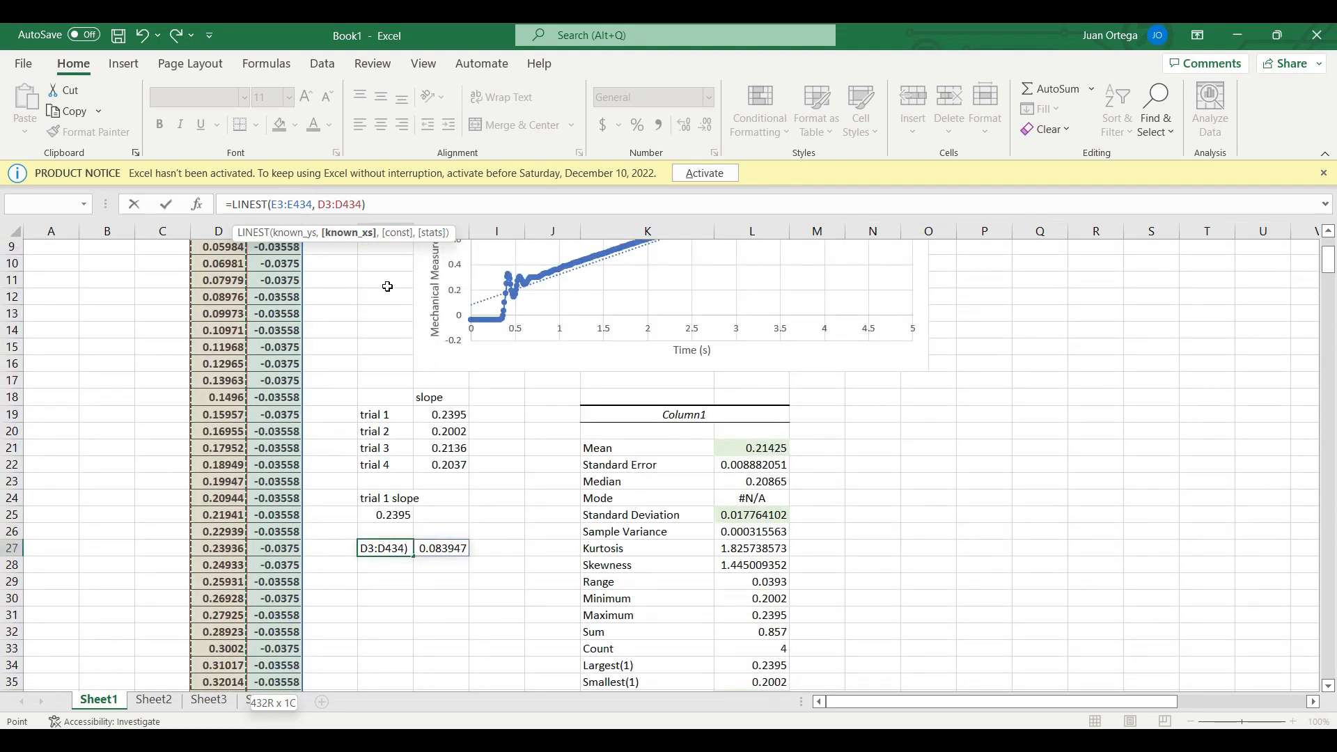
Set the const and stats arguments of the LINEST formula in G27 to 1 to return the additional regression statistics.
{"action": "type", "text": ", 1, 1"}
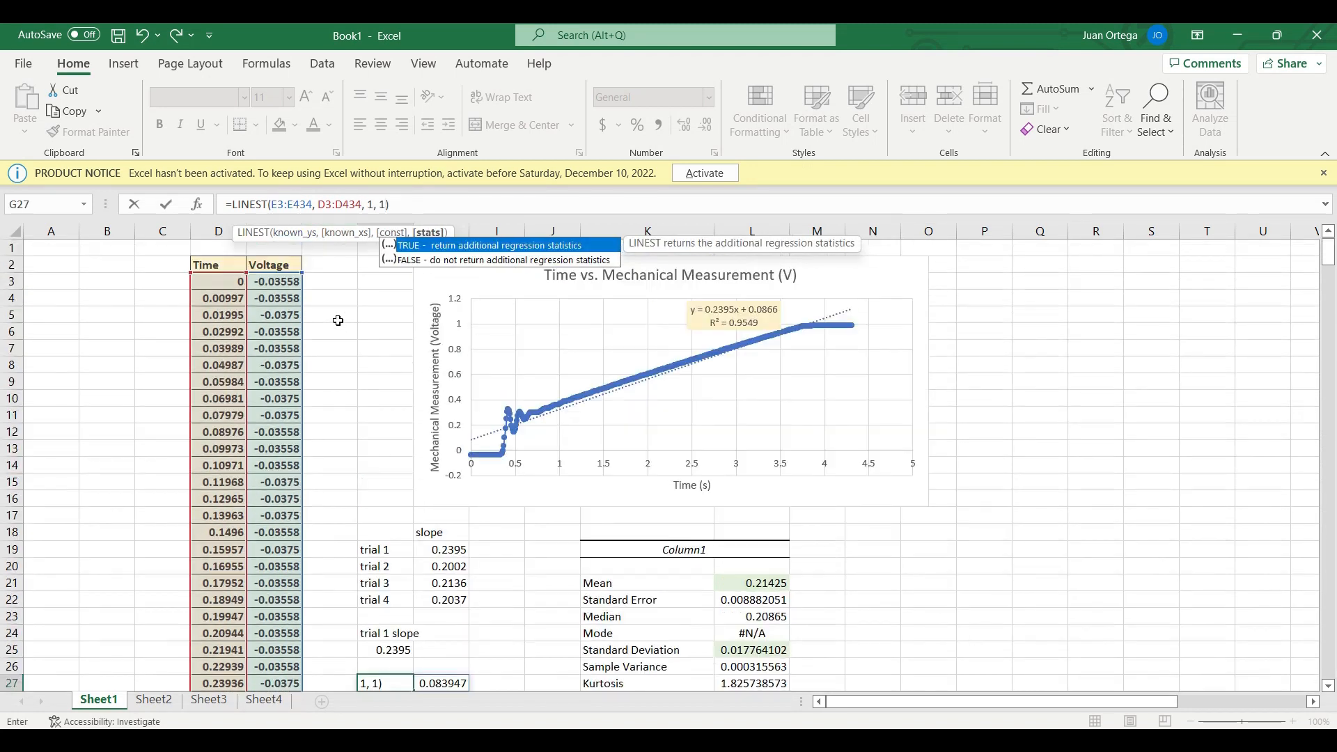
{"action": "scroll", "coordinate": [302, 303], "scroll_direction": "up", "scroll_amount": 3}
{"action": "key", "text": "Return"}
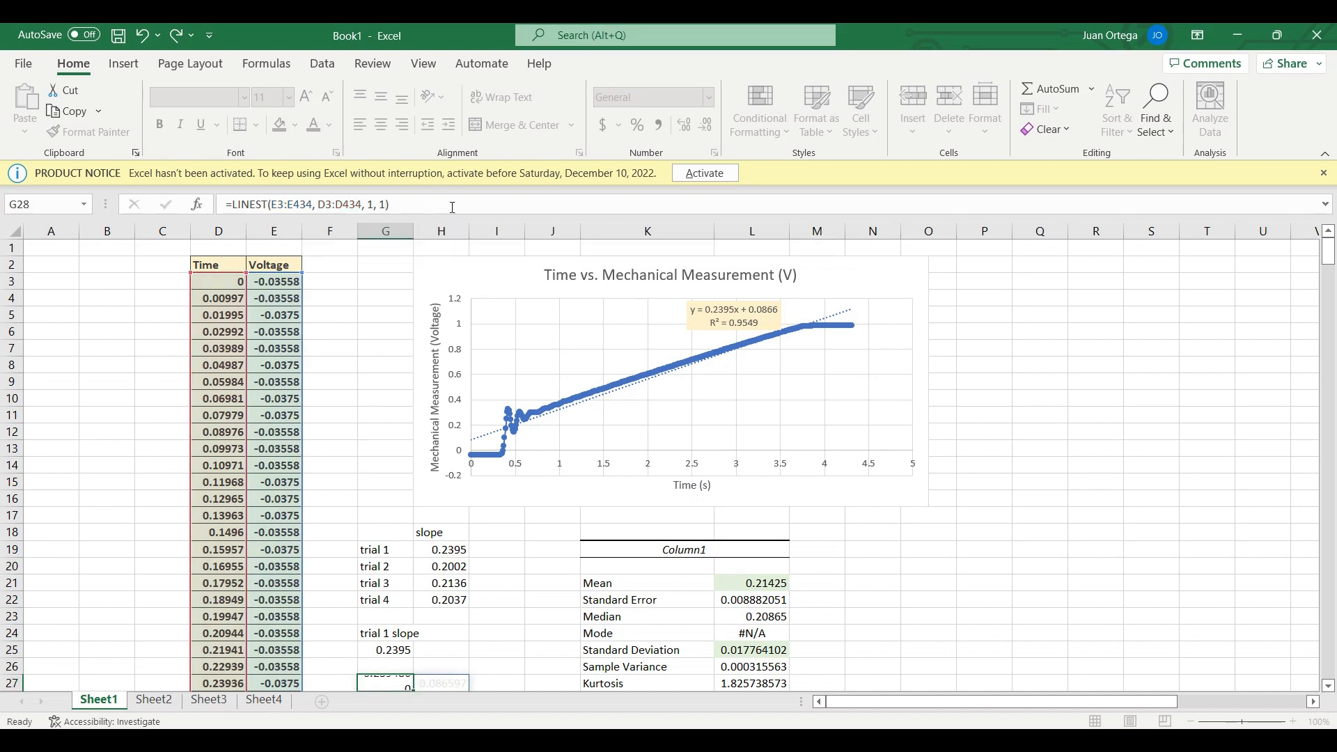
Highlight the trial 1 slope in G25 and the LINEST slope in G27 with a light gold fill and check them against the chart's trendline equation.
{"action": "scroll", "coordinate": [507, 519], "scroll_direction": "down", "scroll_amount": 3}
{"action": "left_click", "coordinate": [391, 481]}
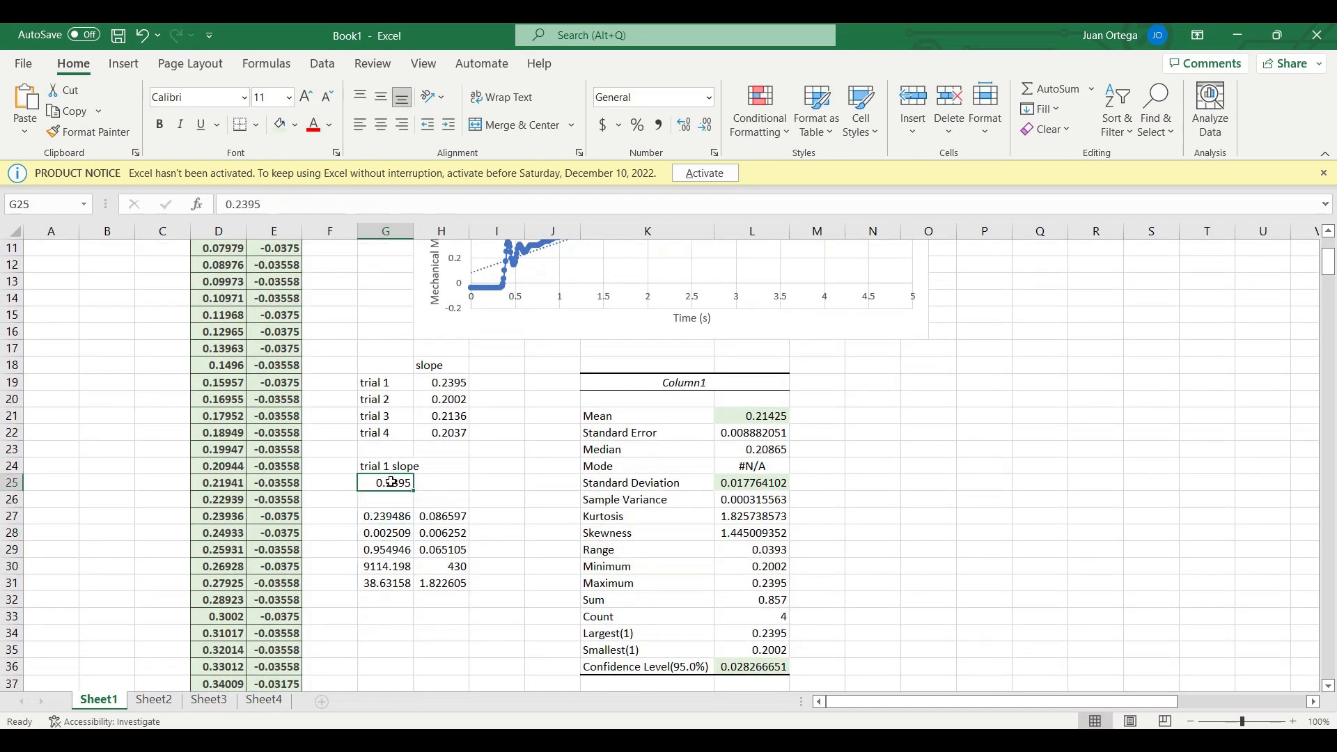
{"action": "key", "text": "alt"}
{"action": "key", "text": "h"}
{"action": "key", "text": "h"}
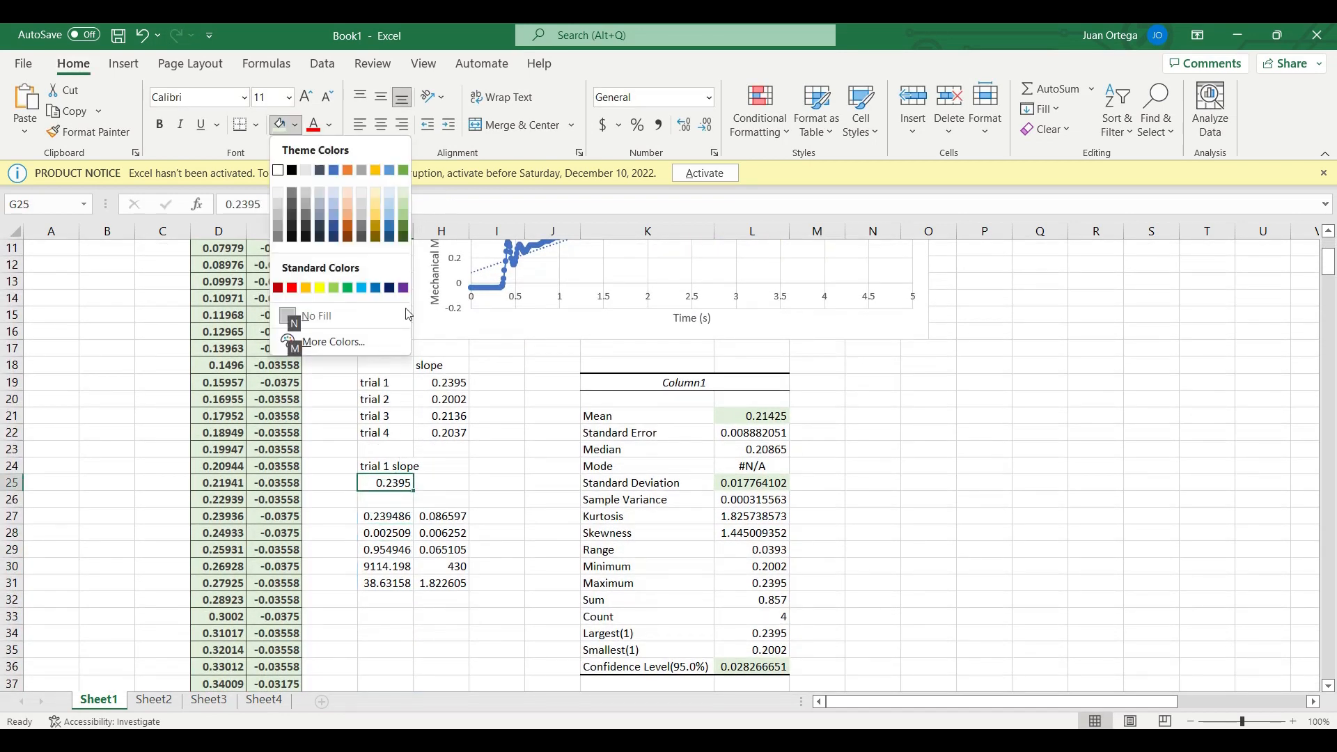
{"action": "left_click", "coordinate": [378, 193]}
{"action": "left_click", "coordinate": [392, 516]}
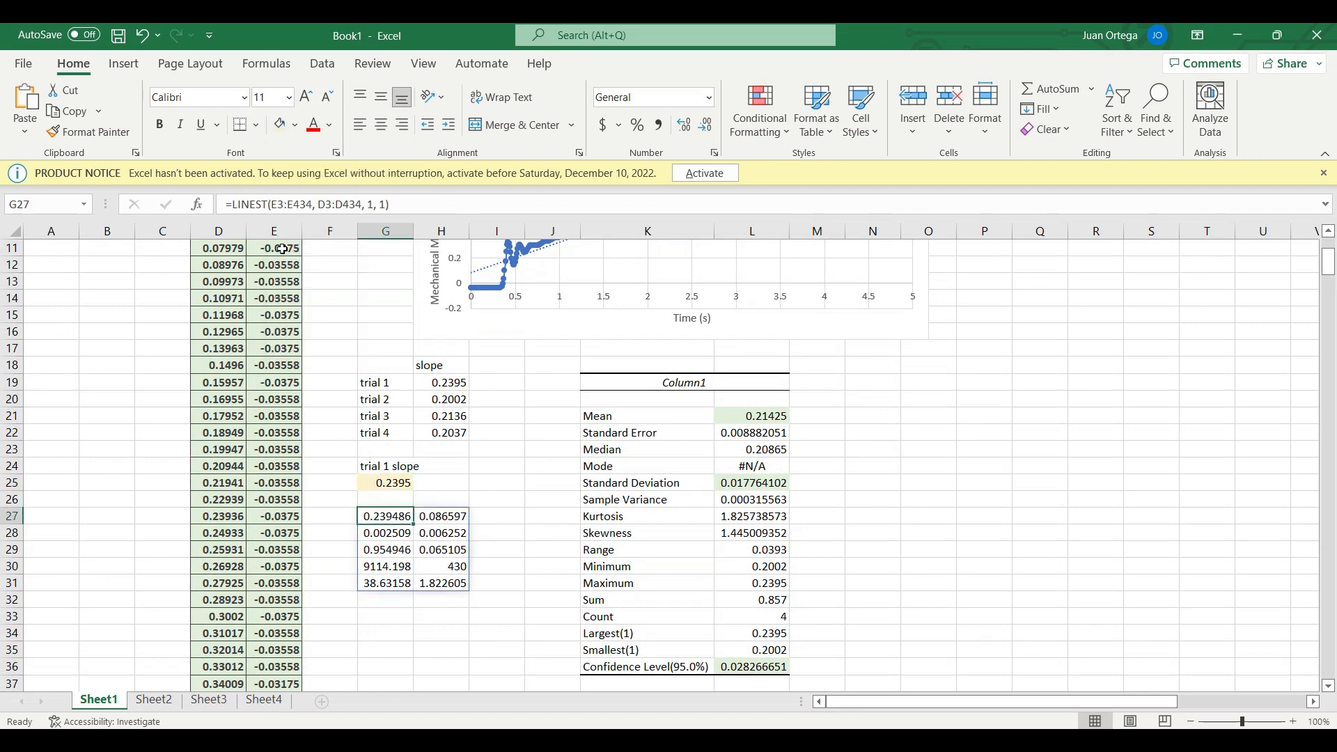
{"action": "left_click", "coordinate": [280, 125]}
{"action": "left_click", "coordinate": [407, 486]}
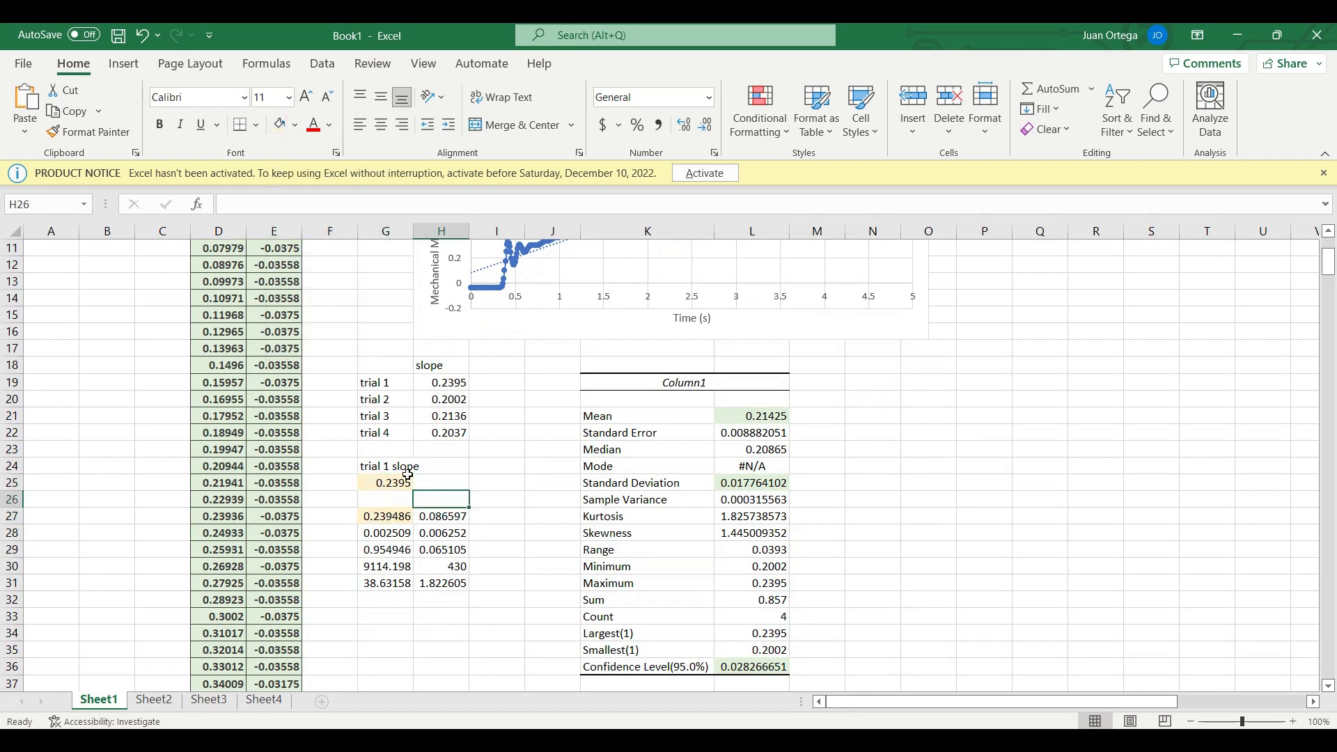
{"action": "left_click", "coordinate": [398, 519]}
{"action": "scroll", "coordinate": [697, 341], "scroll_direction": "up", "scroll_amount": 4}
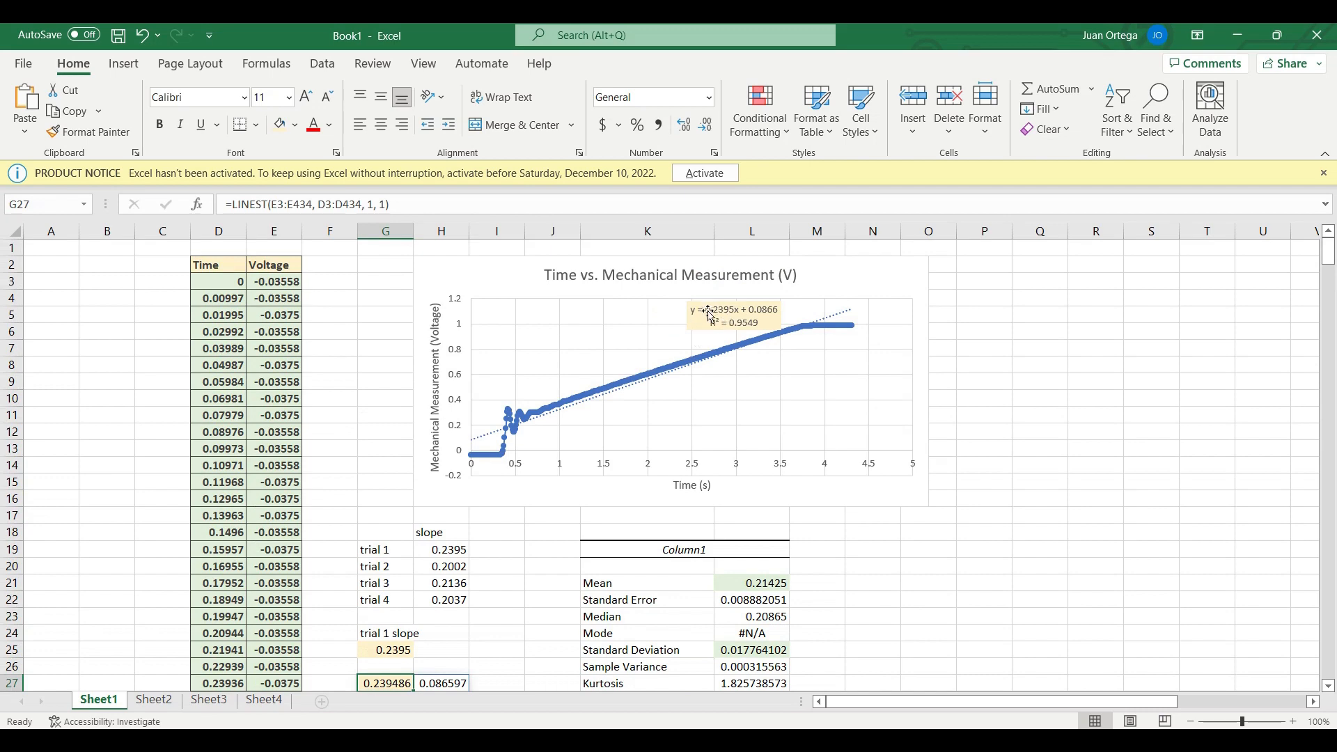
Copy the picture explaining the LINEST outputs from around columns Y to AC and paste it below the regression results in column G.
{"action": "scroll", "coordinate": [525, 531], "scroll_direction": "down", "scroll_amount": 2}
{"action": "left_click_drag", "start_coordinate": [905, 701], "coordinate": [1034, 702]}
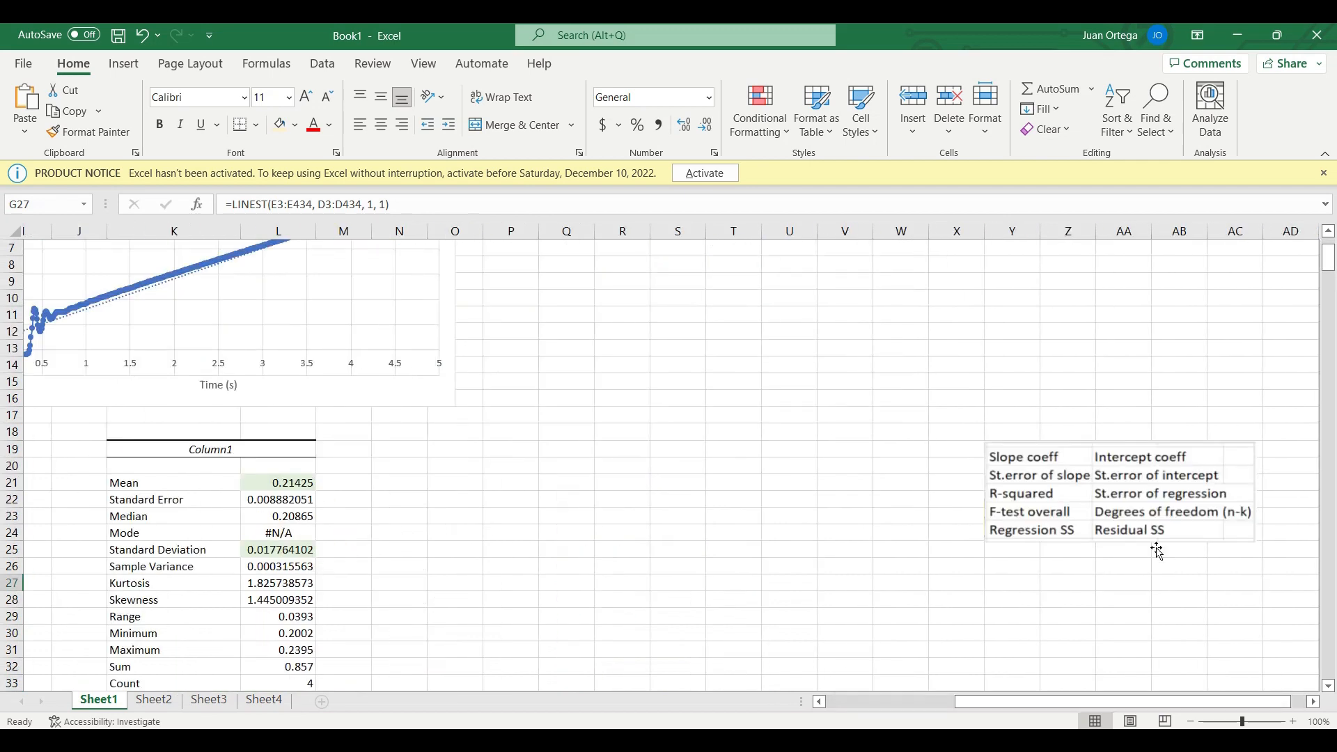
{"action": "left_click", "coordinate": [1150, 505]}
{"action": "scroll", "coordinate": [1105, 666], "scroll_direction": "left", "scroll_amount": 3}
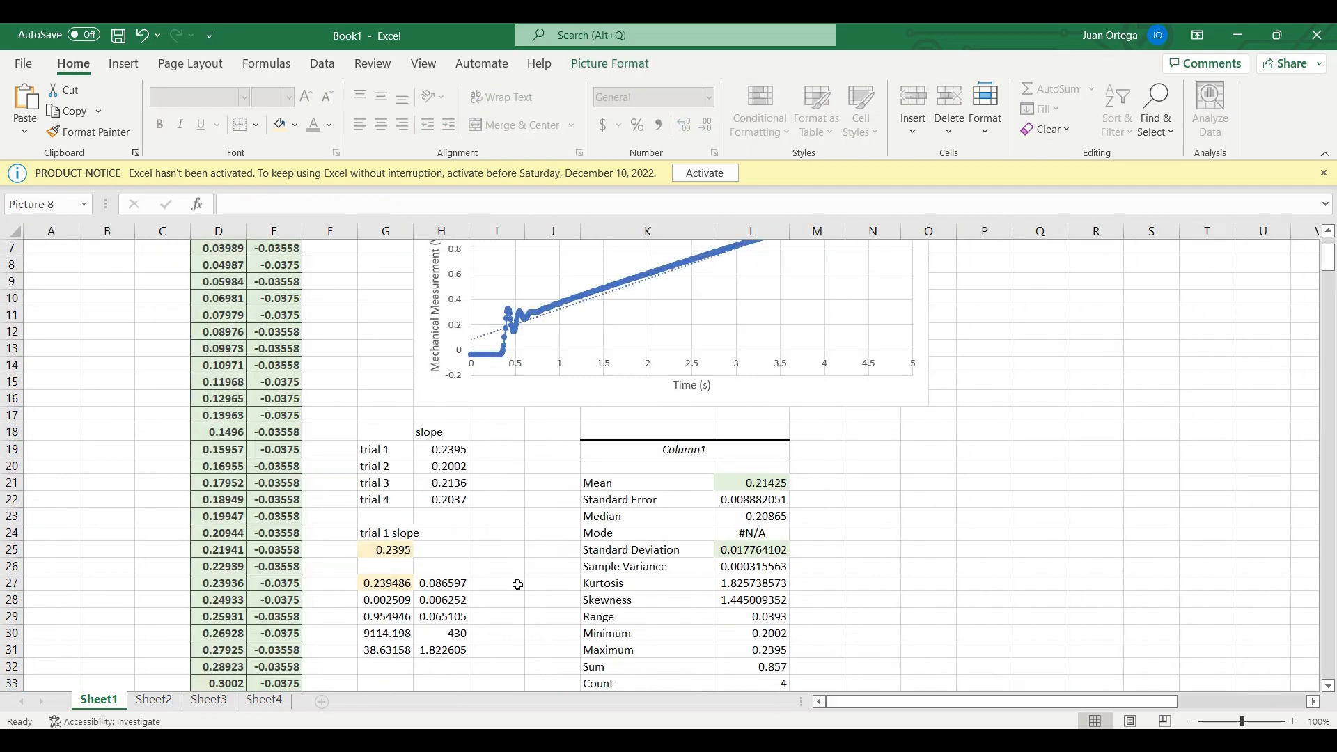
{"action": "scroll", "coordinate": [517, 584], "scroll_direction": "down", "scroll_amount": 3}
{"action": "left_click", "coordinate": [400, 547]}
{"action": "key", "text": "ctrl+v"}
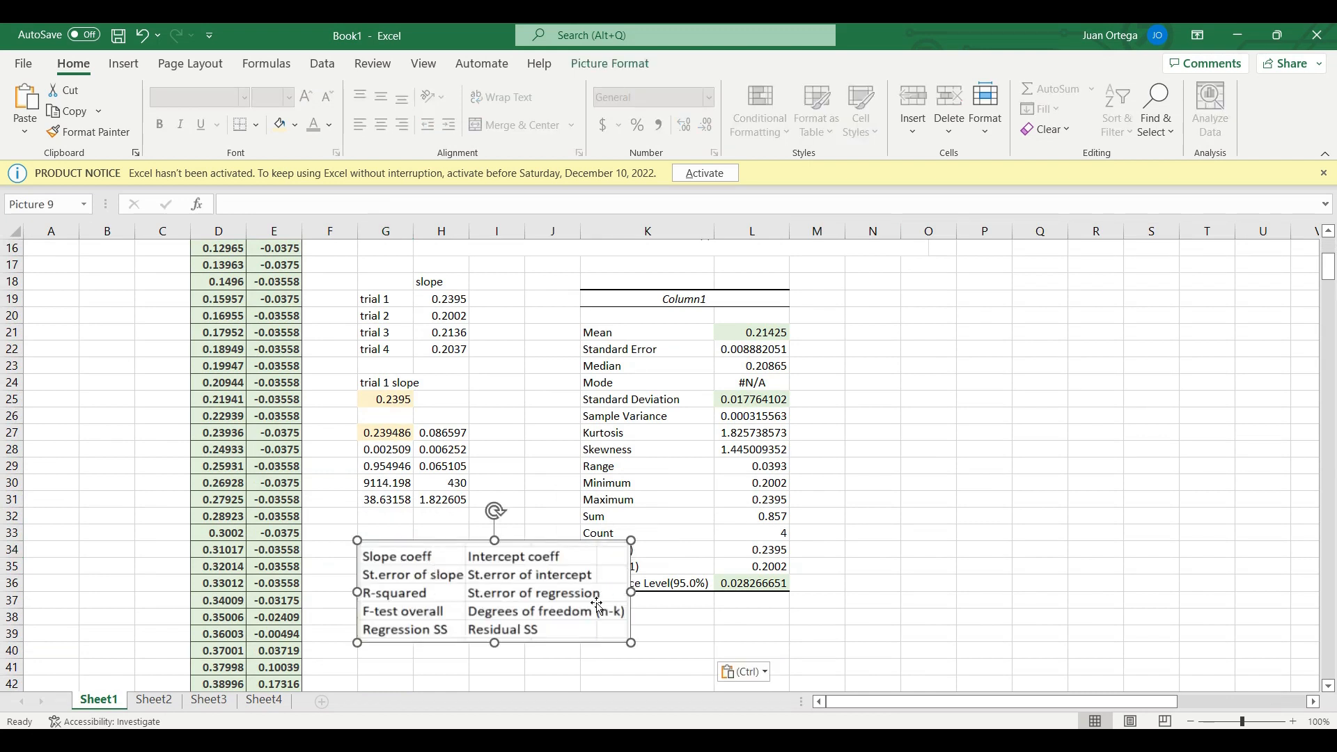
Shrink the pasted LINEST legend picture and position it just below the regression results, clear of the statistics table.
{"action": "left_click_drag", "start_coordinate": [632, 641], "coordinate": [557, 615]}
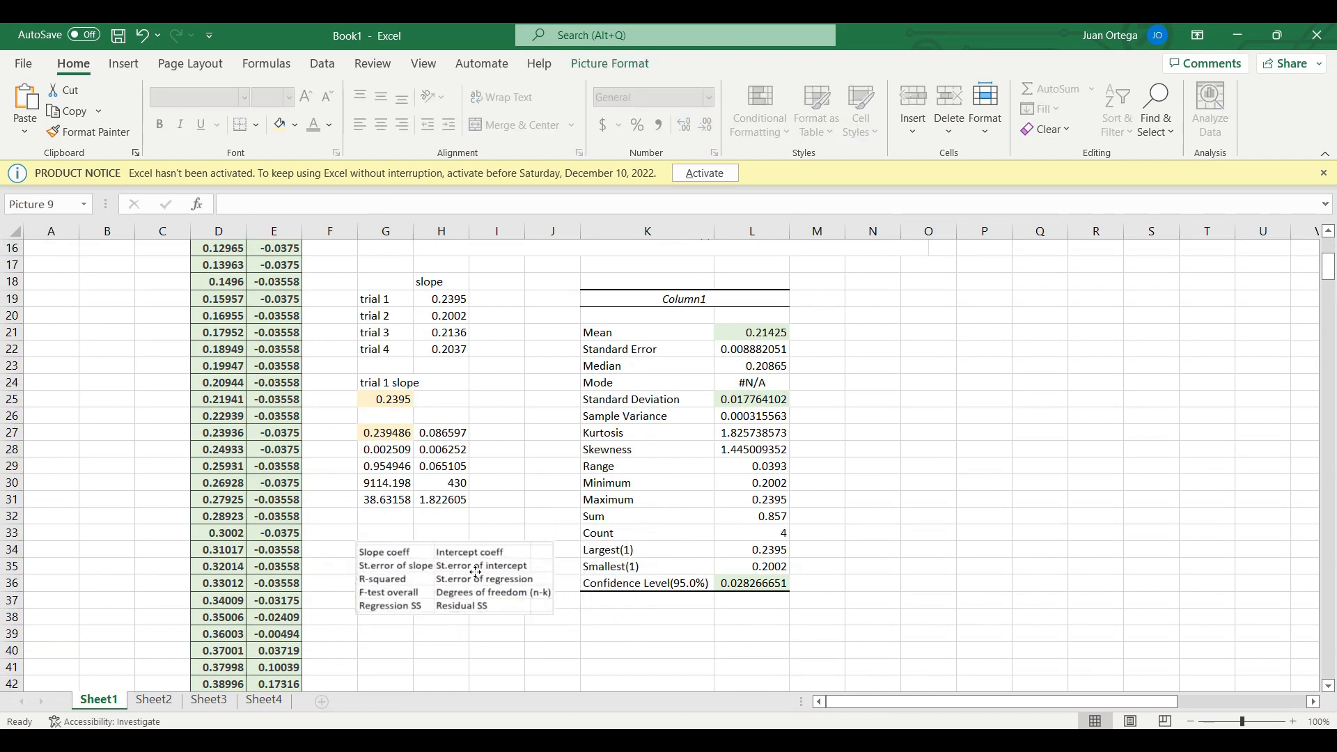
{"action": "left_click_drag", "start_coordinate": [489, 575], "coordinate": [480, 562]}
{"action": "left_click", "coordinate": [441, 617]}
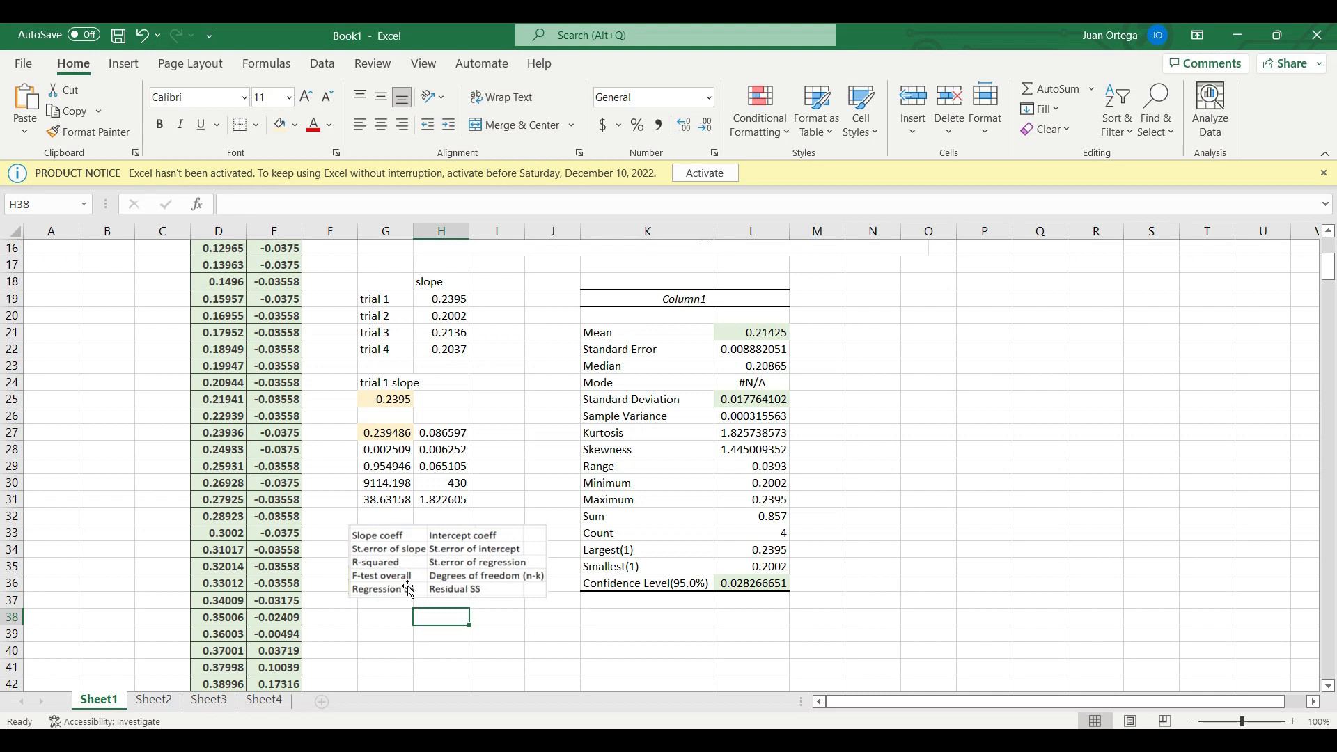
Enter the label "intercept" in cell H24 and the trendline's intercept 0.0866 below it in H25.
{"action": "left_click", "coordinate": [457, 432]}
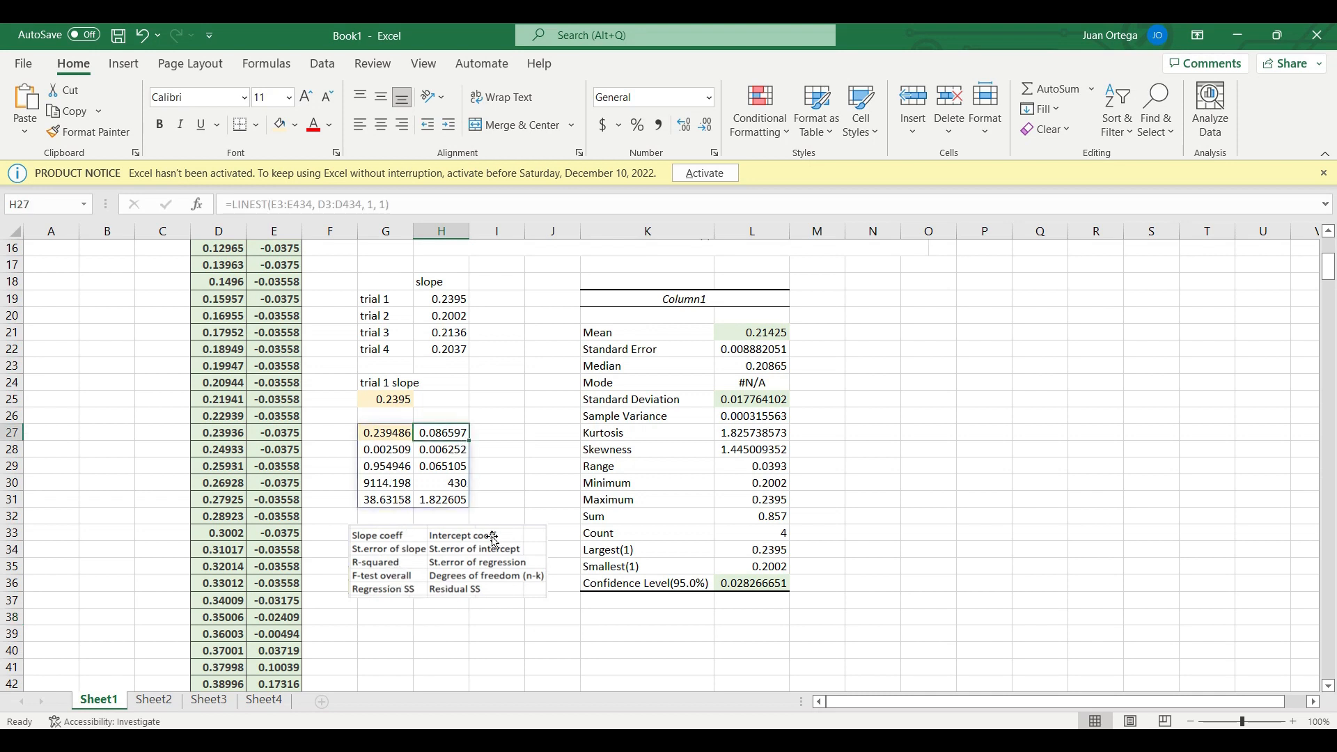
{"action": "scroll", "coordinate": [457, 432], "scroll_direction": "up", "scroll_amount": 5}
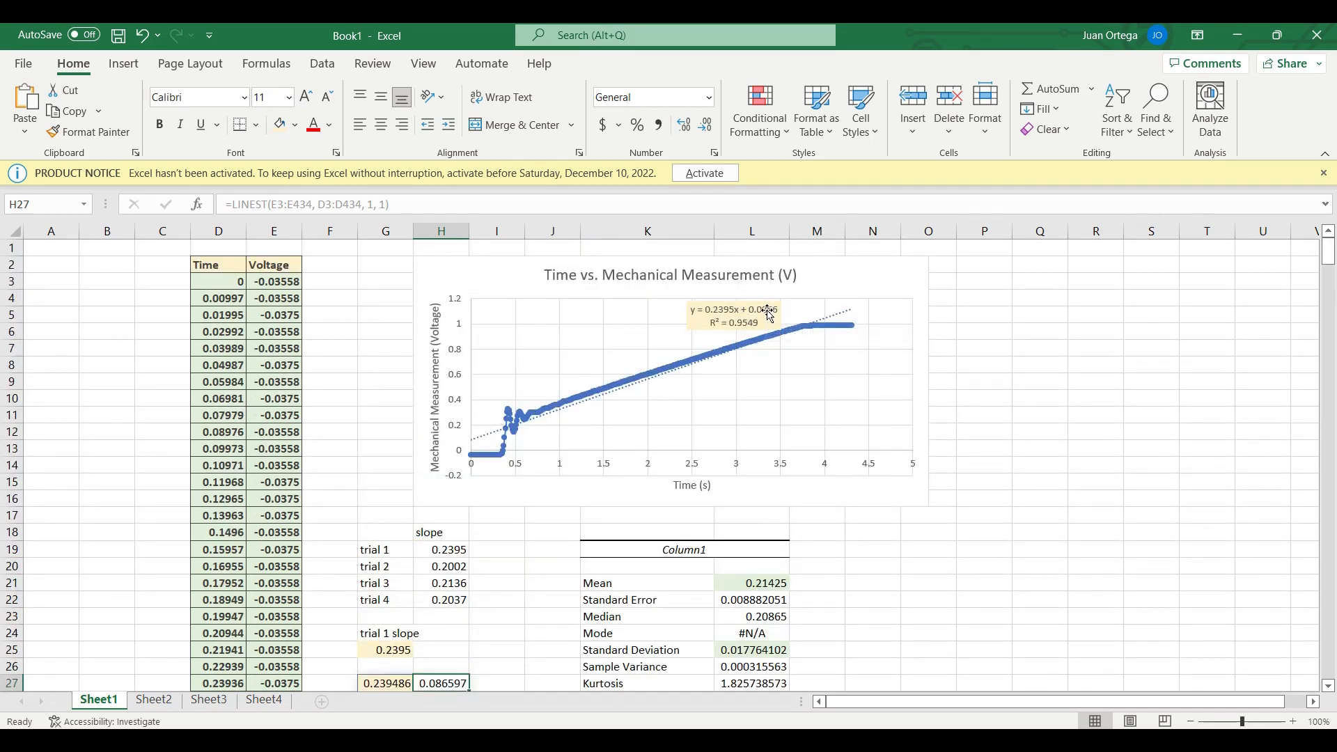
{"action": "scroll", "coordinate": [498, 485], "scroll_direction": "down", "scroll_amount": 3}
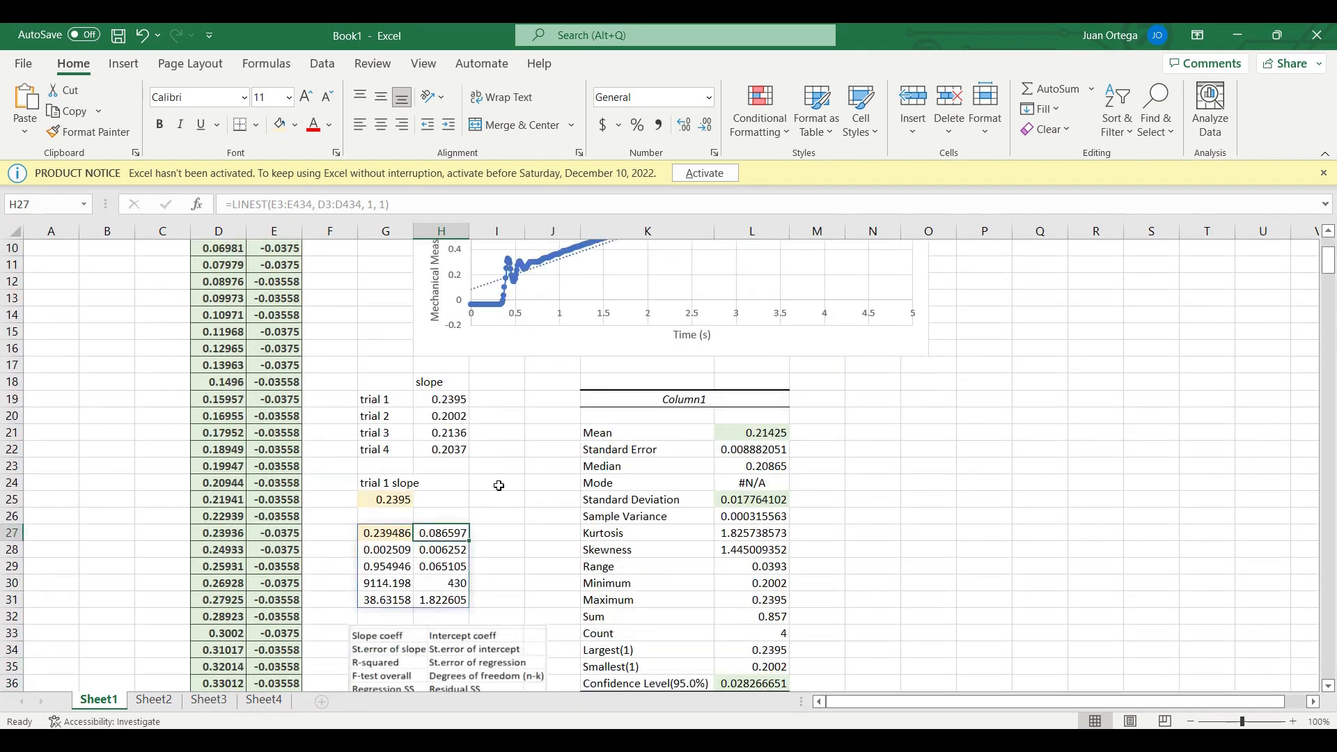
{"action": "left_click", "coordinate": [463, 482]}
{"action": "type", "text": "inter"}
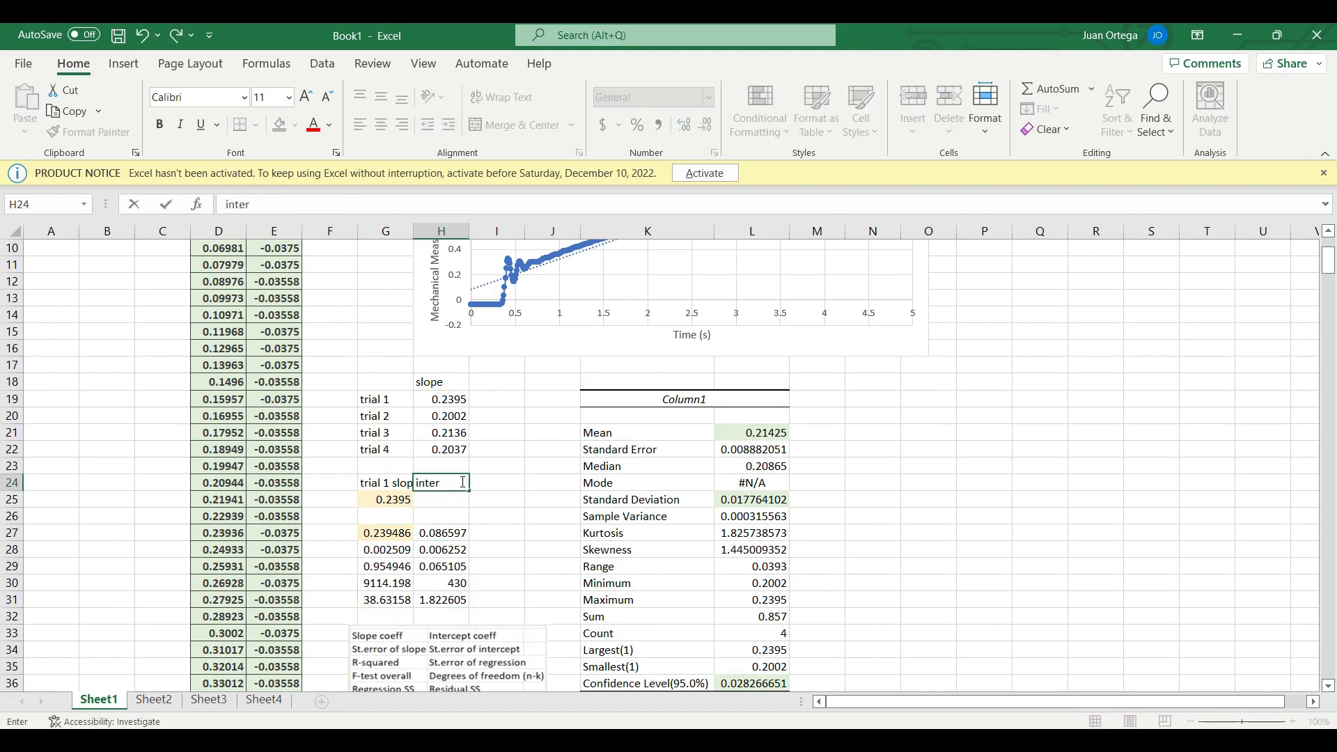
{"action": "type", "text": "cept"}
{"action": "key", "text": "Return"}
{"action": "scroll", "coordinate": [457, 497], "scroll_direction": "up", "scroll_amount": 3}
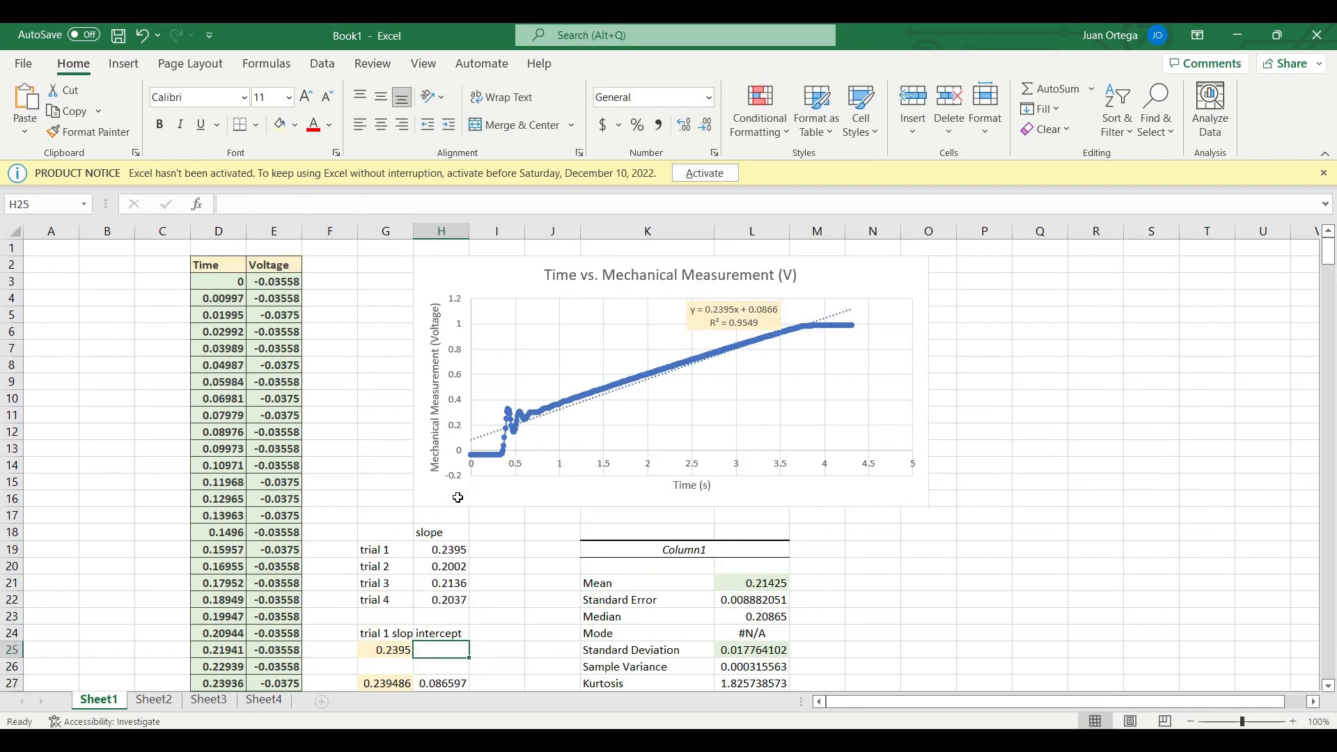
{"action": "type", "text": "0.0"}
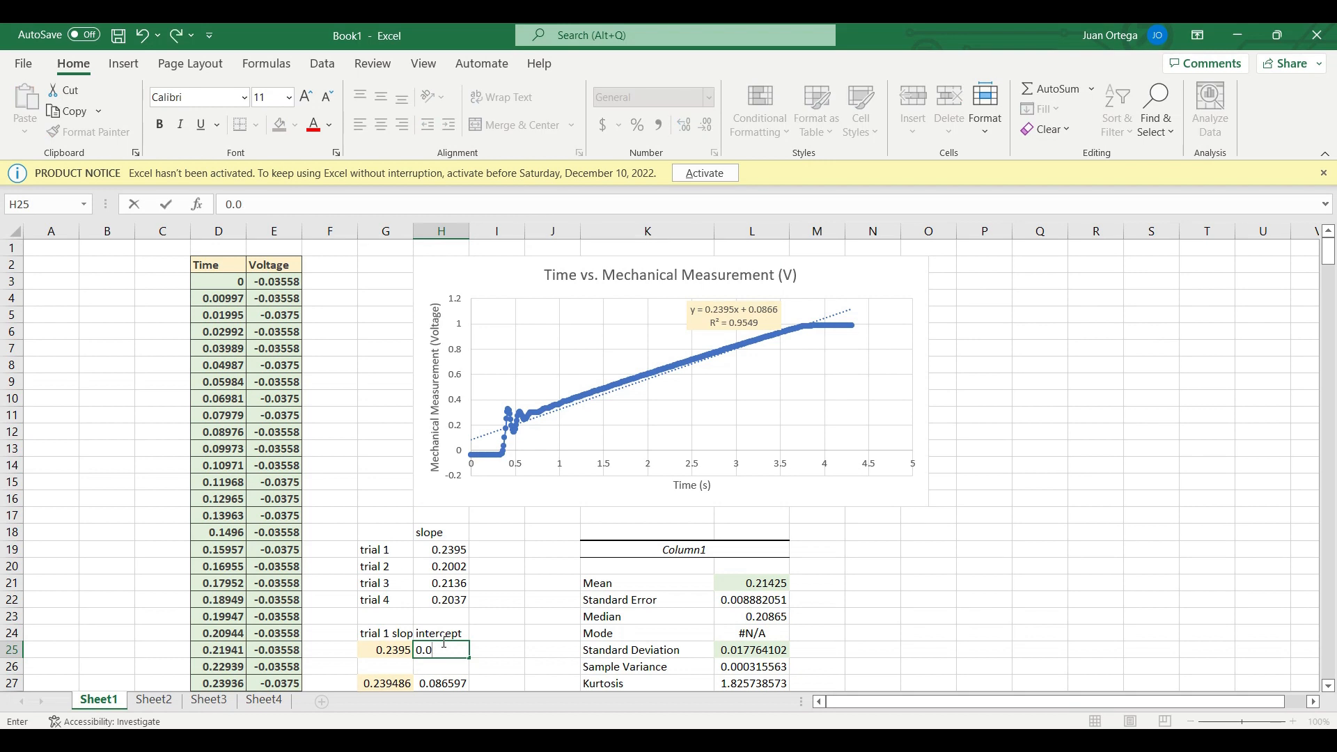
{"action": "type", "text": "866"}
{"action": "left_click", "coordinate": [481, 614]}
Highlight the intercept in H25 and the LINEST intercept in H27 with a light green fill.
{"action": "left_click", "coordinate": [449, 651]}
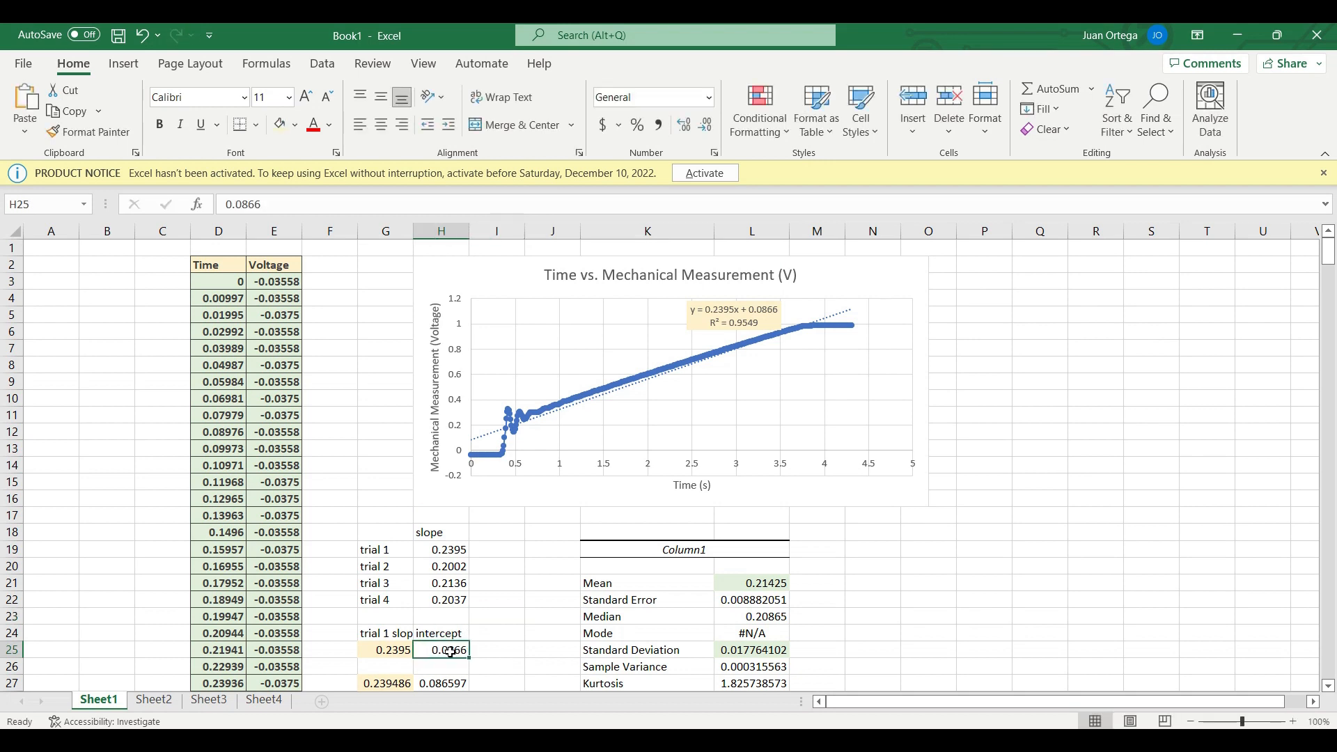
{"action": "left_click", "coordinate": [295, 125]}
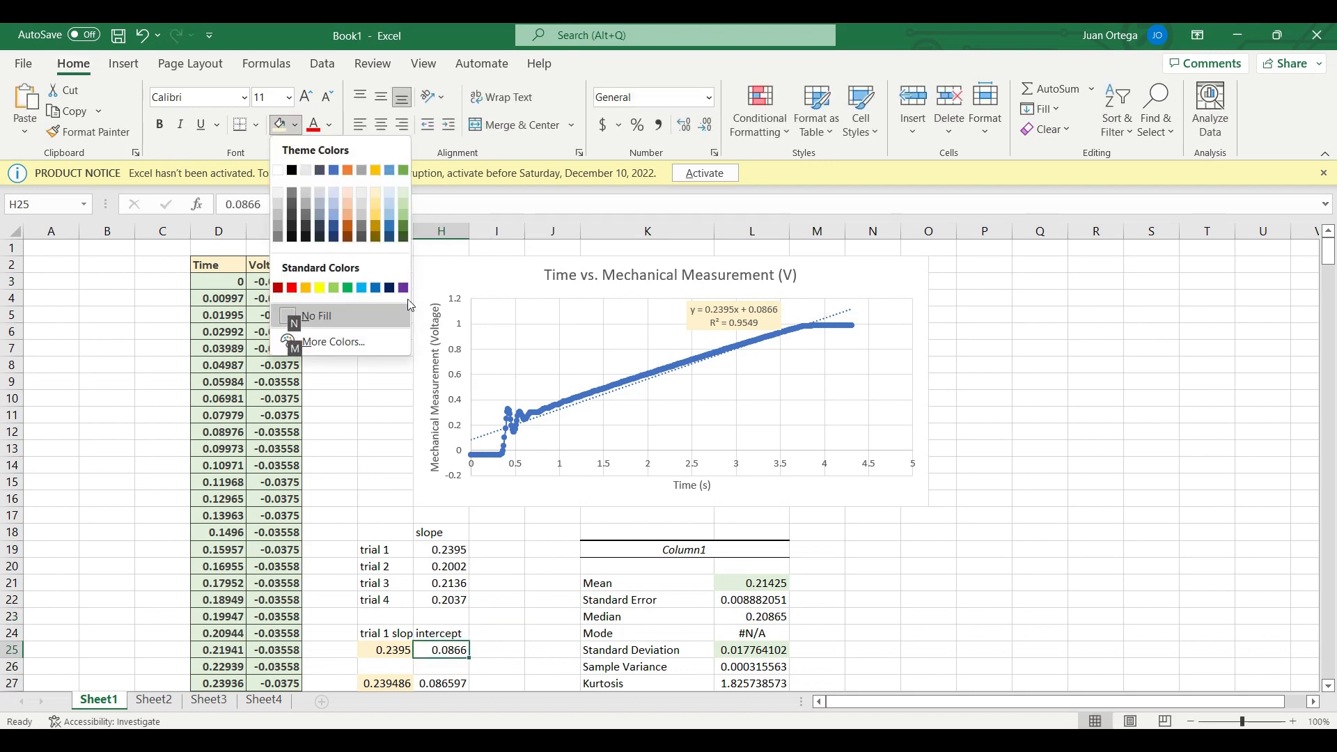
{"action": "left_click", "coordinate": [408, 187]}
{"action": "scroll", "coordinate": [443, 547], "scroll_direction": "down", "scroll_amount": 2}
{"action": "left_click", "coordinate": [434, 583]}
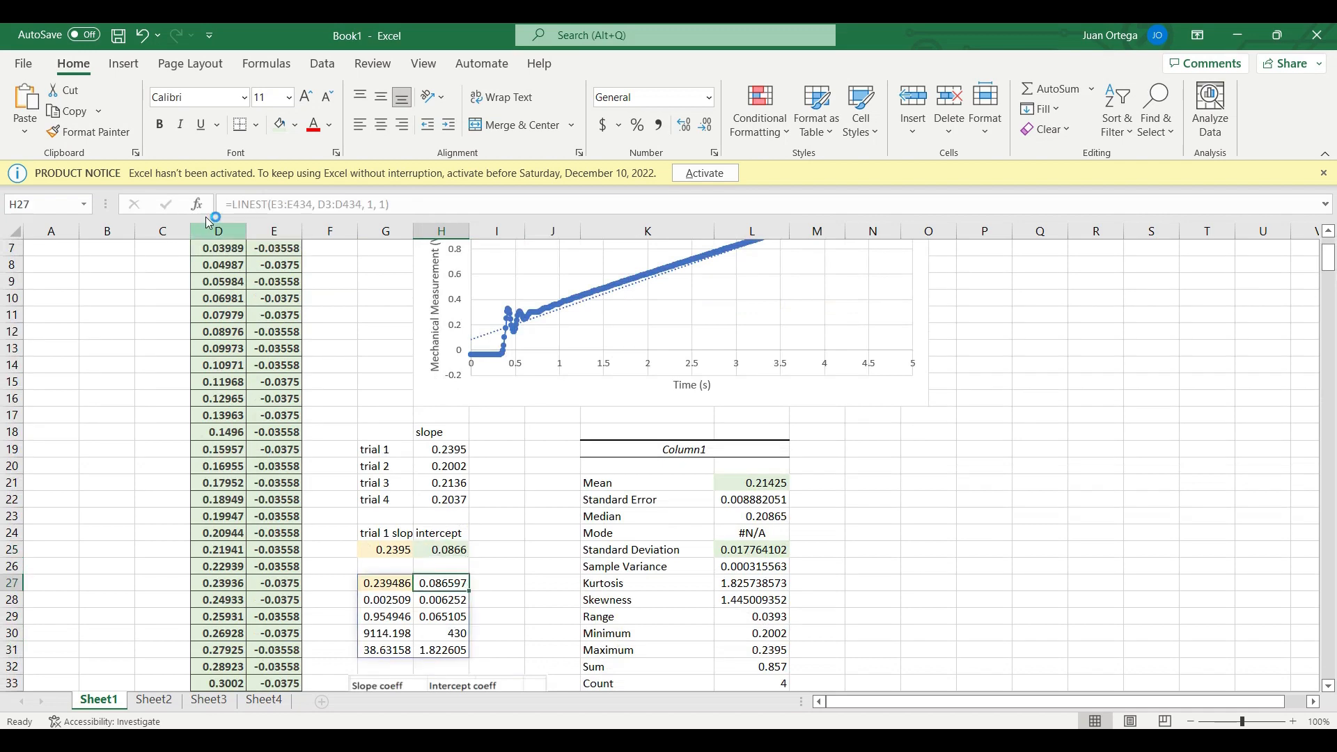
Compare the two intercepts, and match the LINEST values in H28 to H30 with their meanings in the legend picture.
{"action": "left_click", "coordinate": [446, 529]}
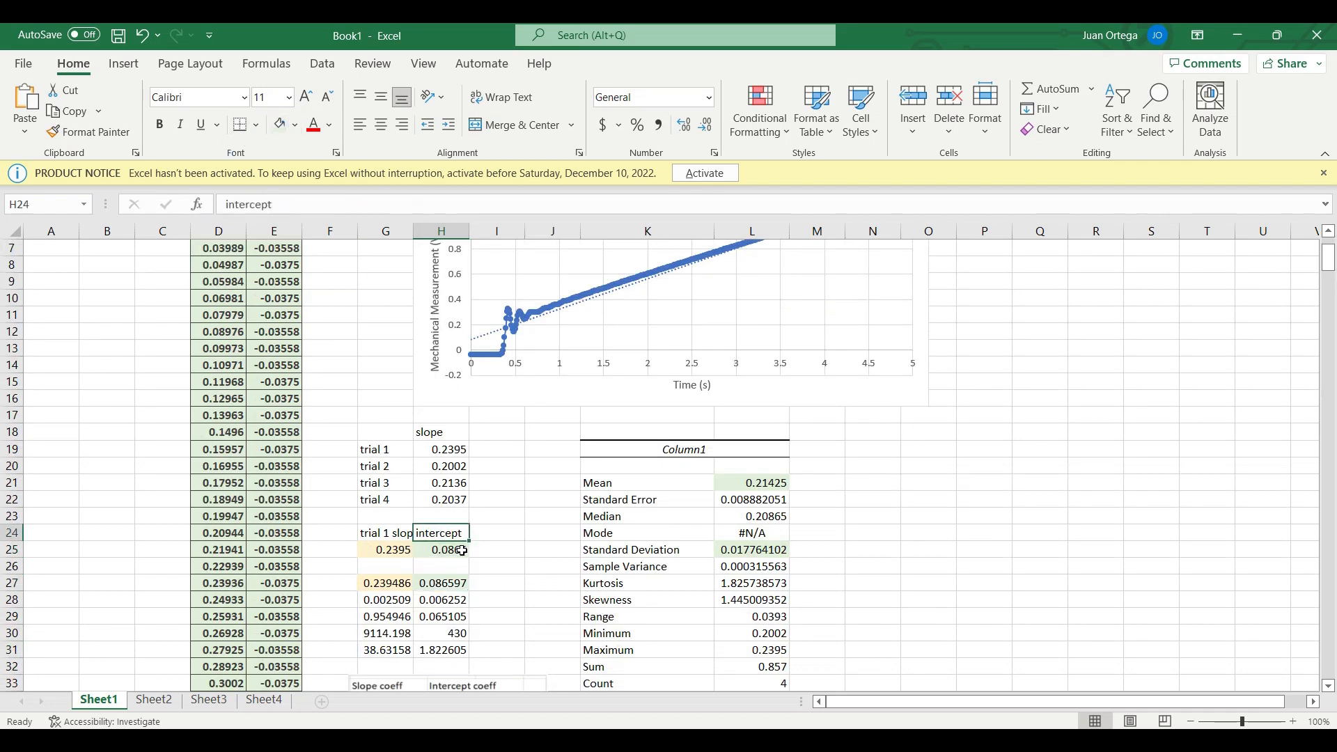
{"action": "left_click", "coordinate": [447, 550]}
{"action": "left_click", "coordinate": [449, 584]}
{"action": "scroll", "coordinate": [481, 585], "scroll_direction": "down", "scroll_amount": 2}
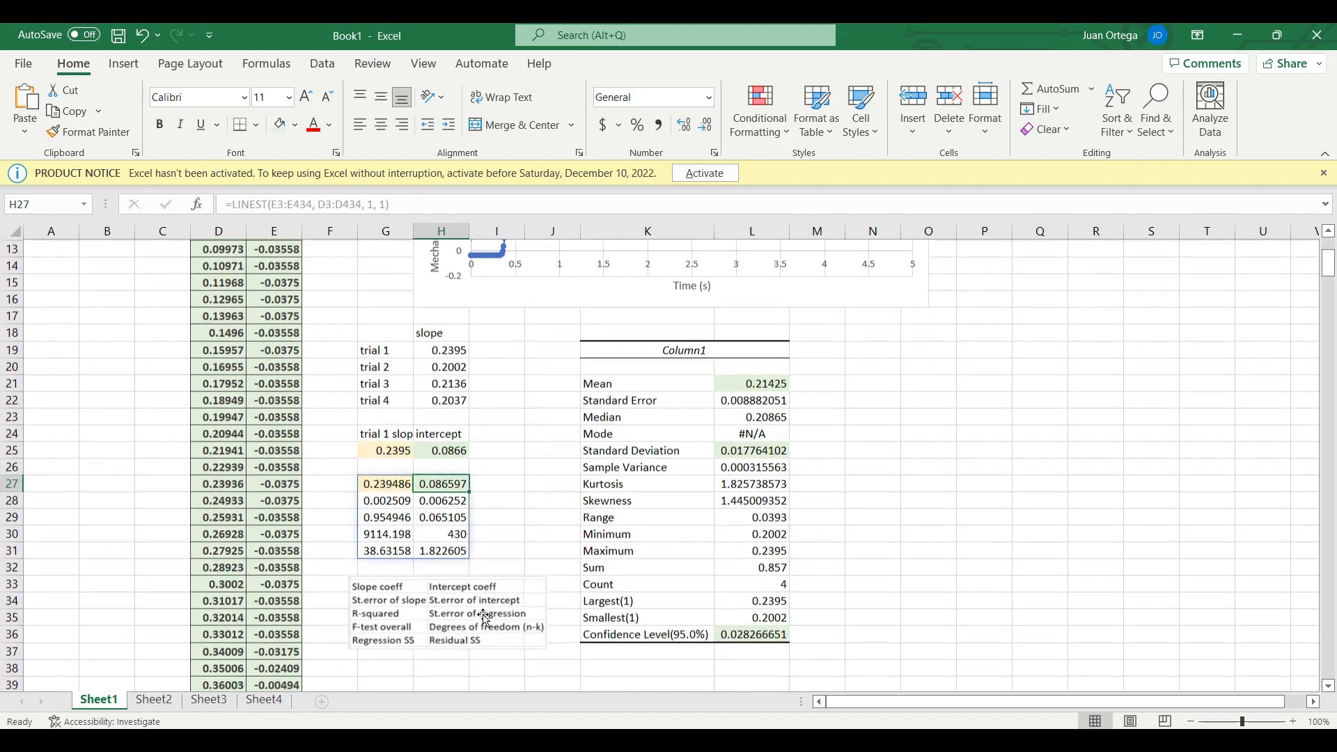
{"action": "left_click", "coordinate": [440, 501]}
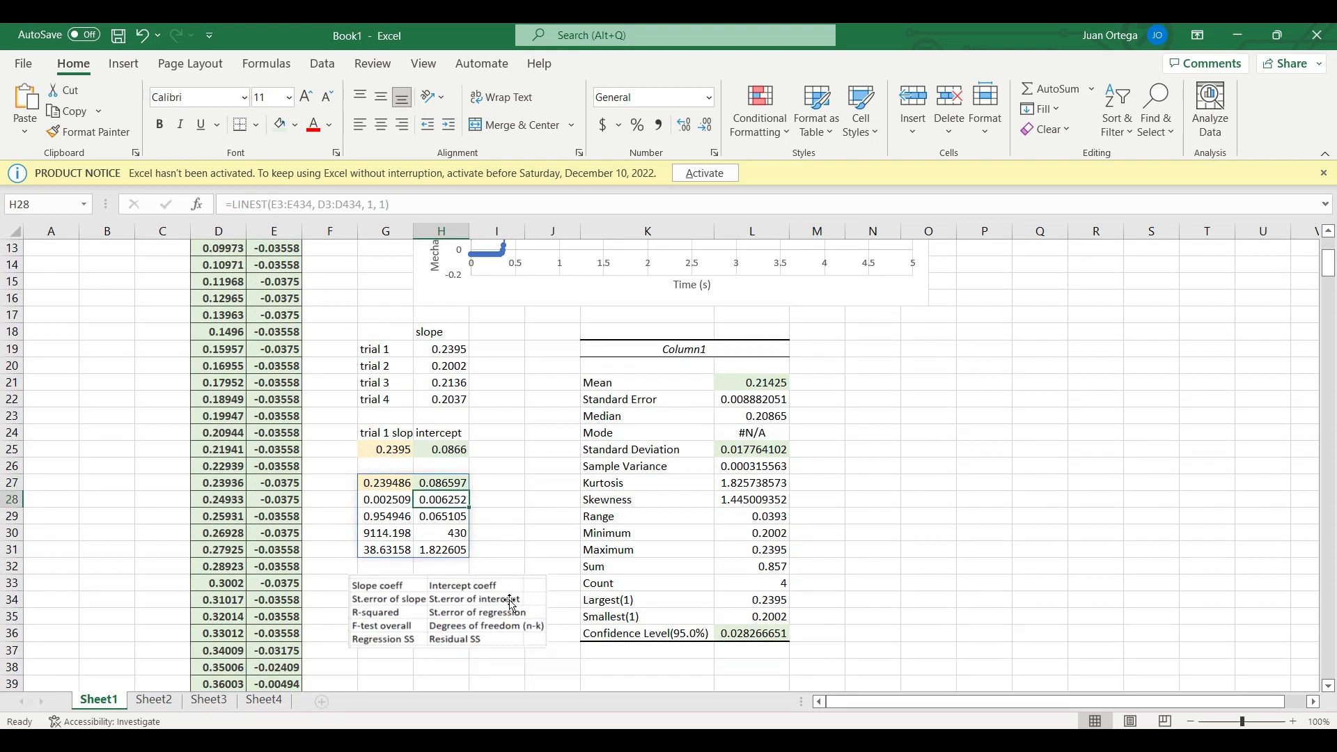
{"action": "left_click", "coordinate": [454, 516]}
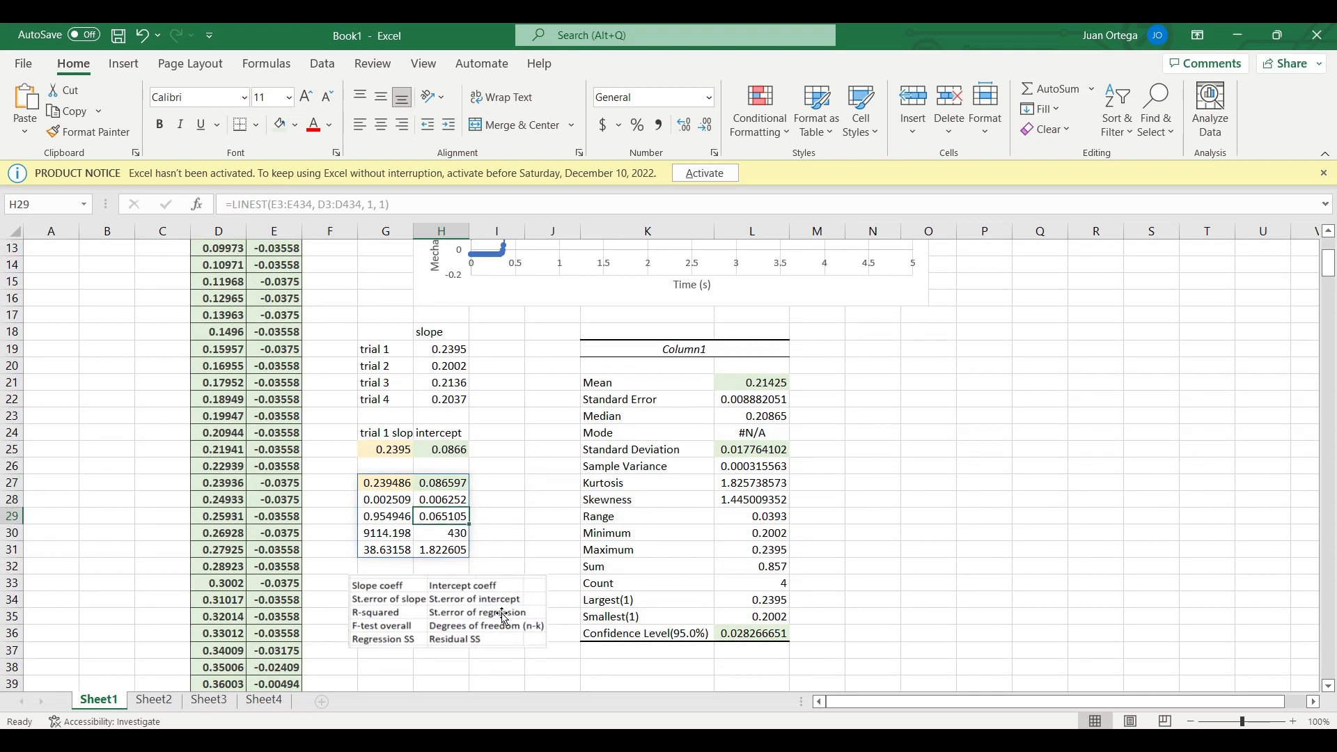
{"action": "left_click", "coordinate": [454, 533]}
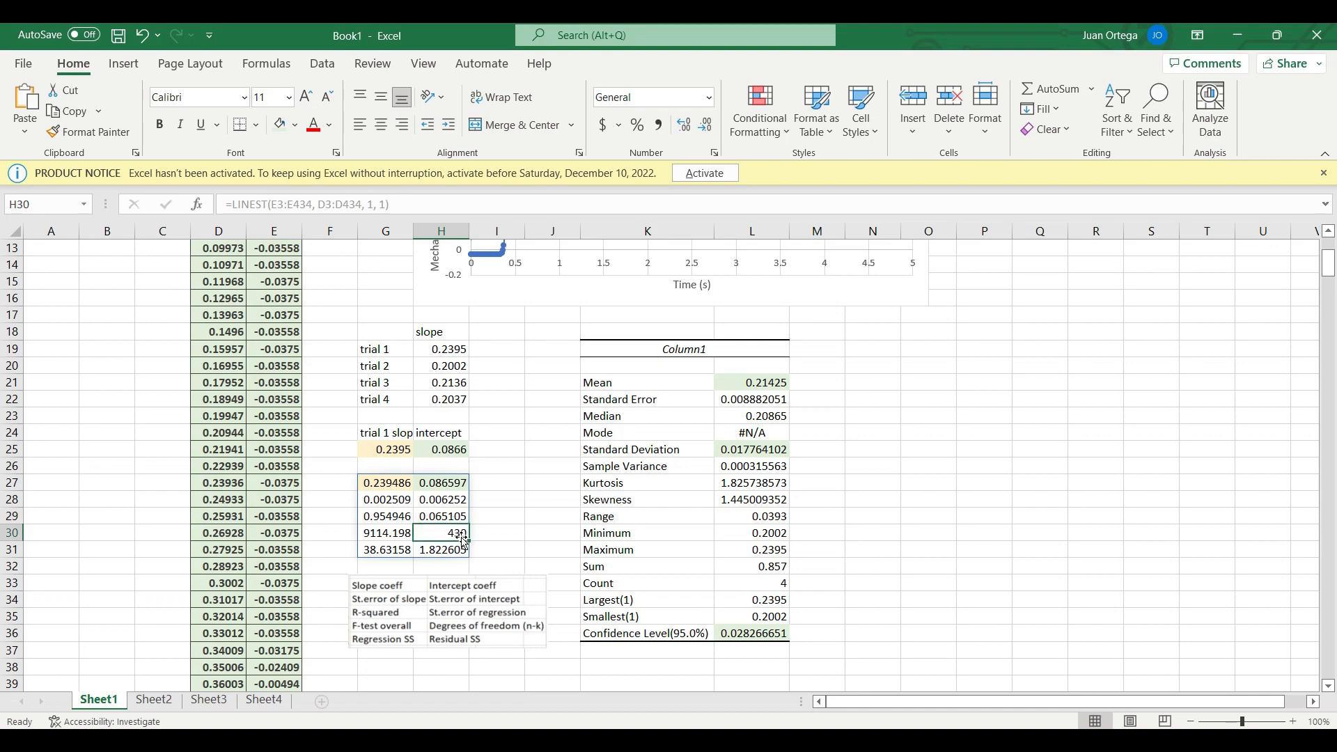